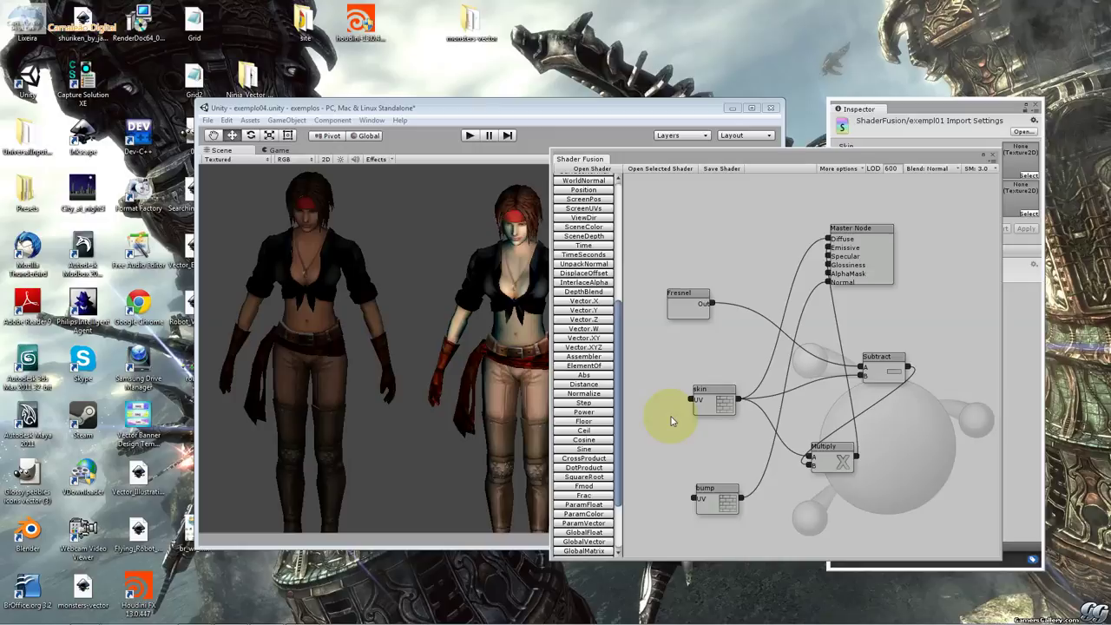
- Add a Power node and place it to the right of the Subtract node
left_click(583, 411)
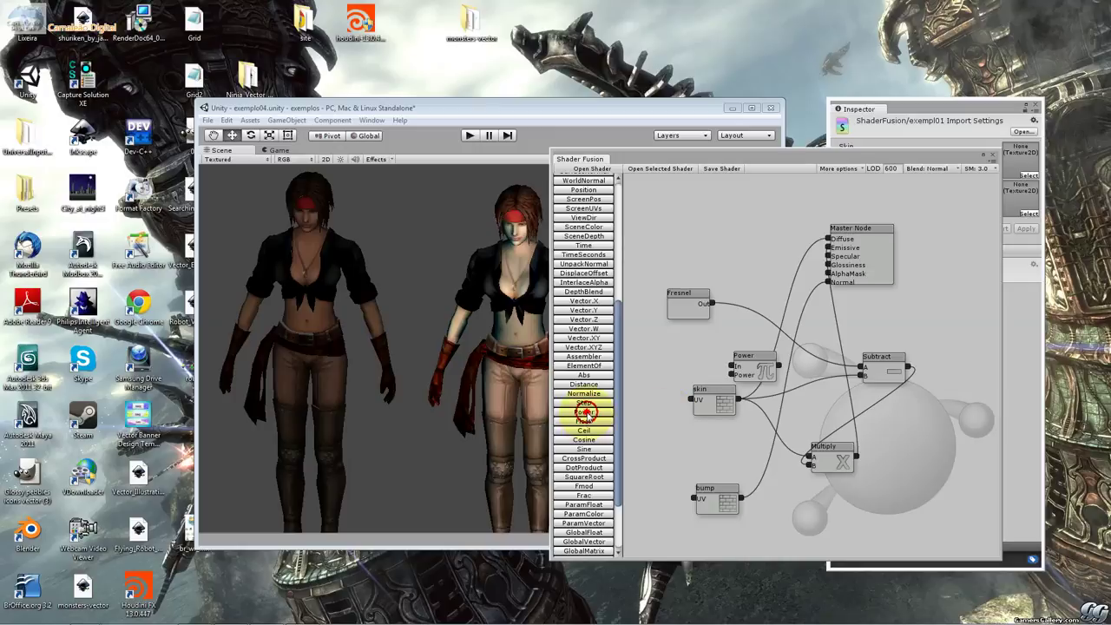
left_click_drag(753, 364, 910, 424)
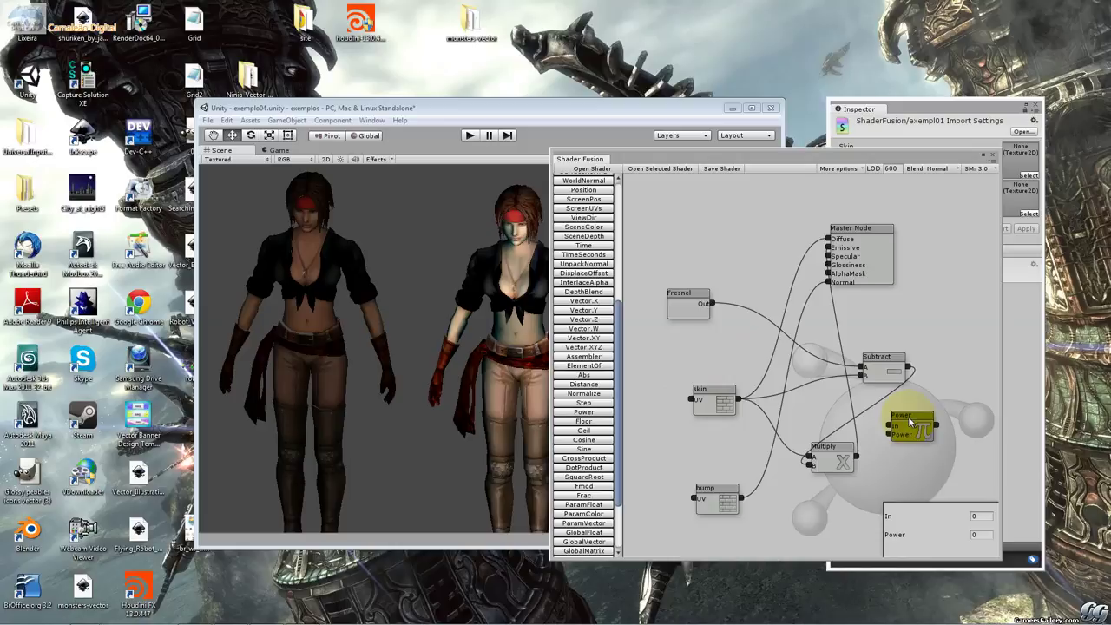
mouse_move(910, 423)
left_mouse_down()
mouse_move(957, 423)
mouse_move(900, 423)
mouse_move(912, 370)
mouse_move(923, 429)
mouse_move(961, 407)
left_mouse_up()
left_click(907, 427)
left_click(768, 280)
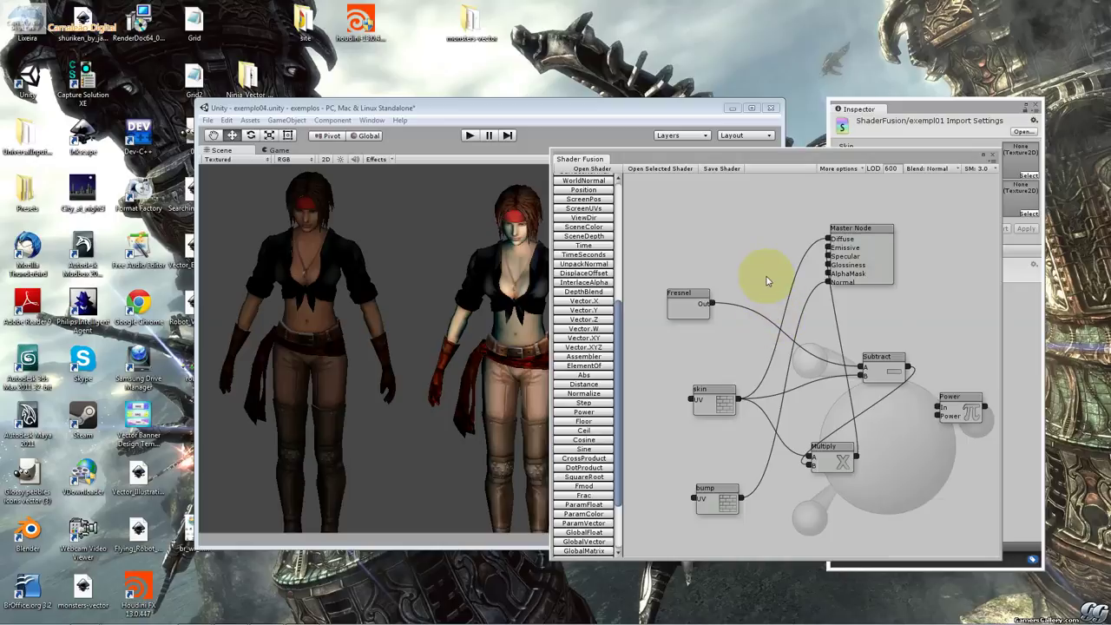
left_click_drag(550, 347, 395, 347)
- Widen the graph window, move Power beside the preview, and wire Subtract's output into Power's In
left_click(794, 403)
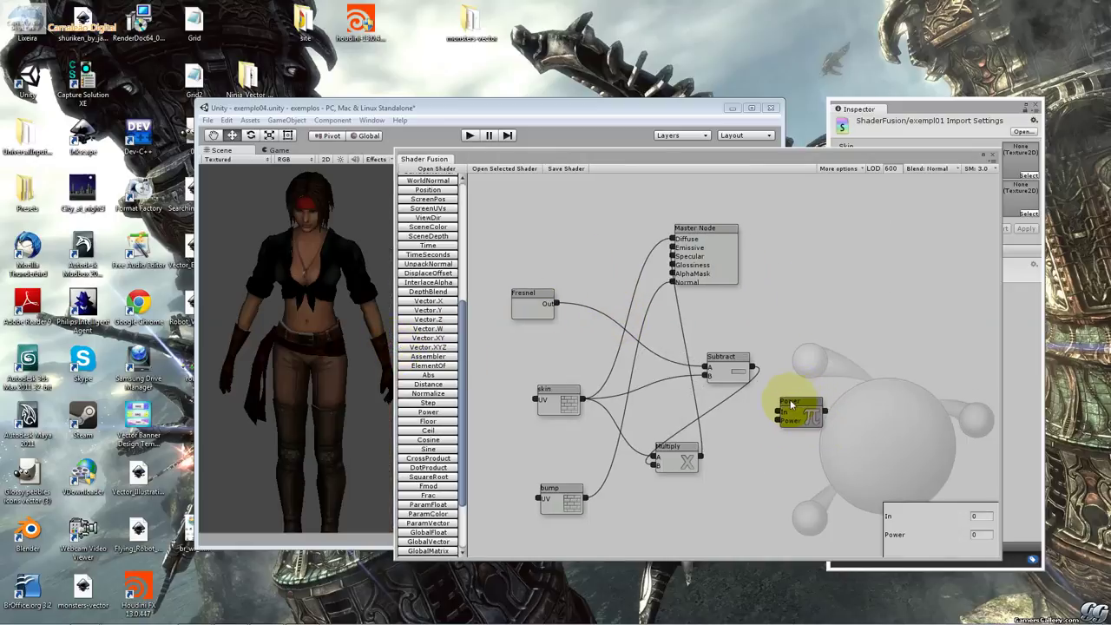
mouse_move(790, 404)
left_mouse_down()
mouse_move(779, 433)
mouse_move(831, 426)
left_mouse_up()
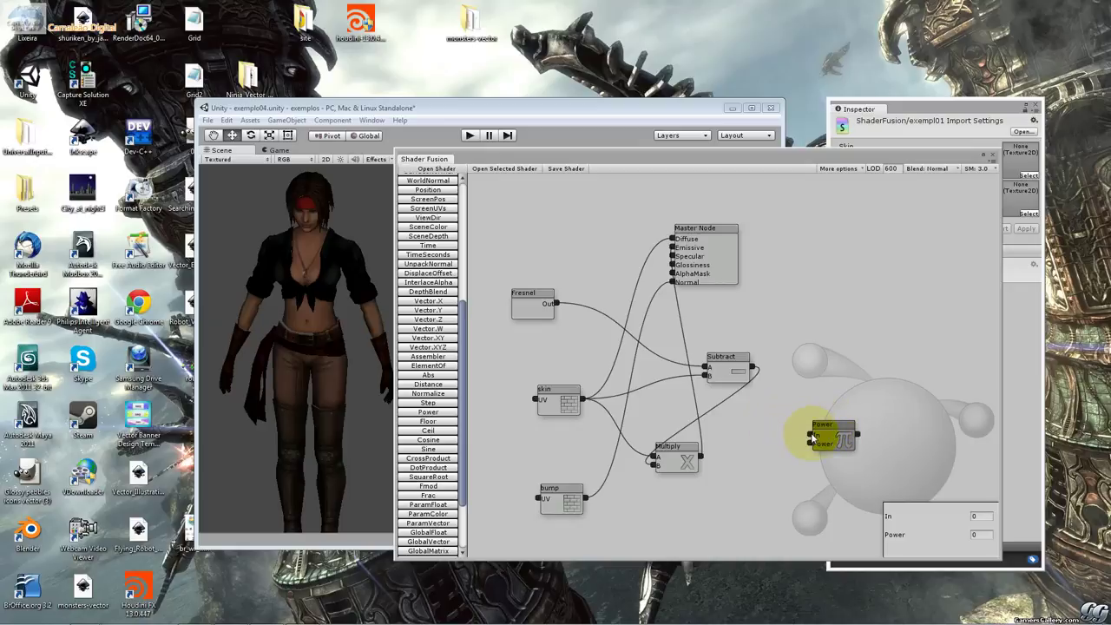
left_click(806, 431)
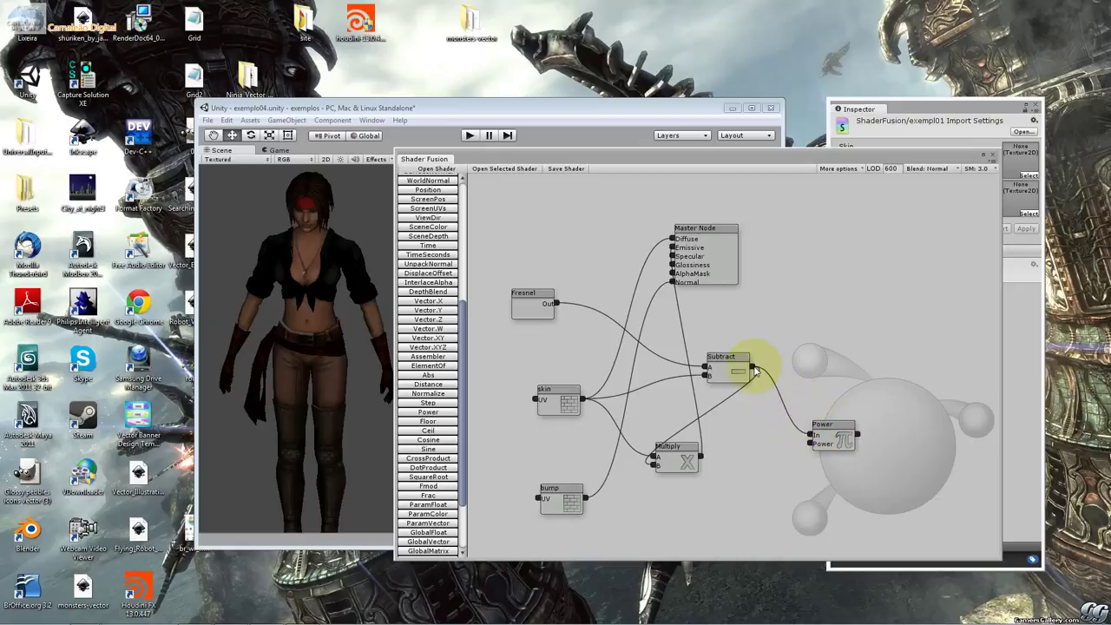
left_click_drag(792, 400, 802, 444)
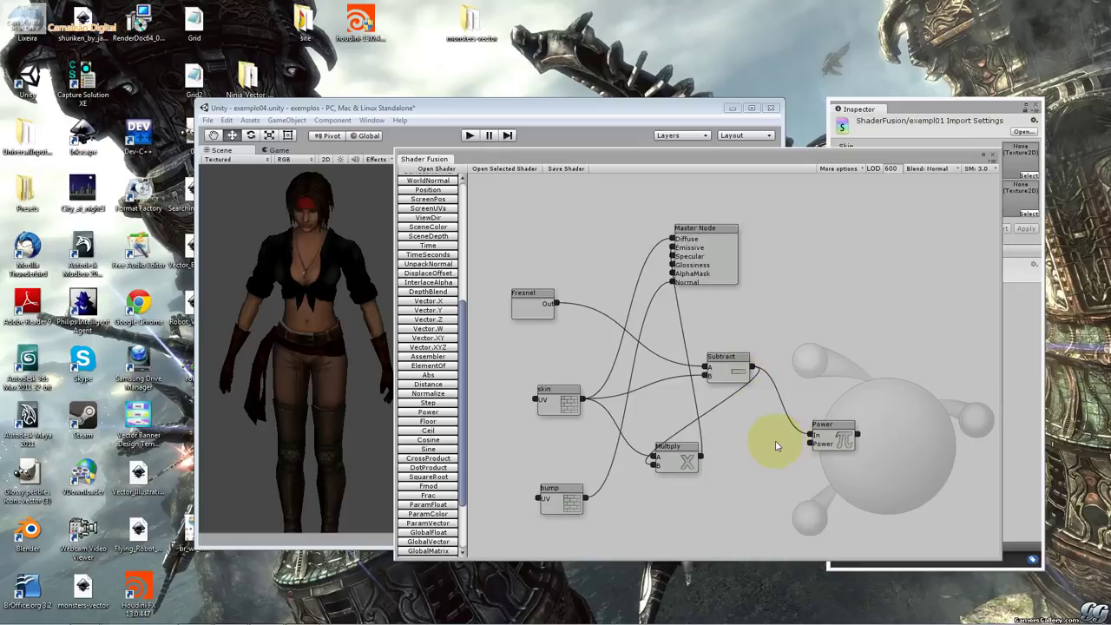
mouse_move(468, 399)
left_mouse_down()
mouse_move(460, 436)
mouse_move(443, 441)
left_mouse_up()
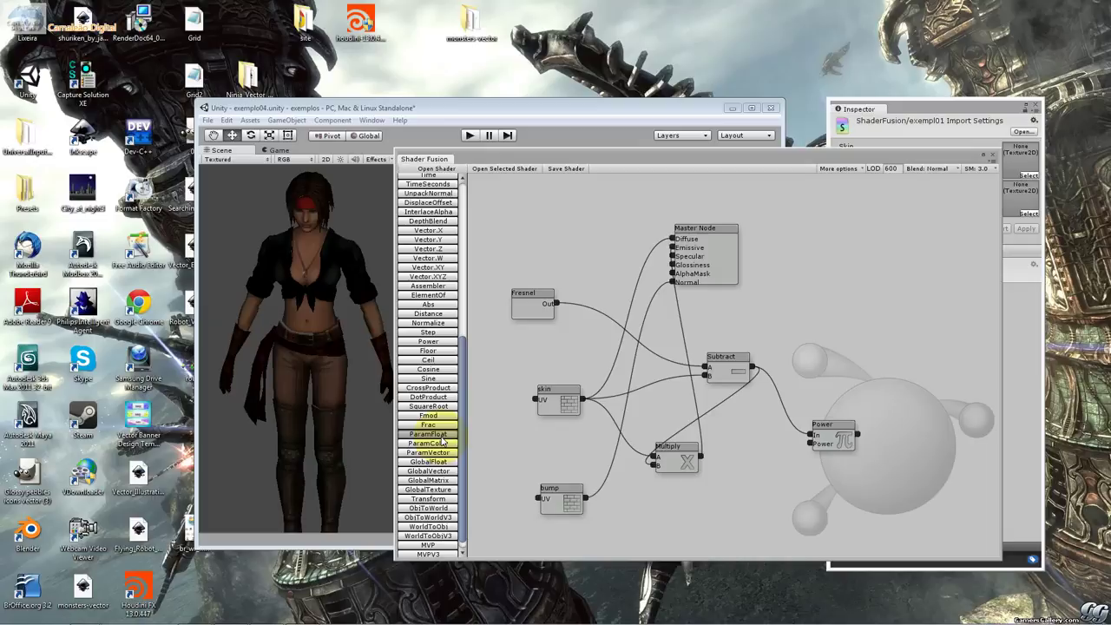
- Drop a ParamFloat node below the Power node, then delete it
mouse_move(442, 439)
left_mouse_down()
mouse_move(710, 406)
mouse_move(738, 434)
mouse_move(784, 450)
mouse_move(812, 444)
left_mouse_up()
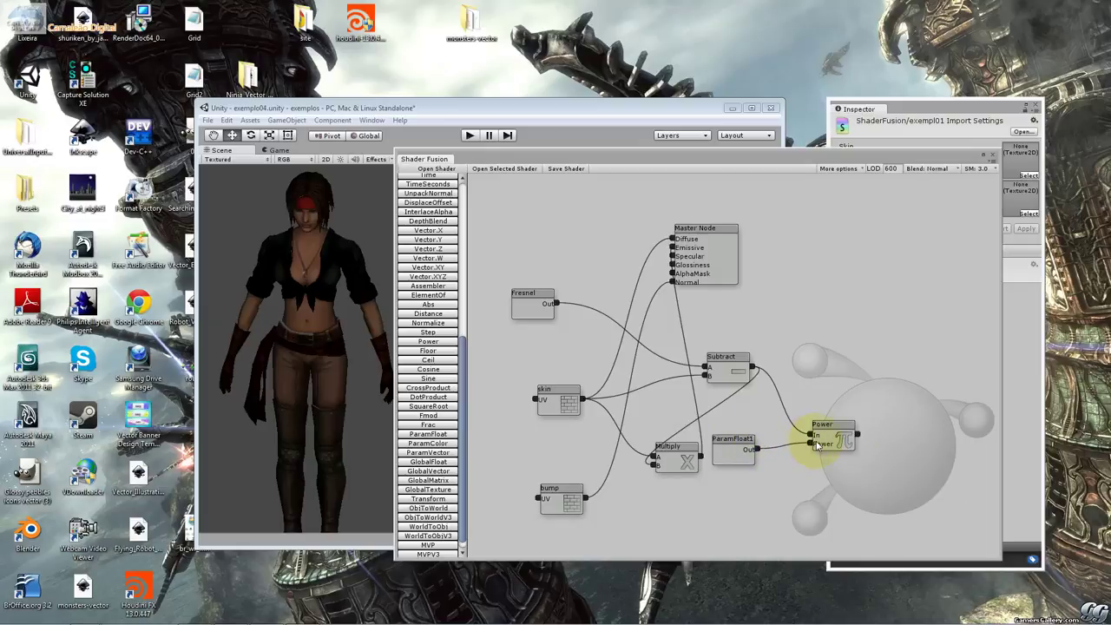
left_click(727, 446)
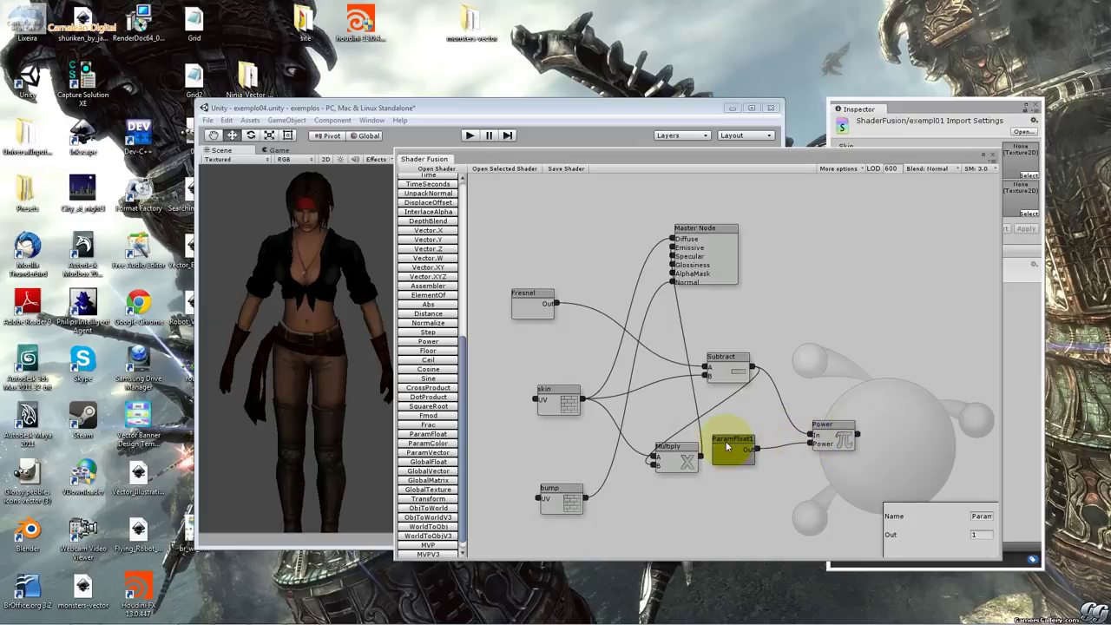
left_click_drag(727, 447, 740, 495)
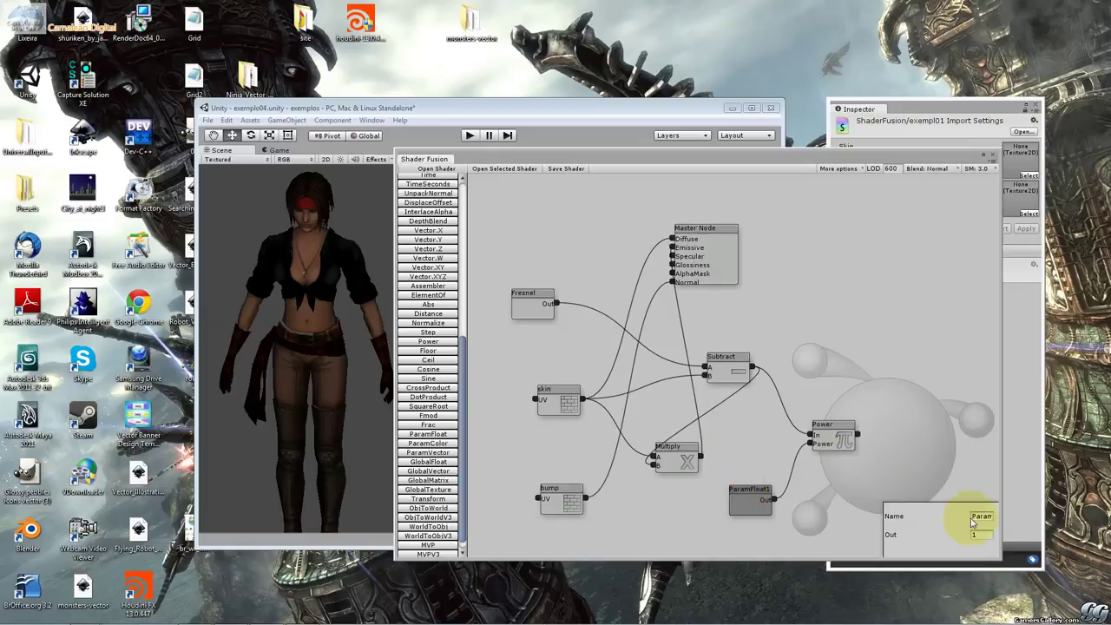
left_click(981, 517)
key("Delete")
left_click(751, 491)
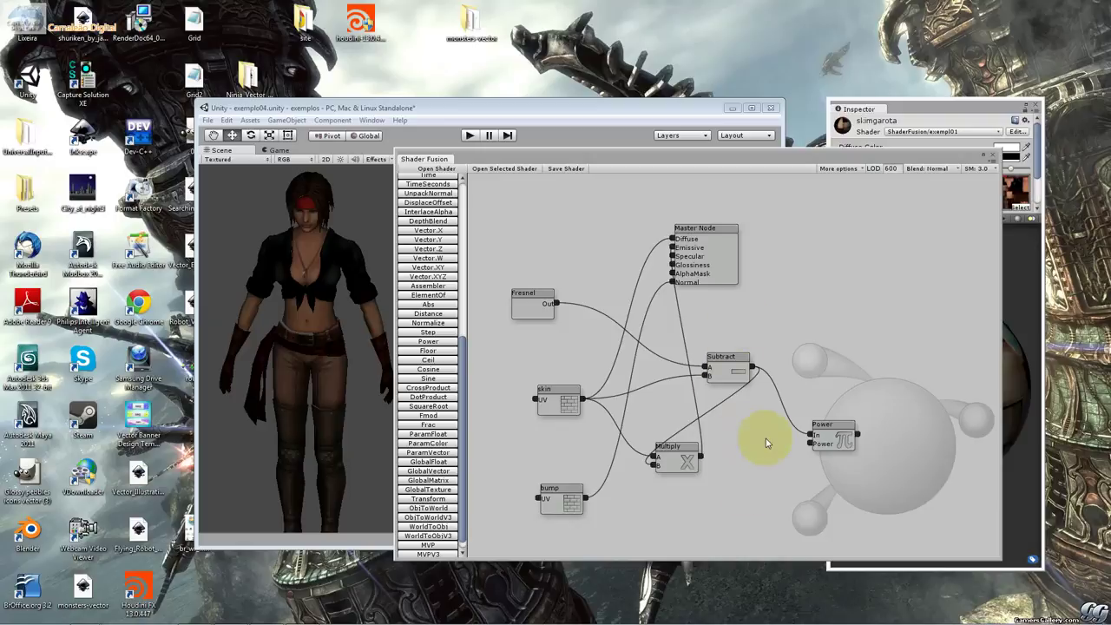
- Add a new float parameter below the Power node and rename it Contrast
left_click(825, 427)
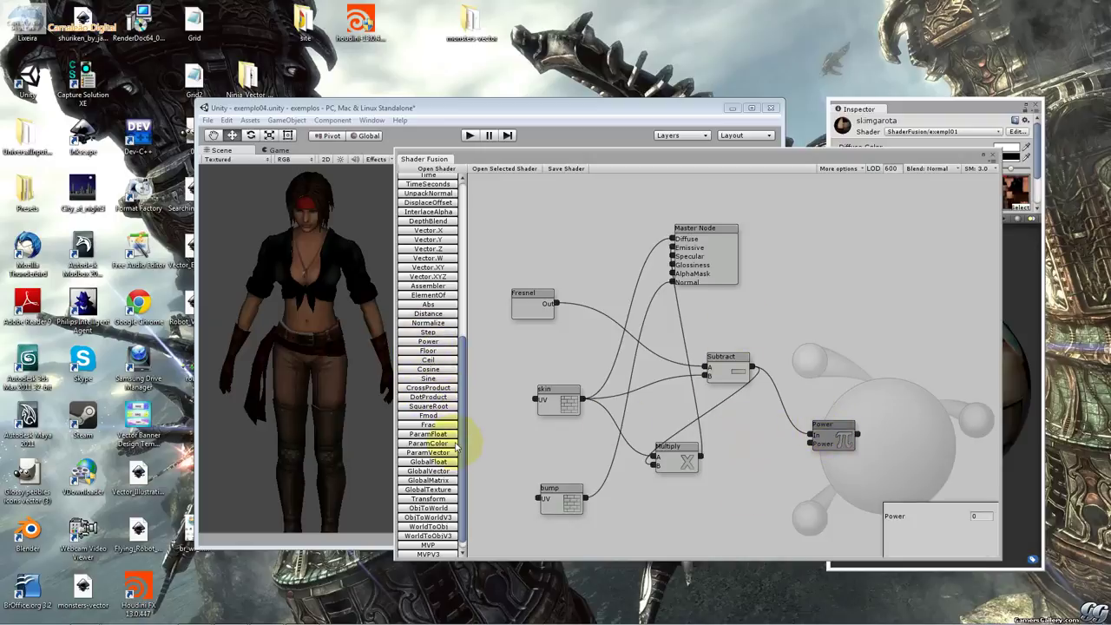
left_click(428, 434)
left_click_drag(685, 366, 746, 491)
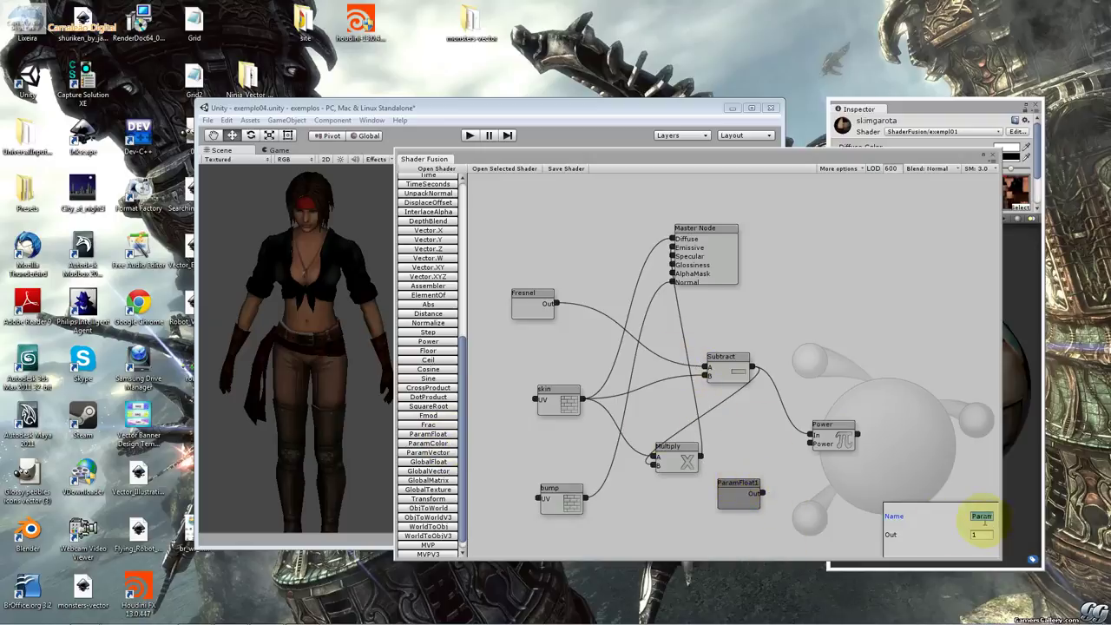
left_click(979, 517)
type("c")
type("traste")
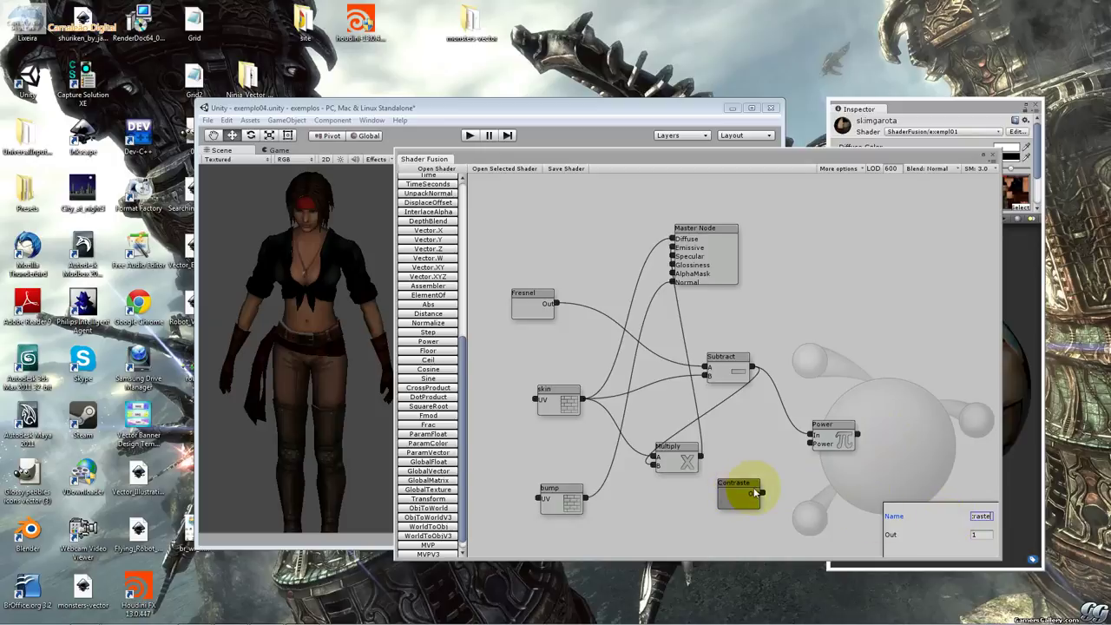
- Connect the Contraste parameter's output to the Power node's Power input
left_click_drag(756, 493, 814, 444)
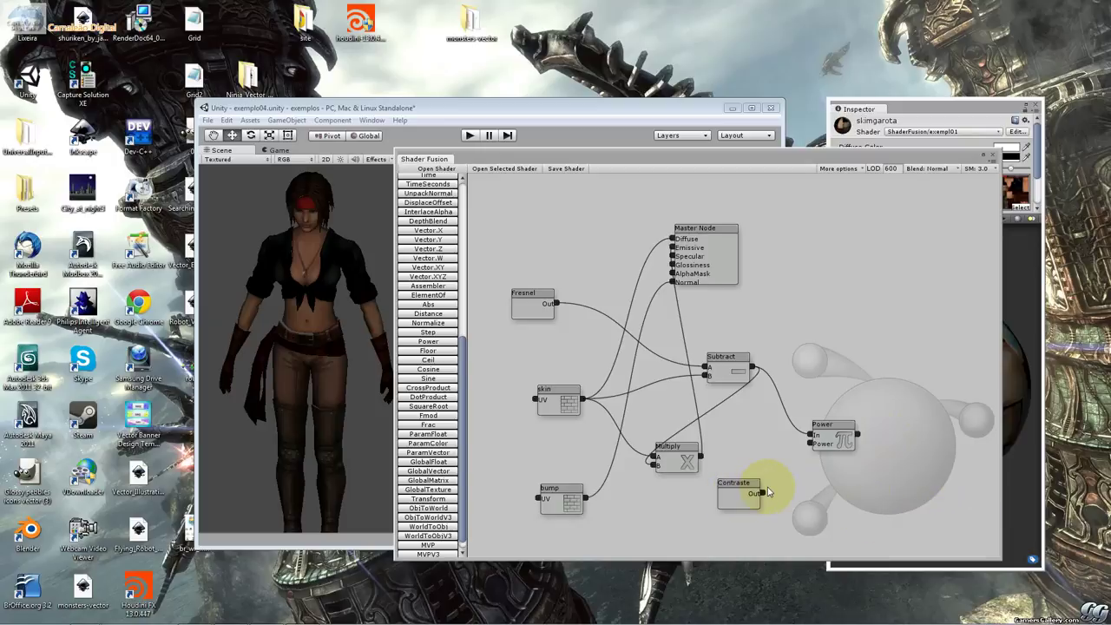
left_click(733, 372)
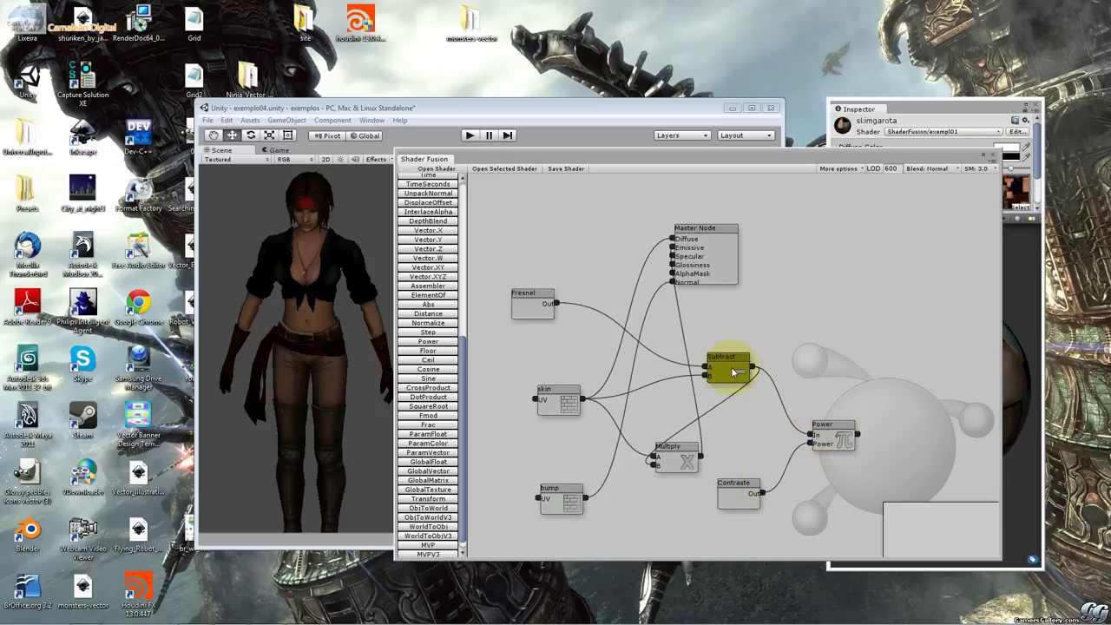
left_click(734, 488)
left_click(836, 439)
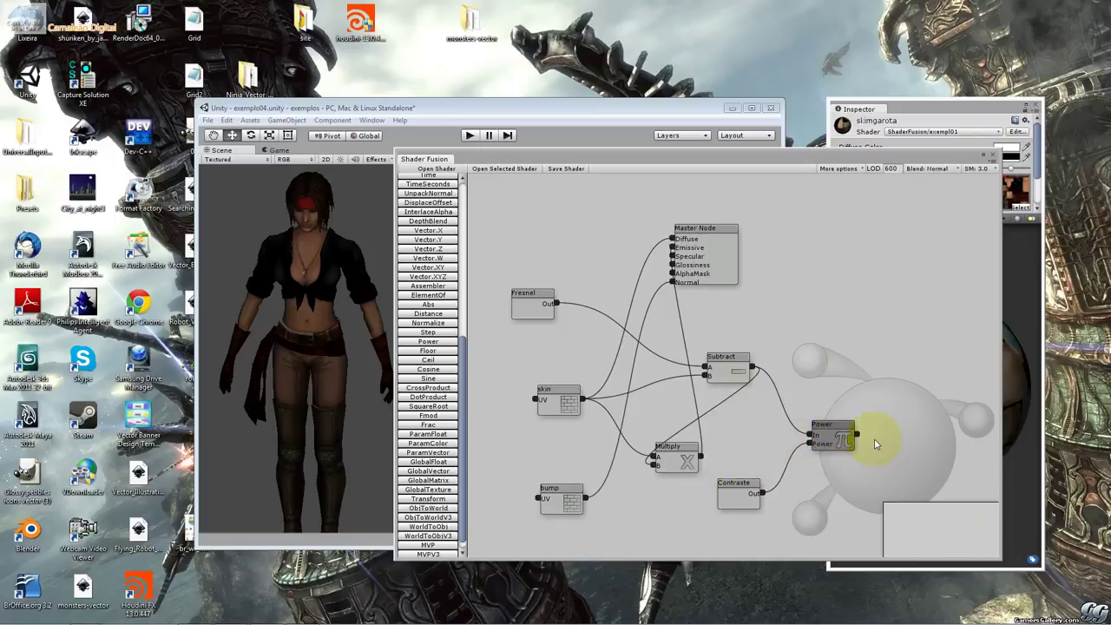
left_click(857, 437)
- Move the Power node to the graph's left and wire its output into Multiply
mouse_move(859, 438)
left_mouse_down()
mouse_move(721, 292)
mouse_move(871, 370)
mouse_move(857, 370)
left_mouse_up()
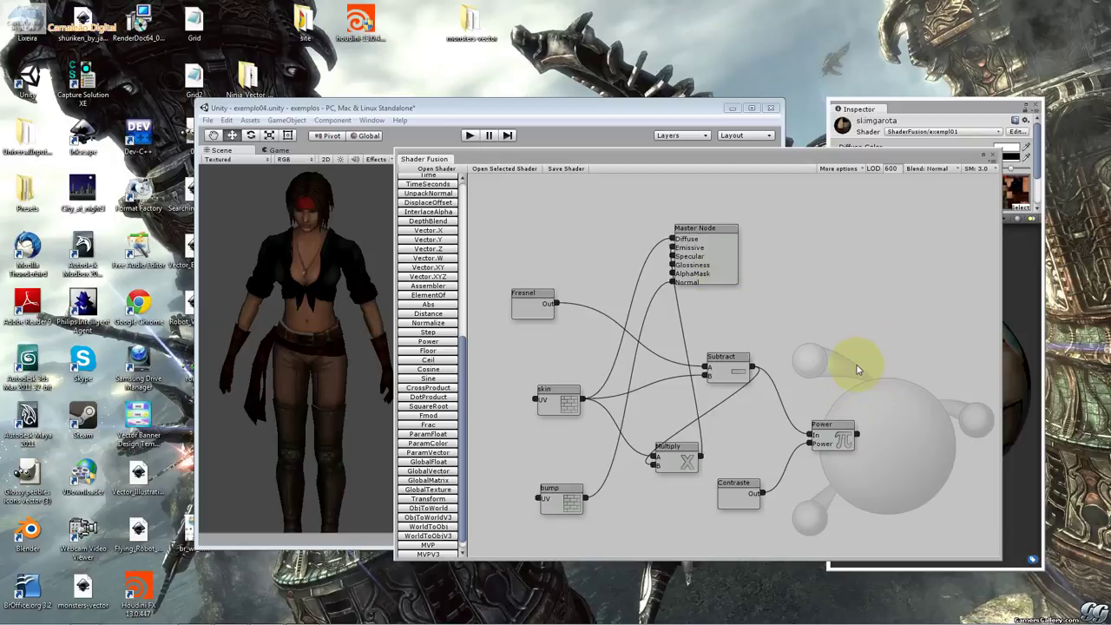
left_click(828, 425)
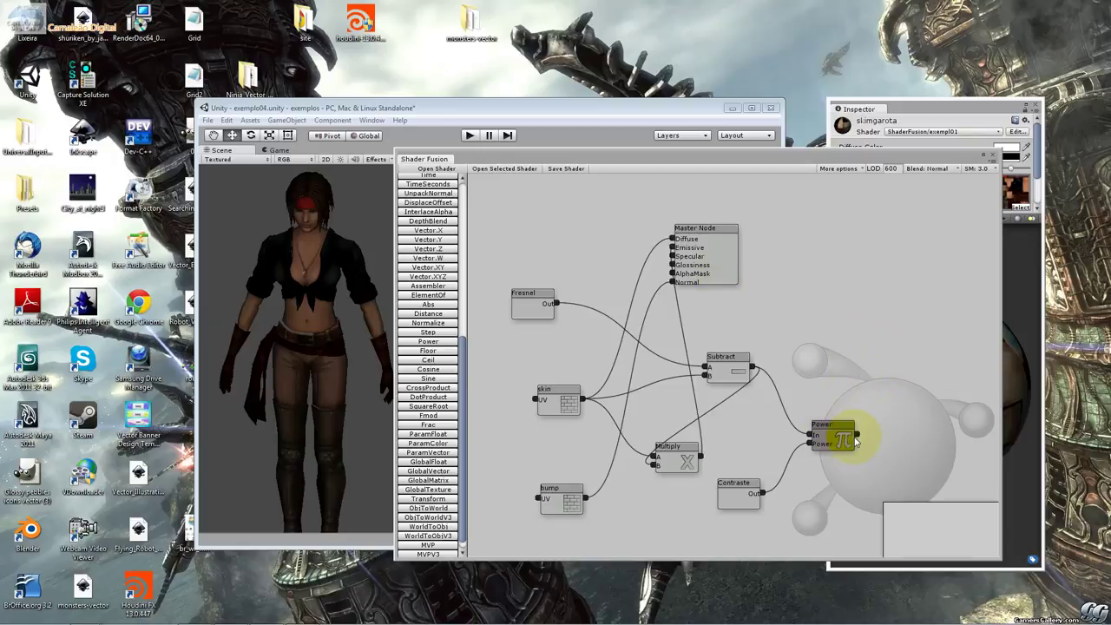
mouse_move(856, 434)
left_mouse_down()
mouse_move(626, 468)
mouse_move(653, 467)
left_mouse_up()
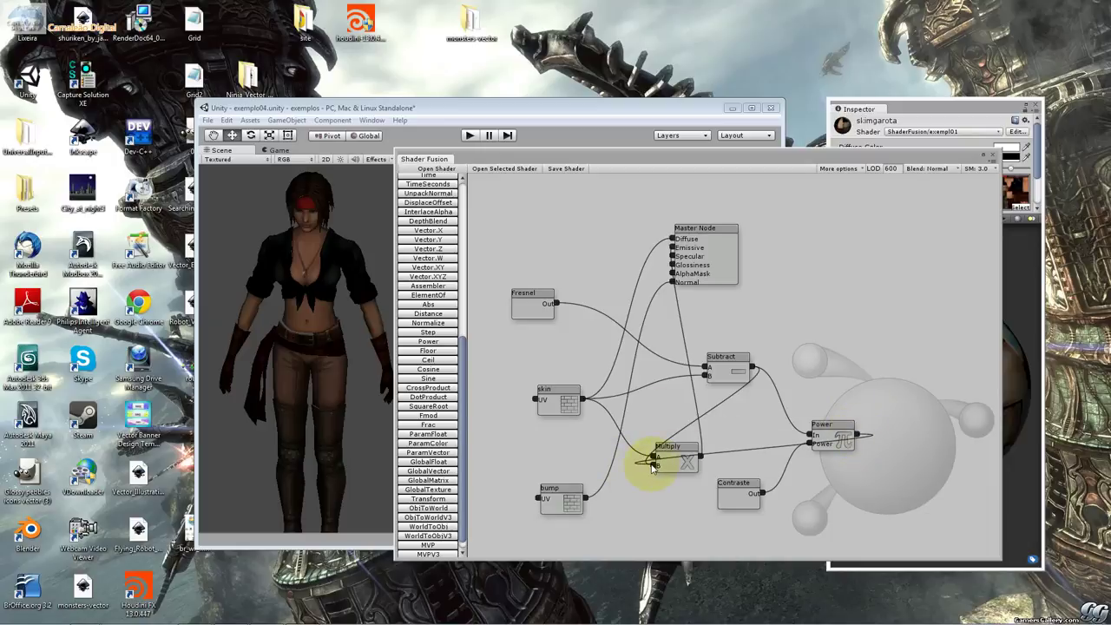
left_click_drag(654, 467, 655, 462)
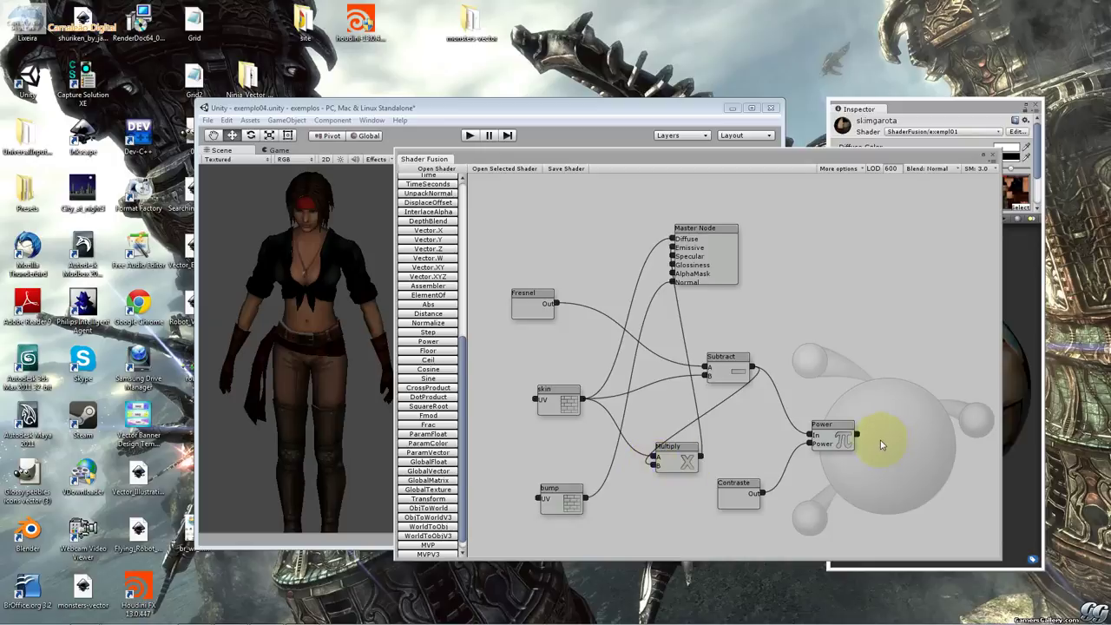
left_click_drag(857, 436, 653, 460)
mouse_move(851, 431)
left_mouse_down()
mouse_move(552, 448)
mouse_move(660, 467)
left_mouse_up()
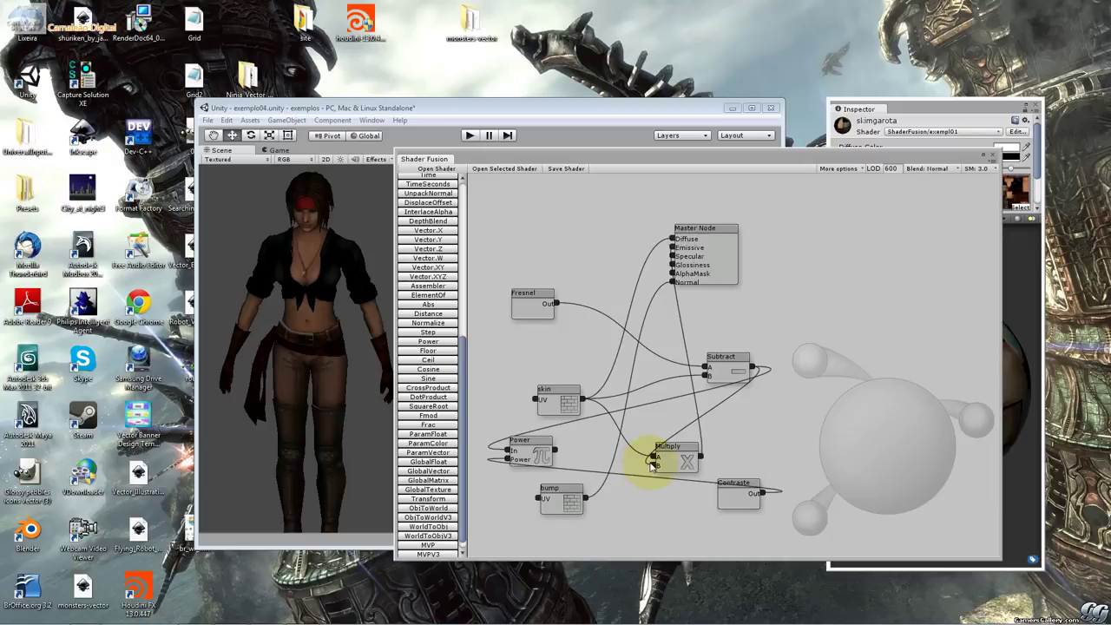
- Wire the Power node's output into Multiply's input, nudging Power into position
left_click_drag(654, 456, 754, 368)
left_click_drag(653, 465, 554, 450)
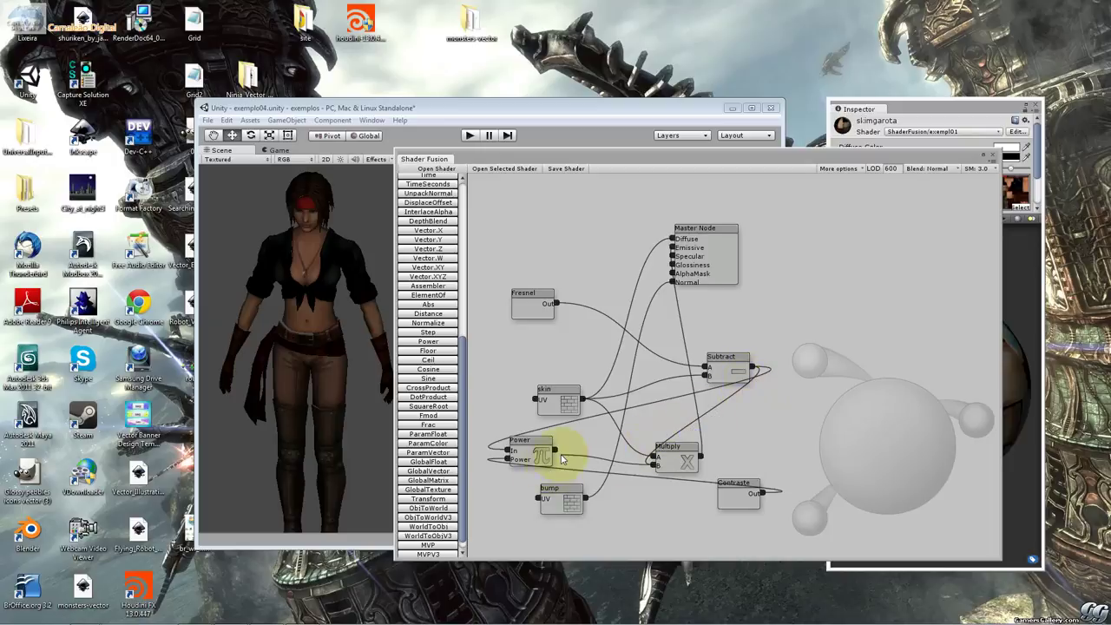
left_click_drag(651, 467, 683, 437)
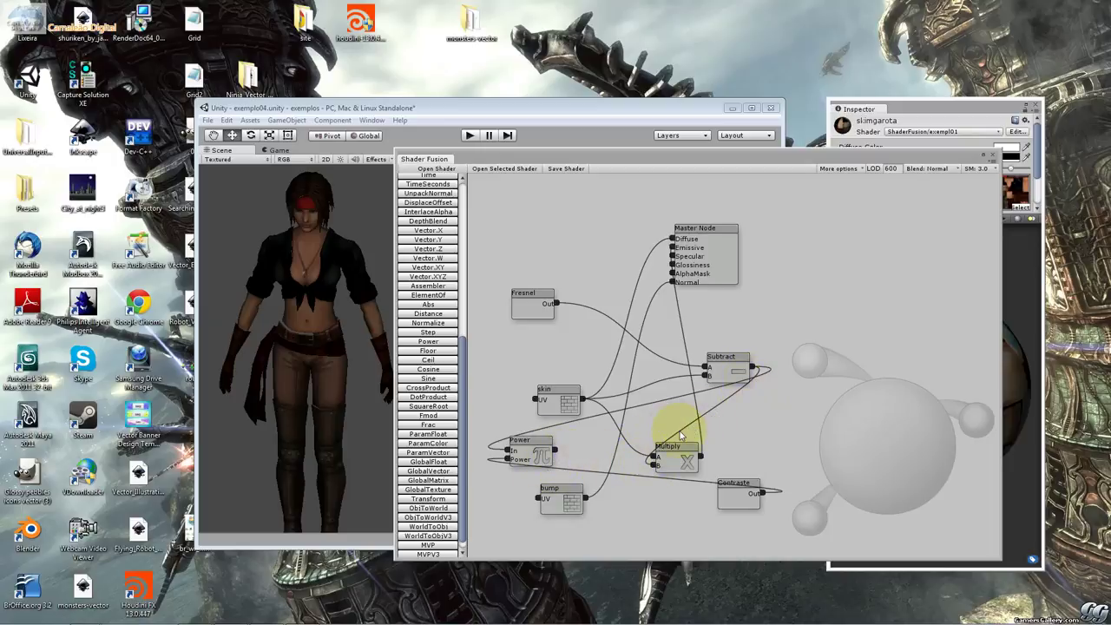
mouse_move(682, 436)
left_mouse_down()
mouse_move(642, 467)
mouse_move(549, 448)
left_mouse_up()
left_click_drag(660, 469, 552, 448)
mouse_move(646, 467)
left_mouse_down()
mouse_move(655, 467)
mouse_move(552, 452)
left_mouse_up()
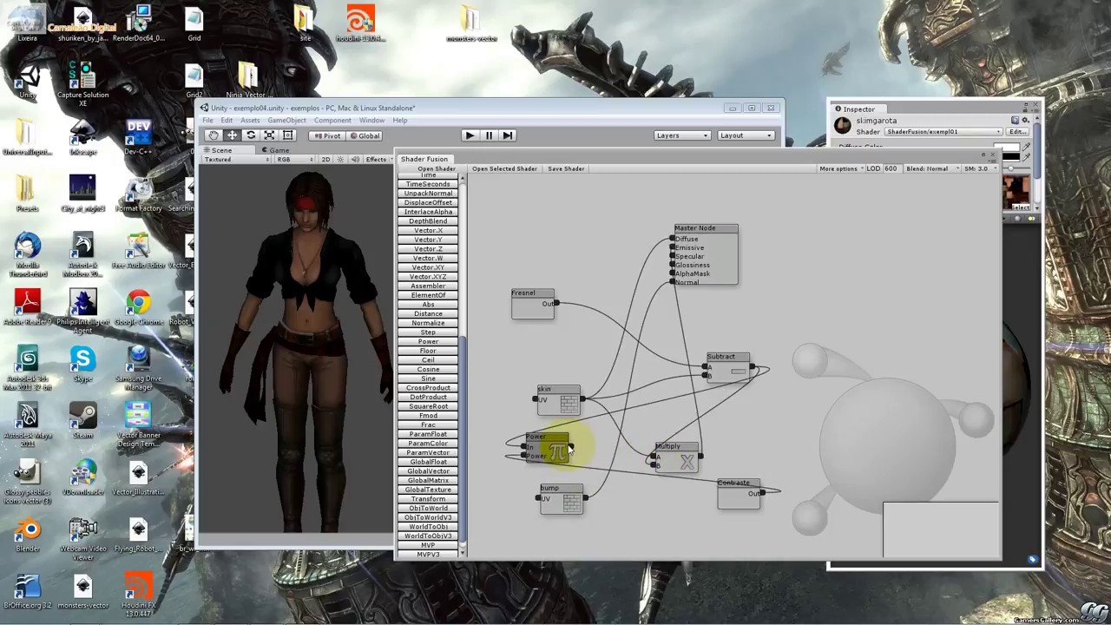
left_click_drag(552, 452, 568, 447)
left_click_drag(653, 466, 571, 447)
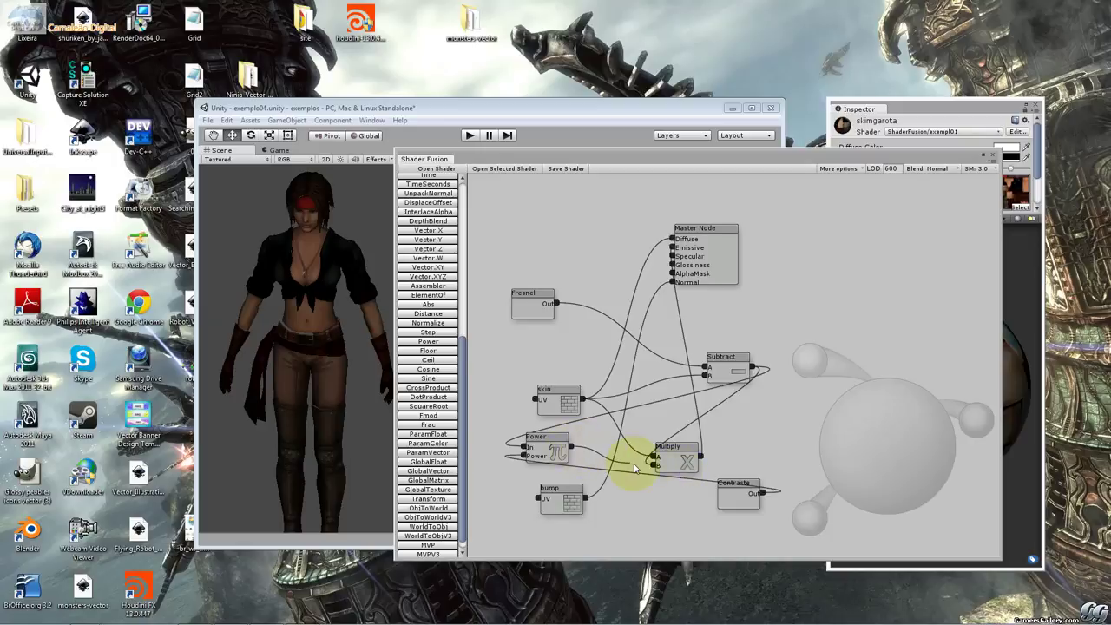
- Remove the Subtract-to-Multiply link so only Power feeds the Multiply node
left_click(680, 470)
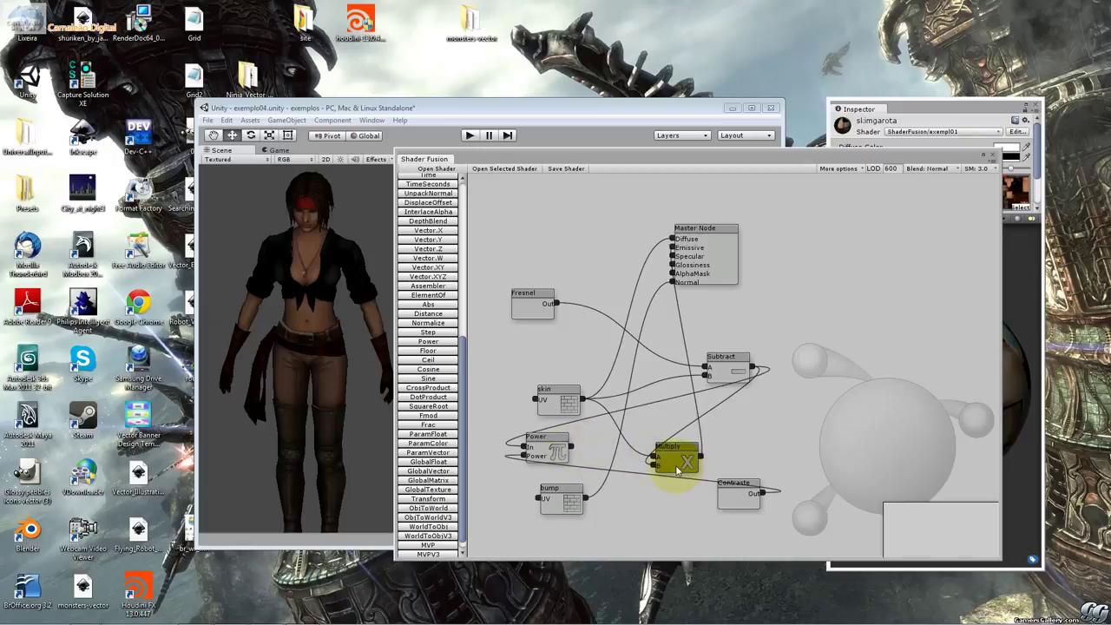
left_click(655, 467)
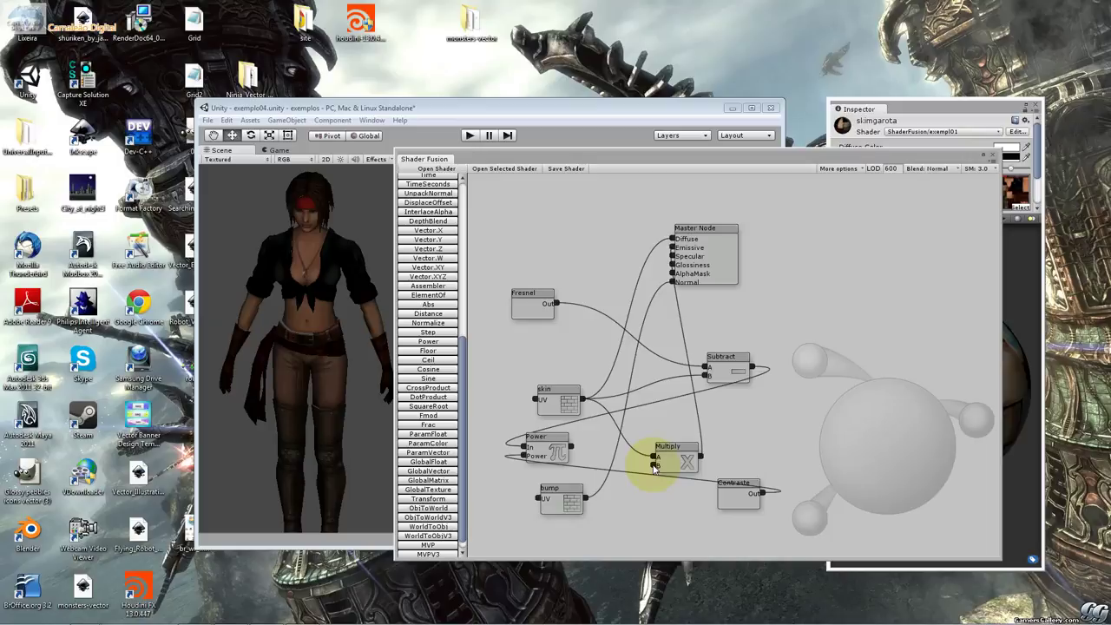
left_click_drag(655, 468, 750, 367)
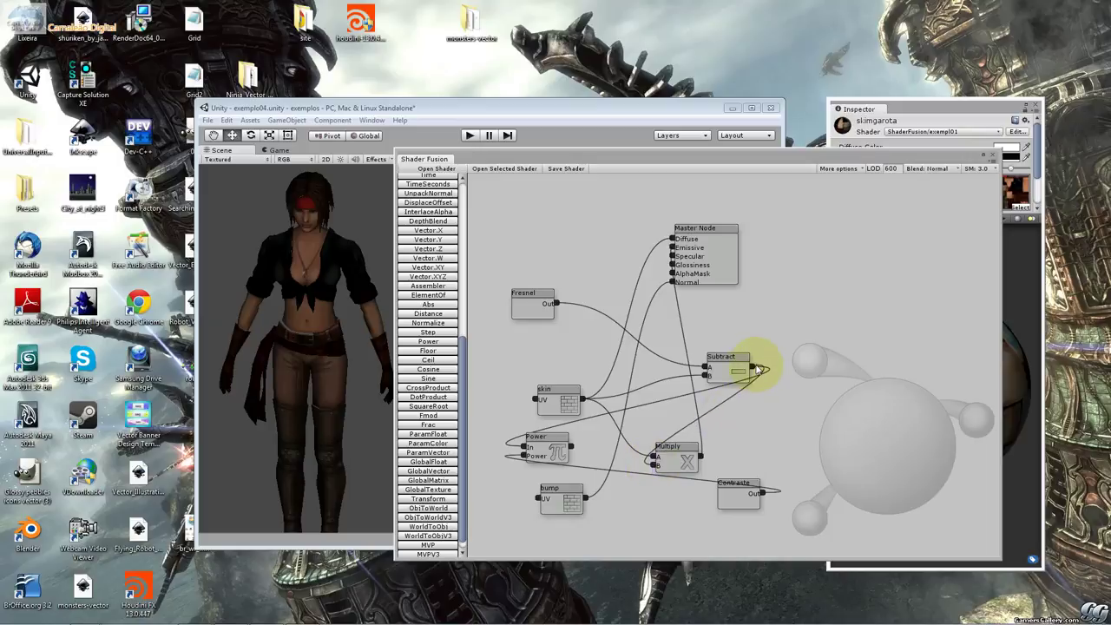
left_click(653, 466)
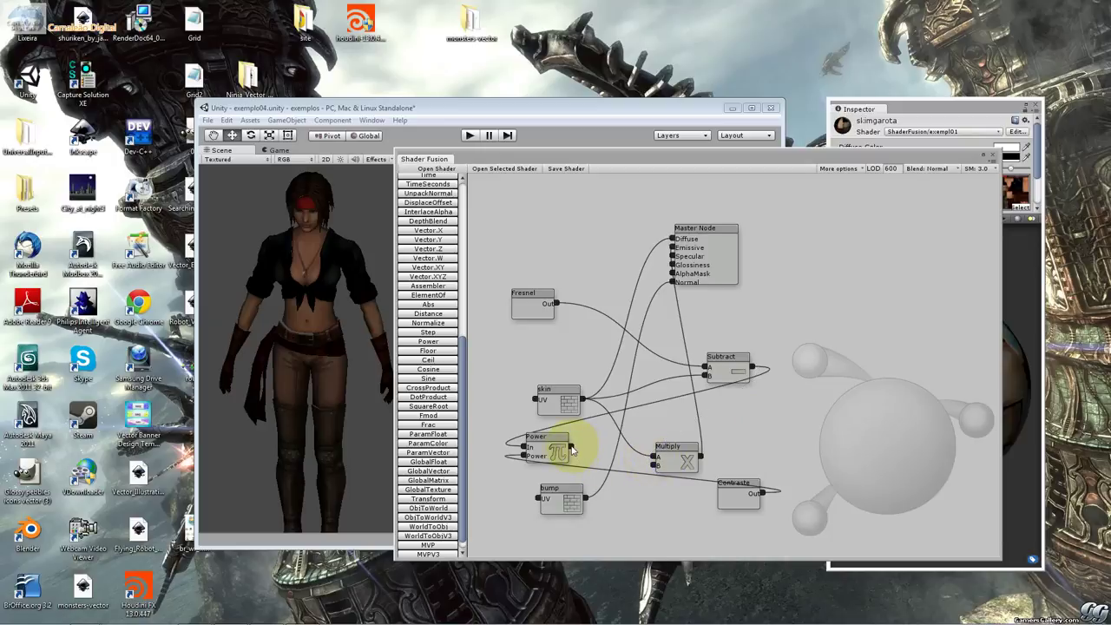
left_click_drag(573, 448, 653, 467)
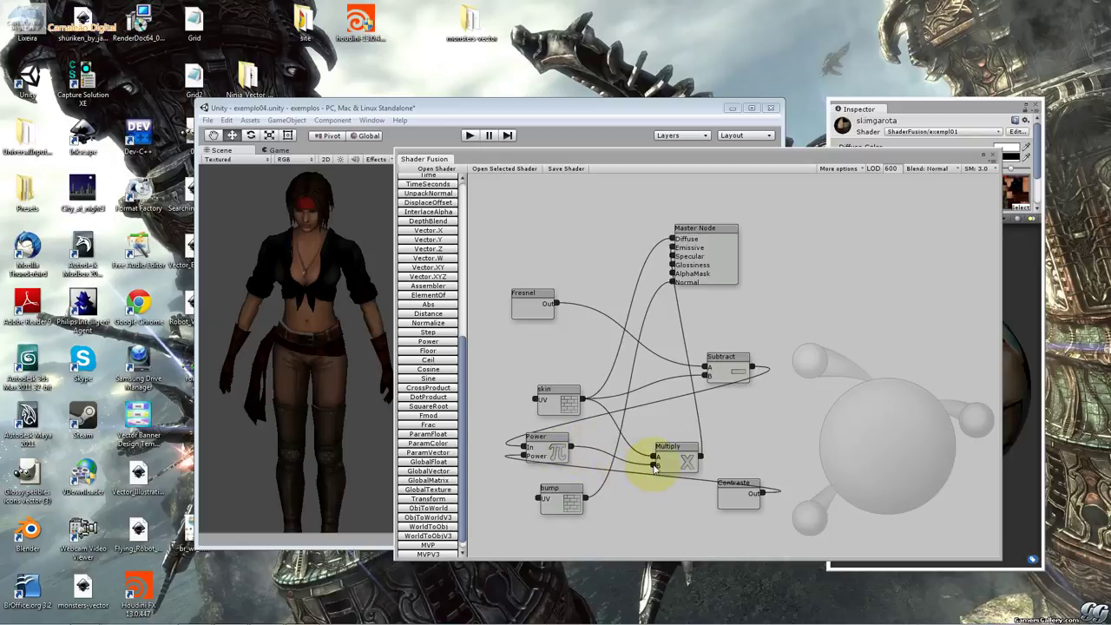
left_click(655, 446)
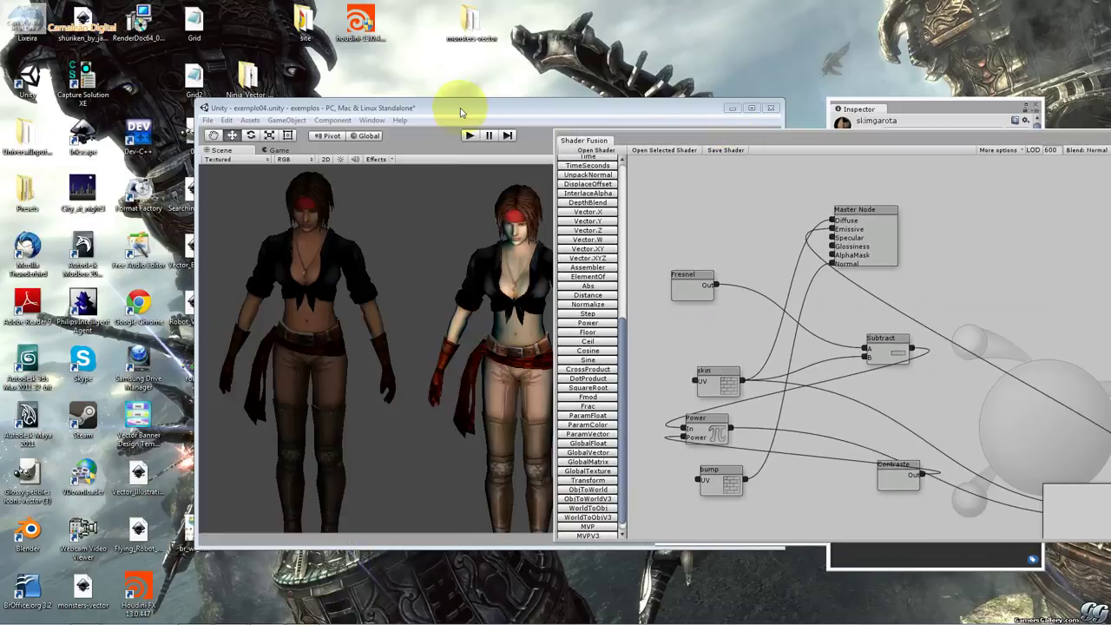
- Compare the left and right characters in the scene by selecting each
left_click(199, 236)
left_click(372, 251)
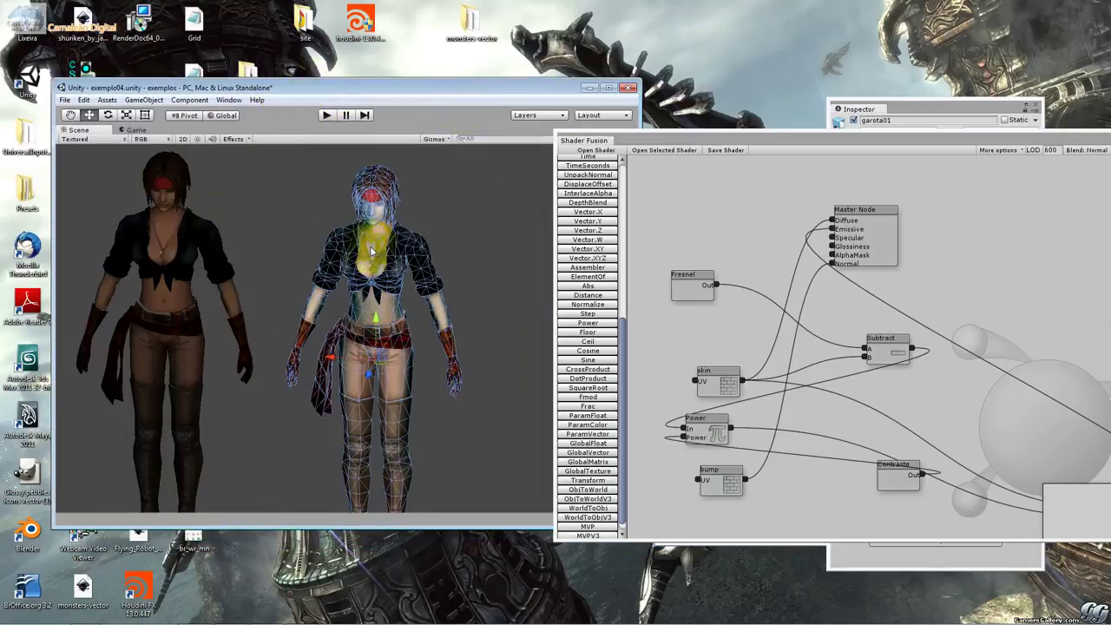
left_click(171, 227)
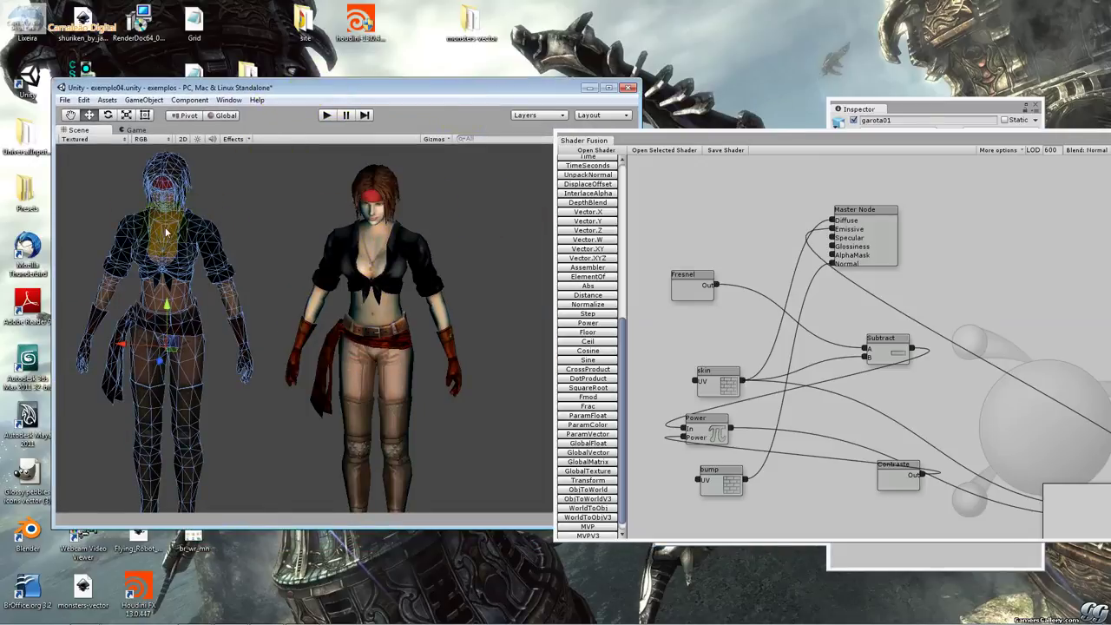
left_click(334, 221)
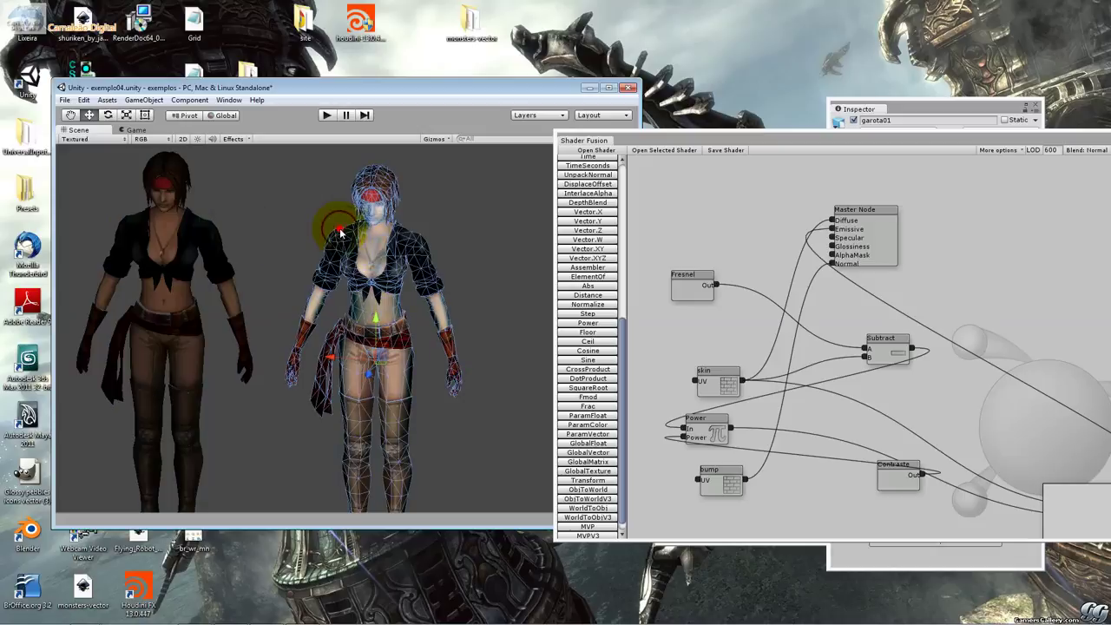
left_click(261, 185)
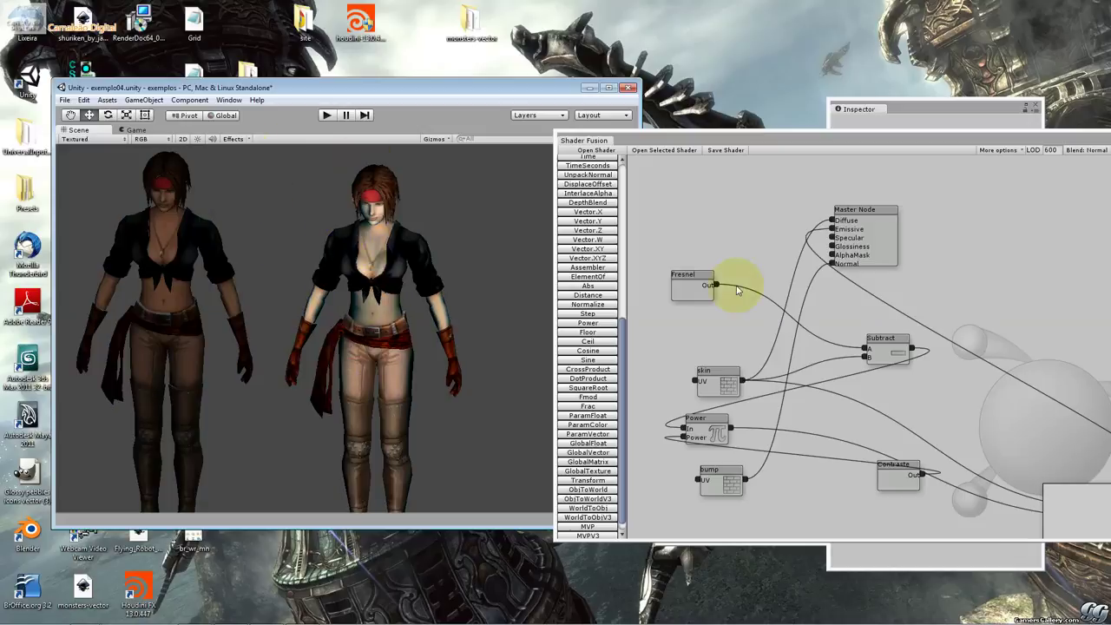
- Save the edited shader and zoom the Scene view in and out
left_click(726, 149)
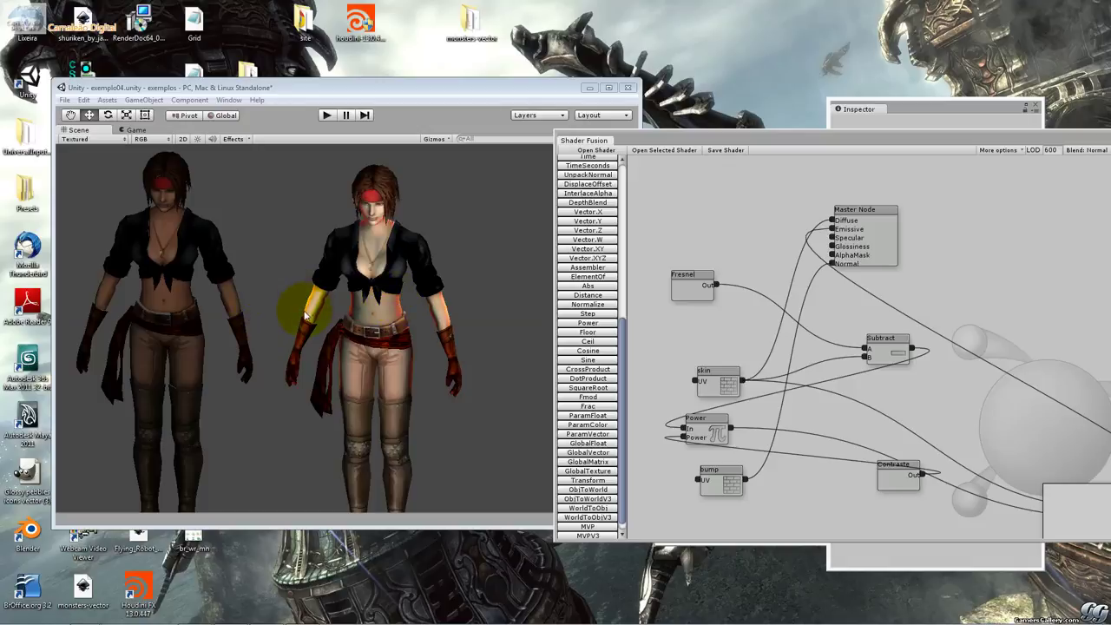
scroll(413, 312, "up", 2)
scroll(413, 311, "up", 2)
scroll(413, 312, "up", 2)
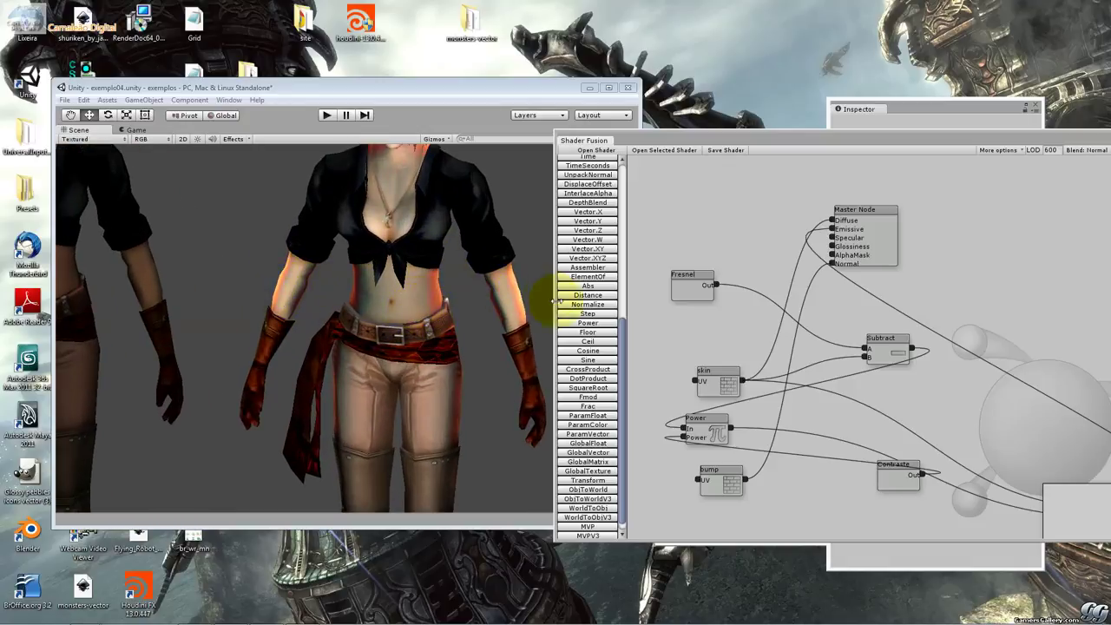
scroll(514, 281, "down", 1)
scroll(513, 282, "down", 1)
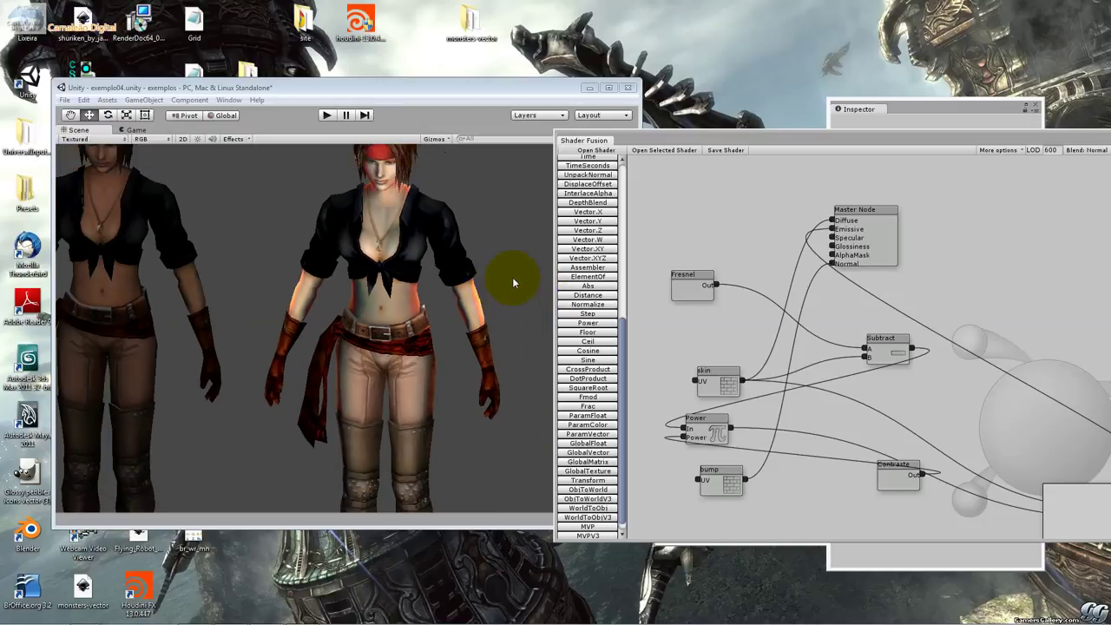
scroll(512, 277, "down", 1)
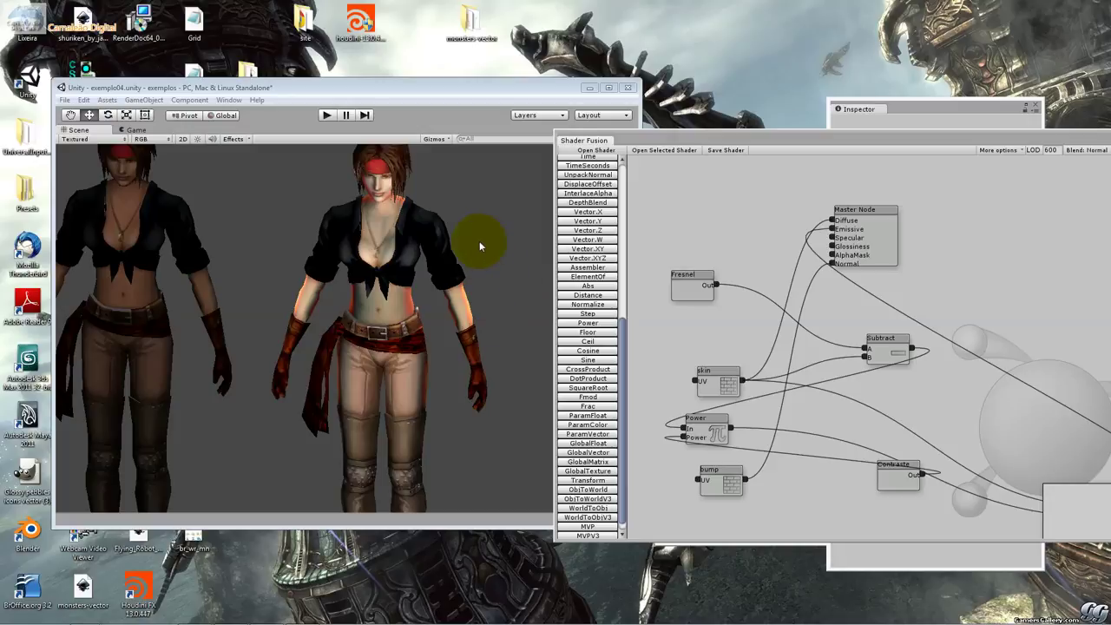
- Orbit the Scene view behind the characters and move the shader graph window aside
left_click(446, 87)
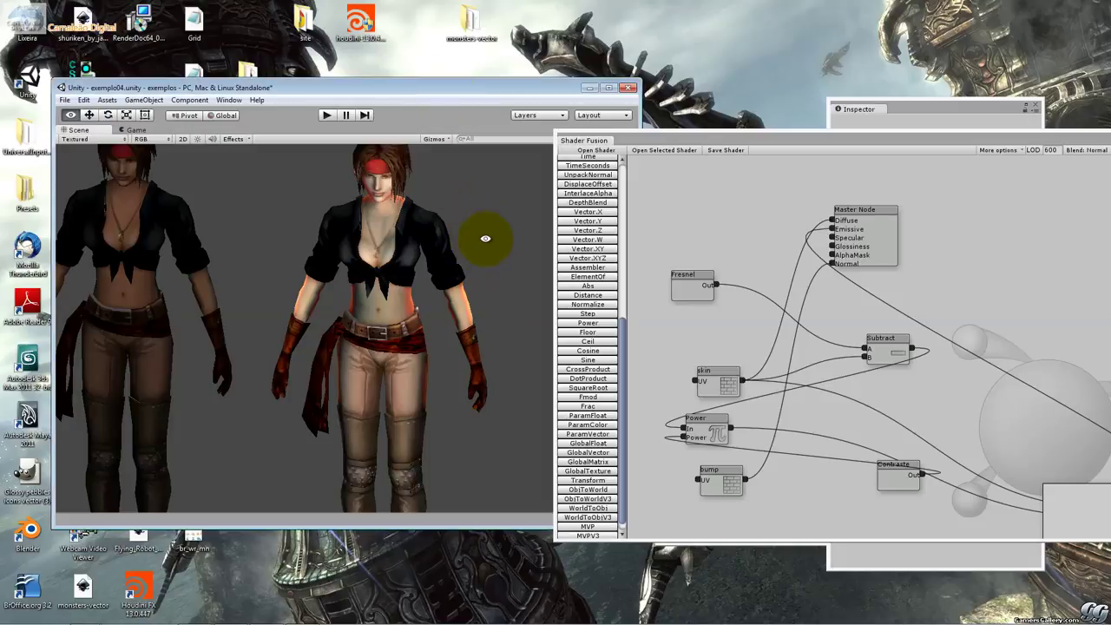
mouse_move(485, 238)
left_mouse_down("alt")
mouse_move(25, 217)
mouse_move(433, 257)
left_mouse_up("alt")
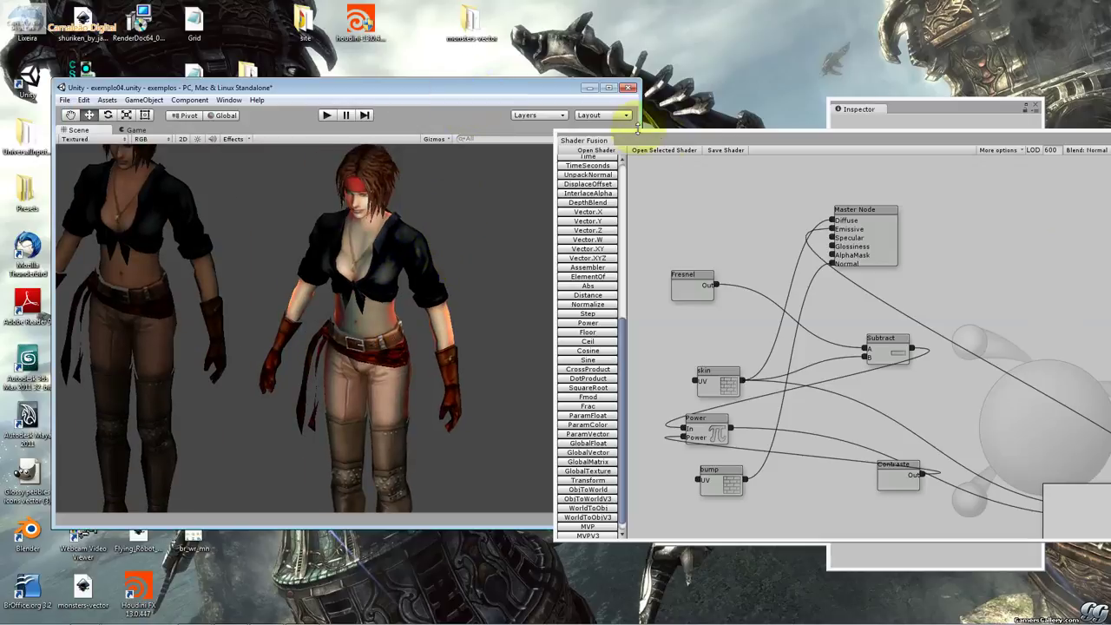
left_click_drag(669, 137, 793, 183)
- Switch the Scene view to top-down, zoom out, and bring the Hierarchy forward
left_click(609, 158)
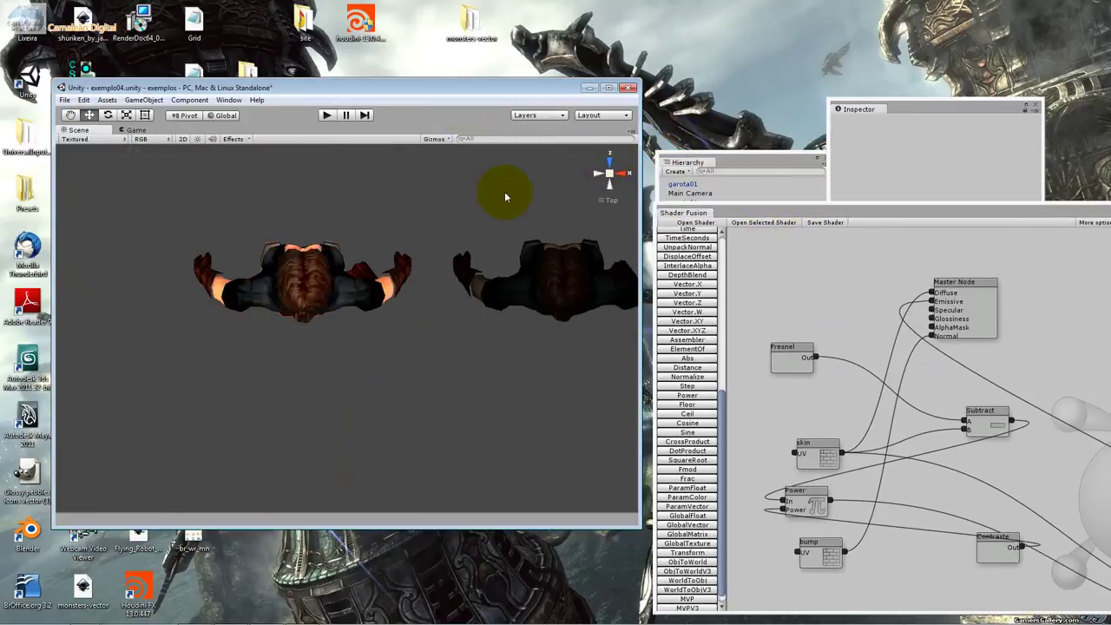
scroll(448, 207, "down", 3)
scroll(448, 206, "down", 2)
scroll(448, 207, "down", 2)
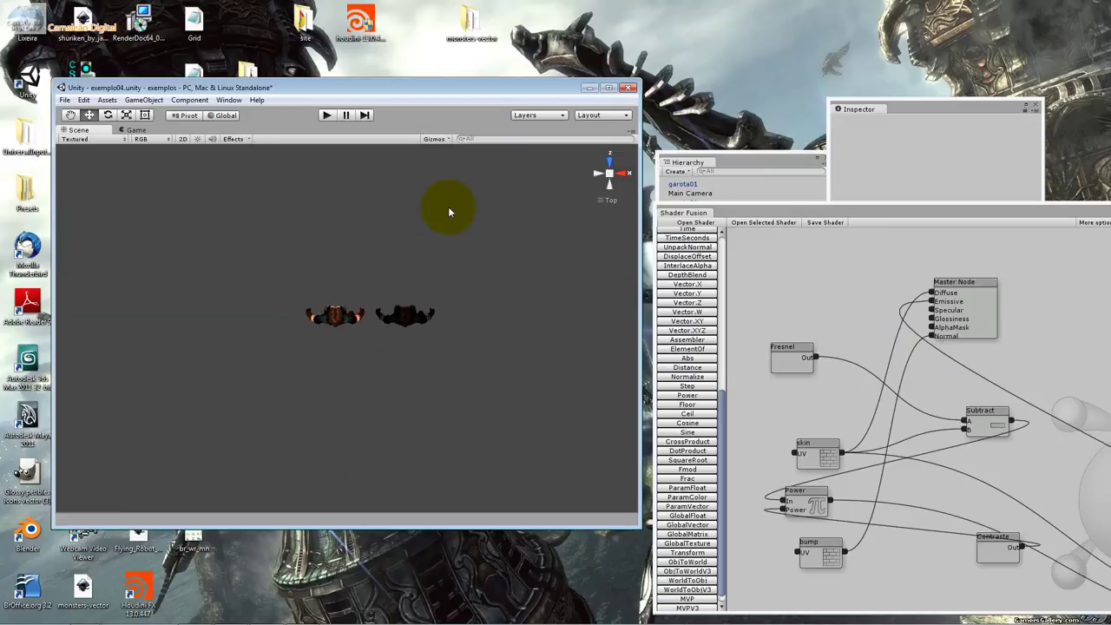
scroll(448, 206, "down", 1)
left_click(228, 100)
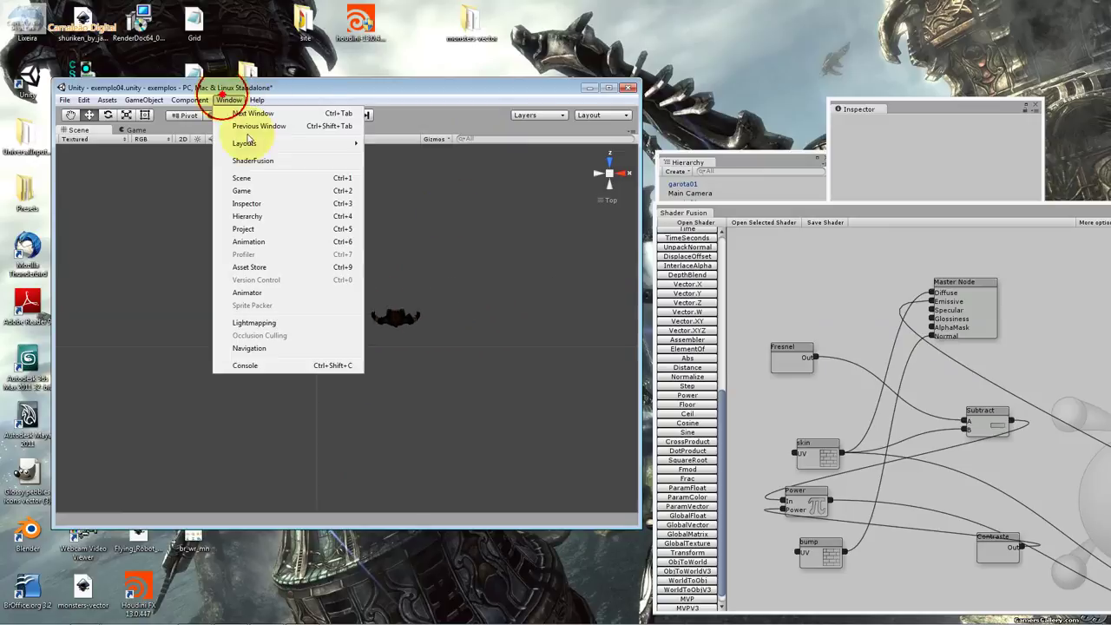
left_click(286, 217)
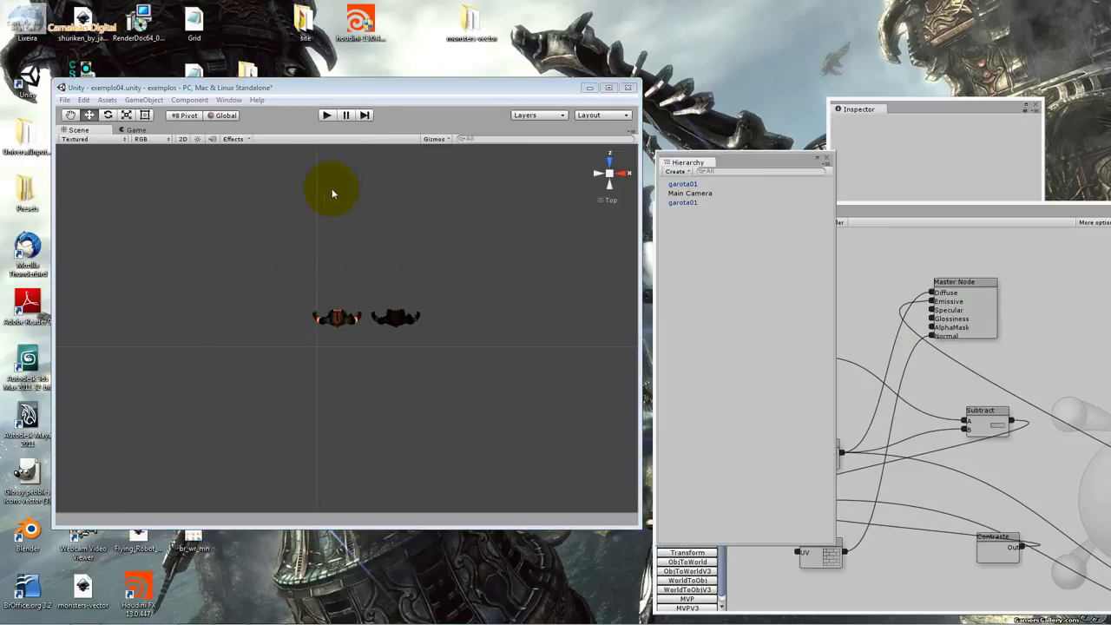
- Move the Main Camera toward the characters and set its Y rotation to 180
left_click(677, 184)
double_click(686, 192)
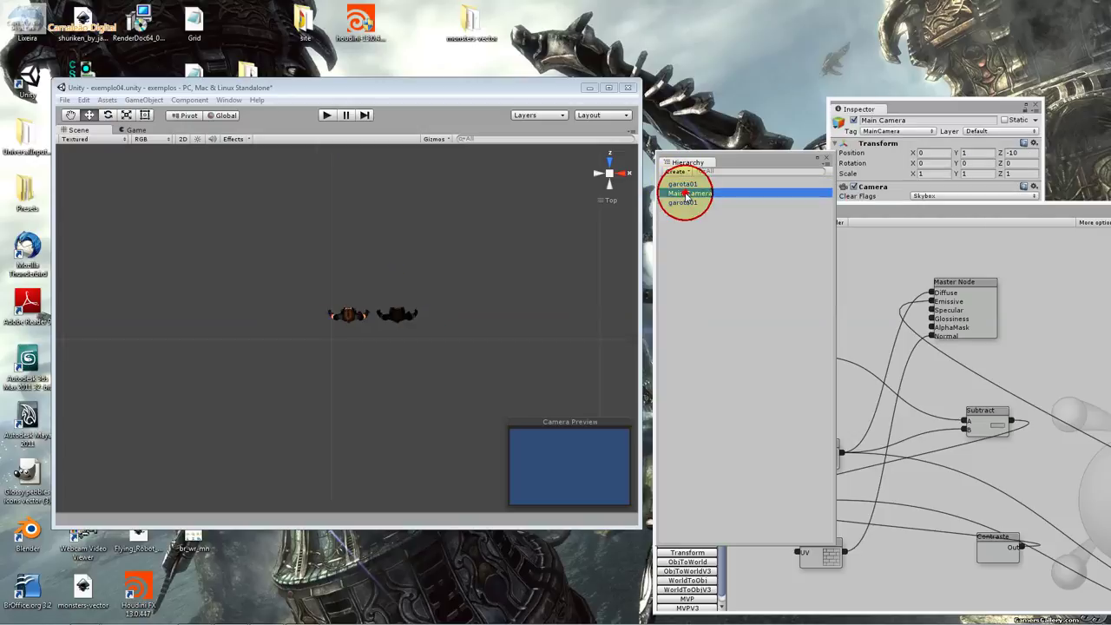
left_click_drag(350, 327, 406, 272)
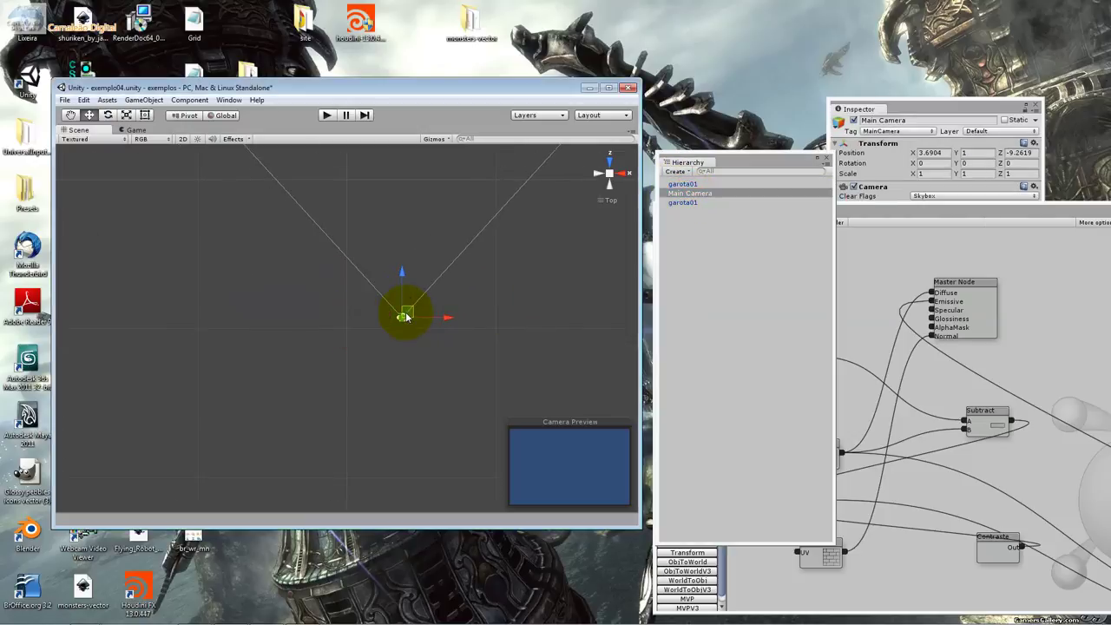
key("f")
left_click(108, 114)
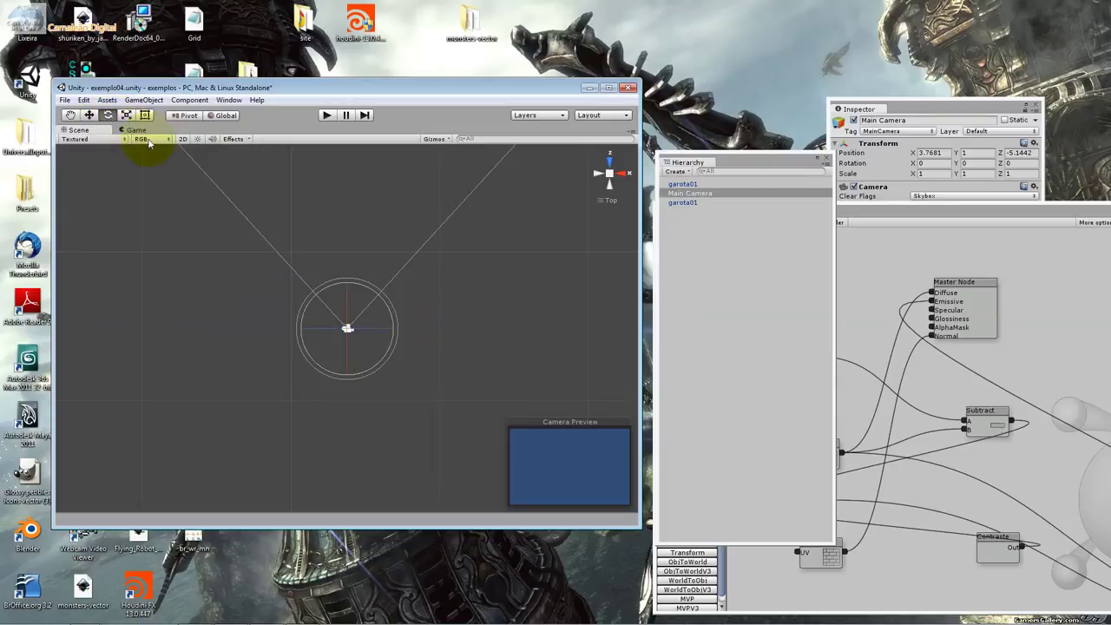
left_click_drag(332, 293, 645, 329)
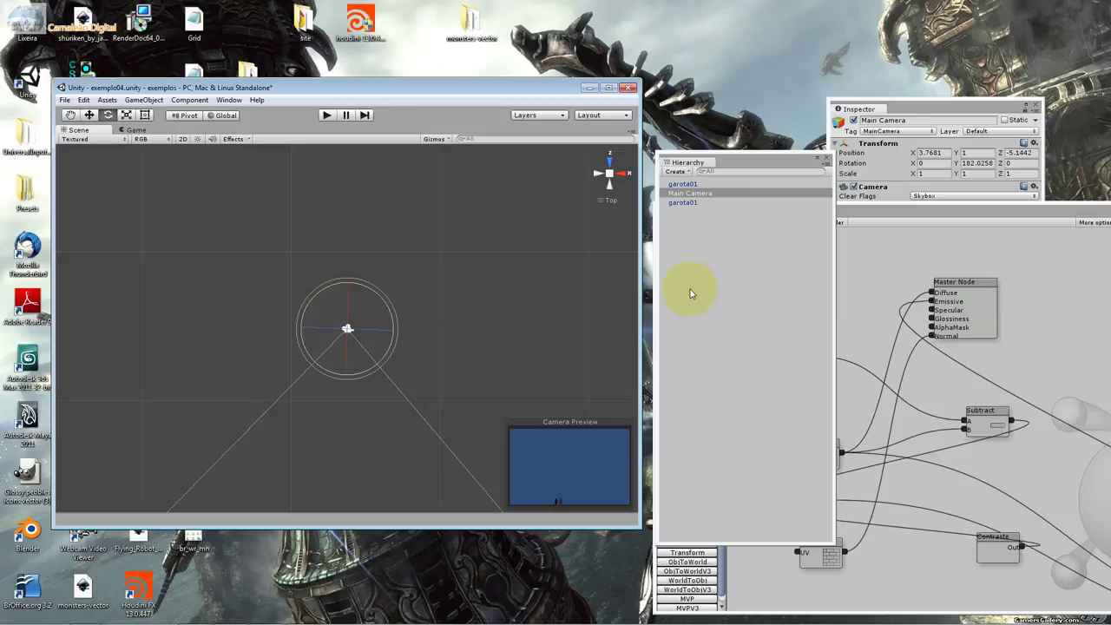
left_click(973, 163)
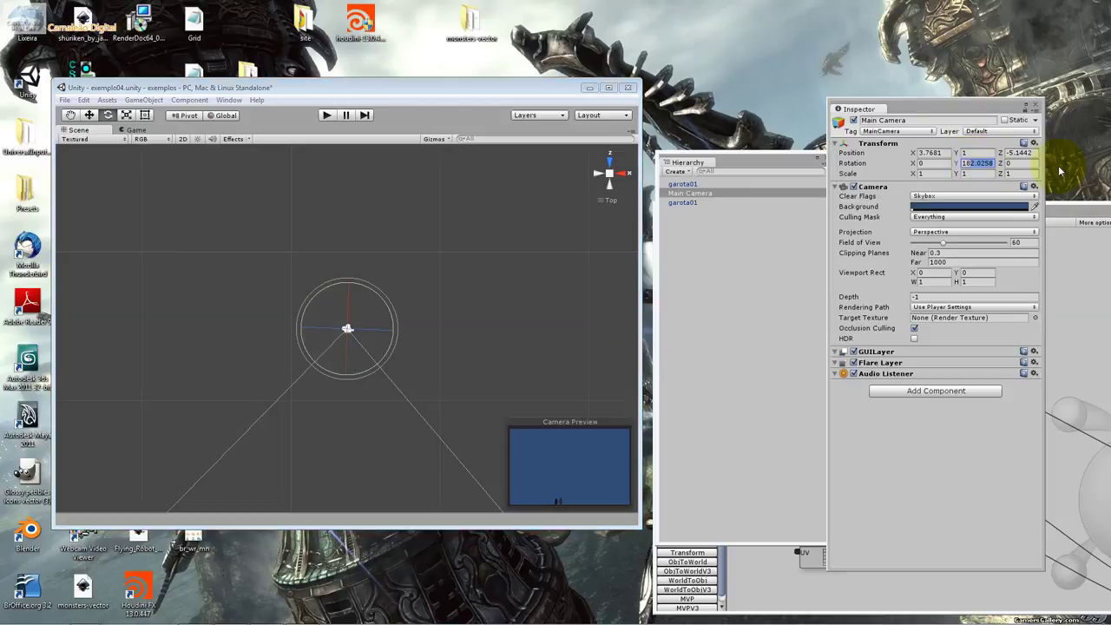
type("180")
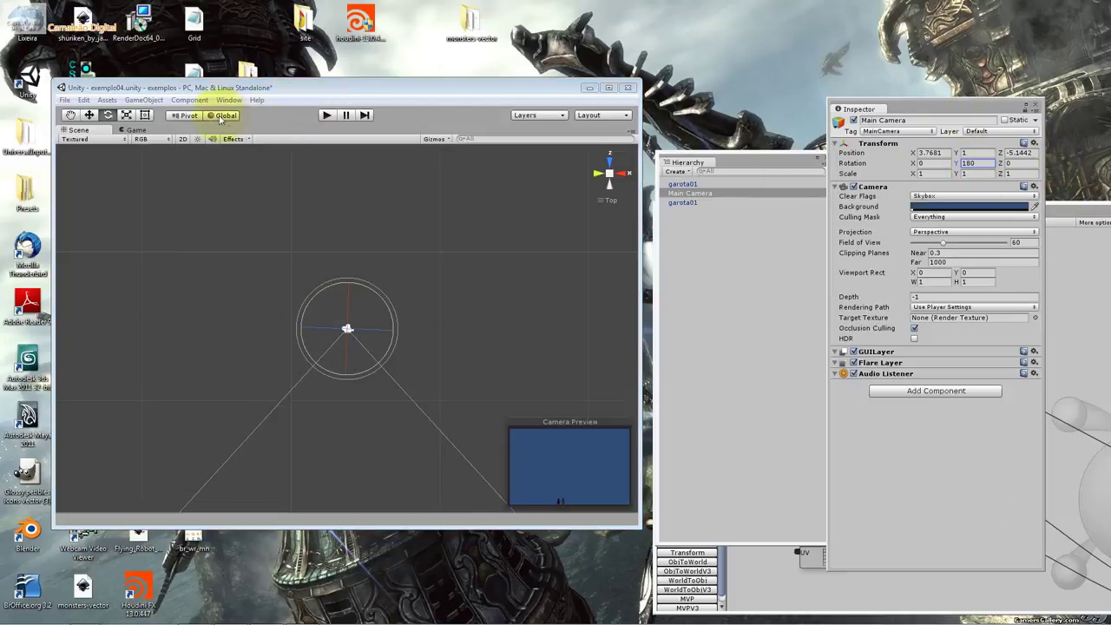
left_click(88, 115)
mouse_move(349, 380)
left_mouse_down()
mouse_move(347, 417)
mouse_move(314, 327)
left_mouse_up()
- Frame both characters by adjusting camera height, Field of View 14, and sideways position
left_click(608, 164)
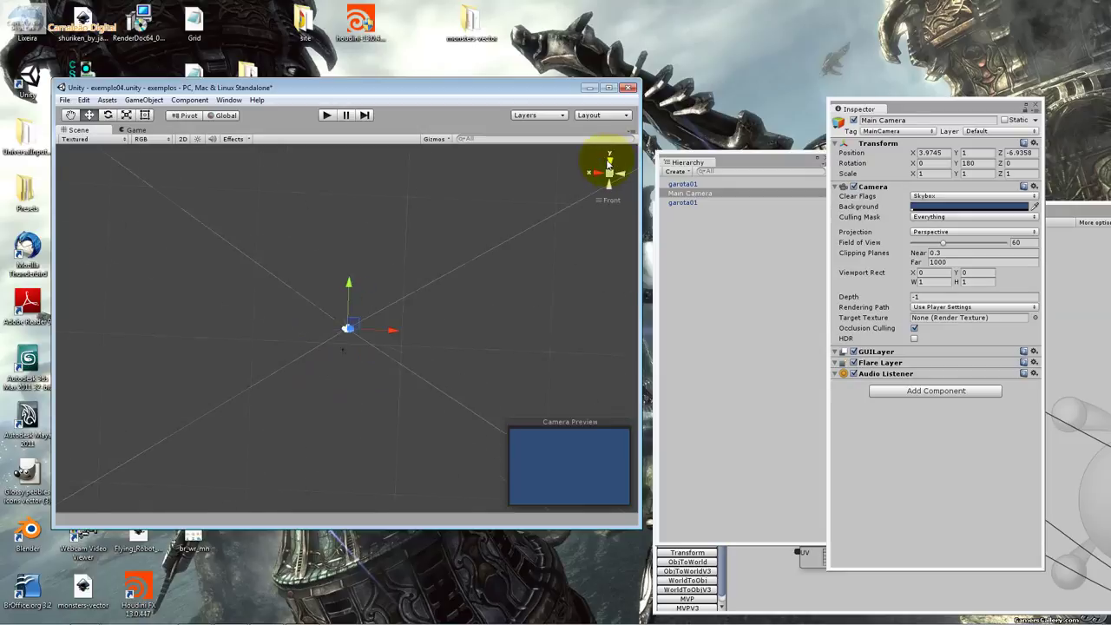
mouse_move(346, 285)
left_mouse_down()
mouse_move(337, 312)
mouse_move(390, 330)
left_mouse_up()
left_click_drag(348, 295, 369, 309)
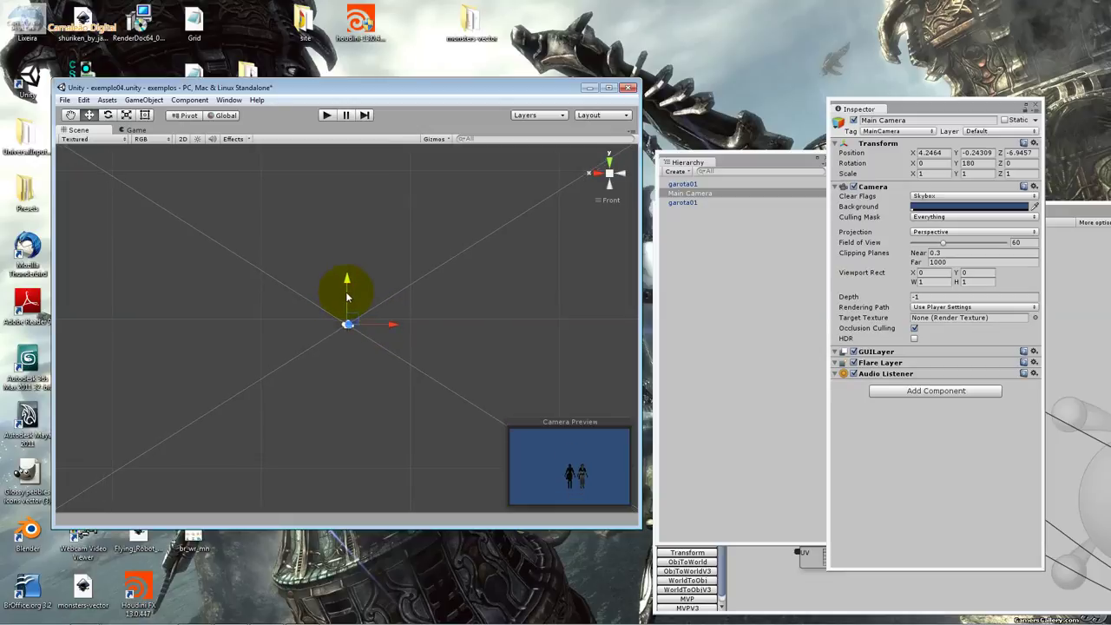
left_click(609, 159)
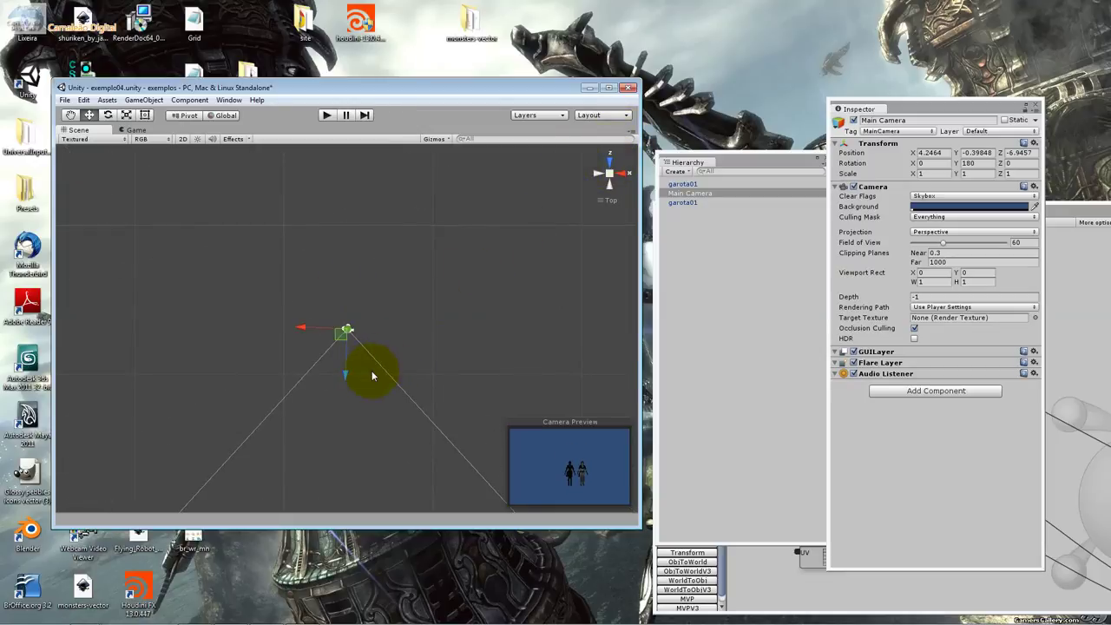
left_click_drag(945, 243, 924, 248)
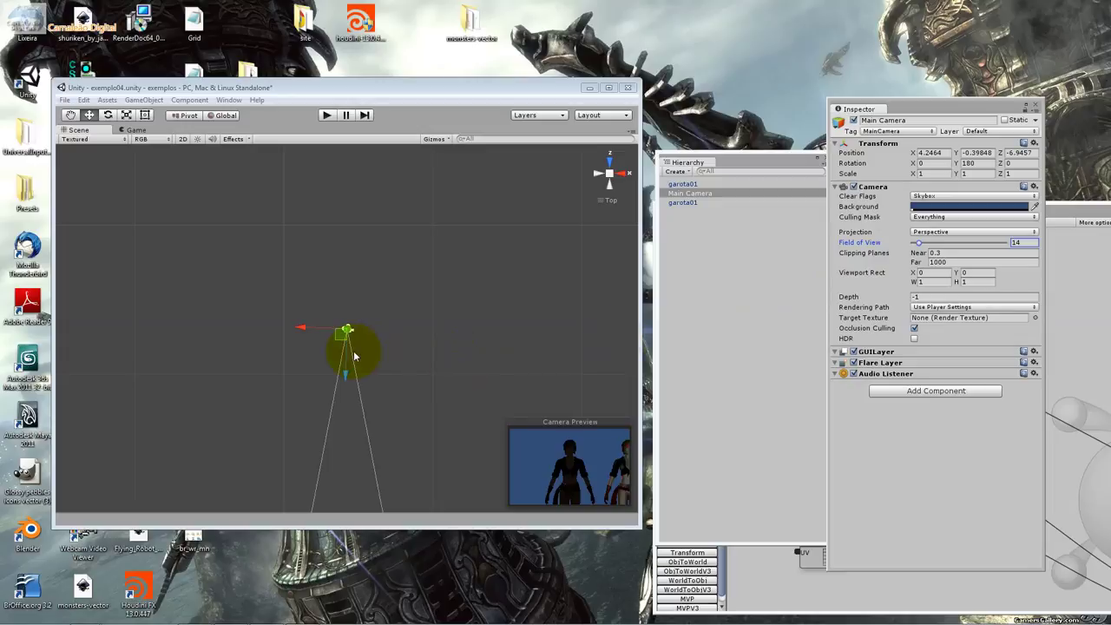
left_click_drag(348, 375, 347, 373)
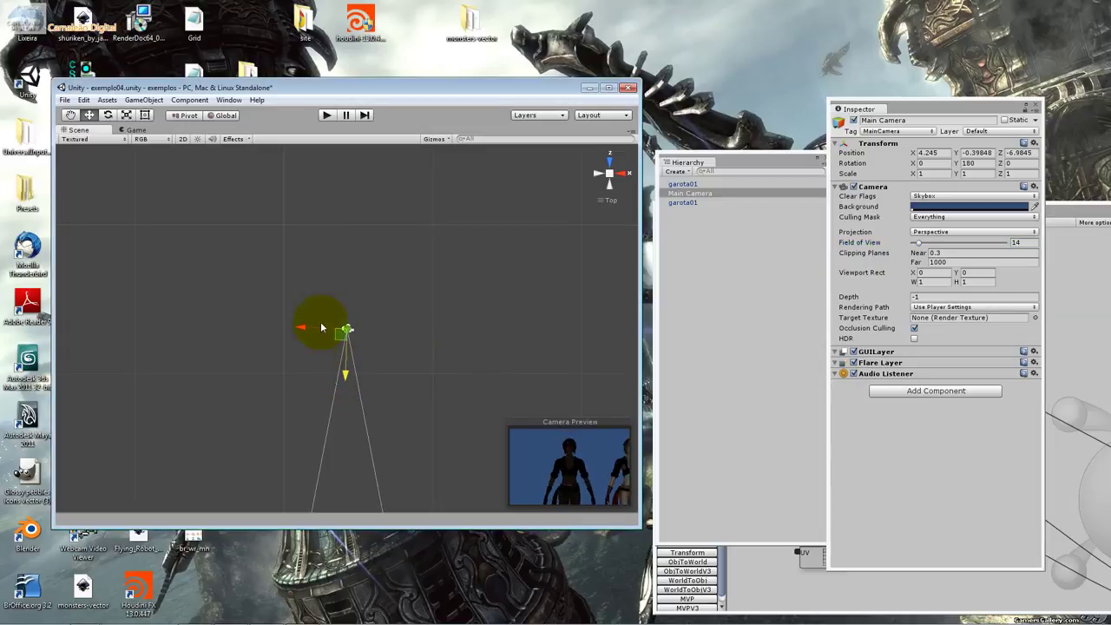
left_click_drag(308, 326, 305, 327)
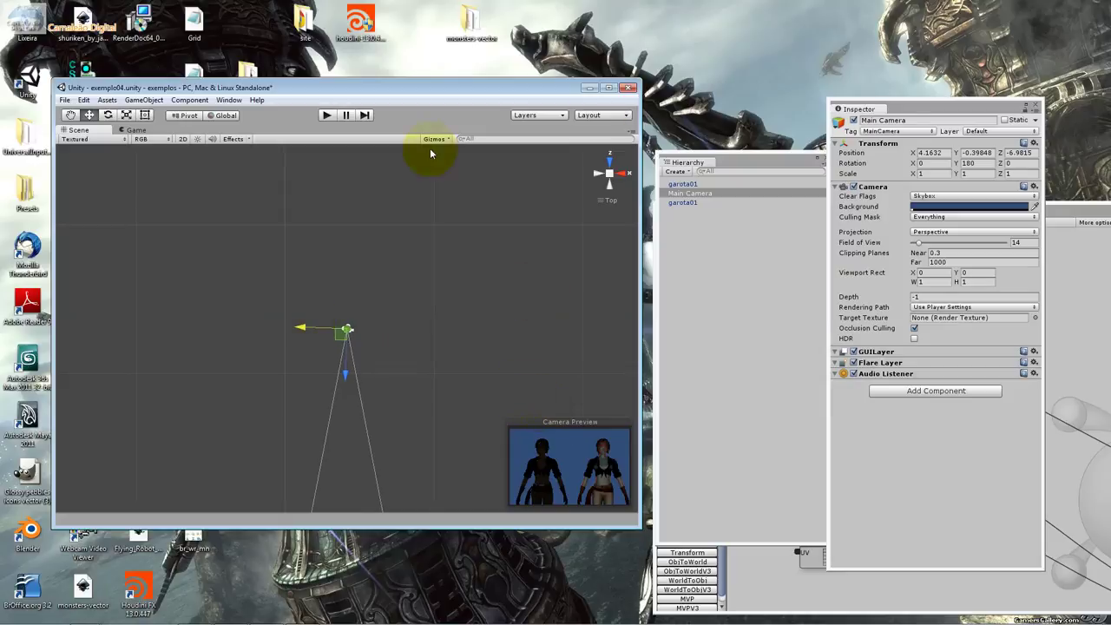
left_click(328, 115)
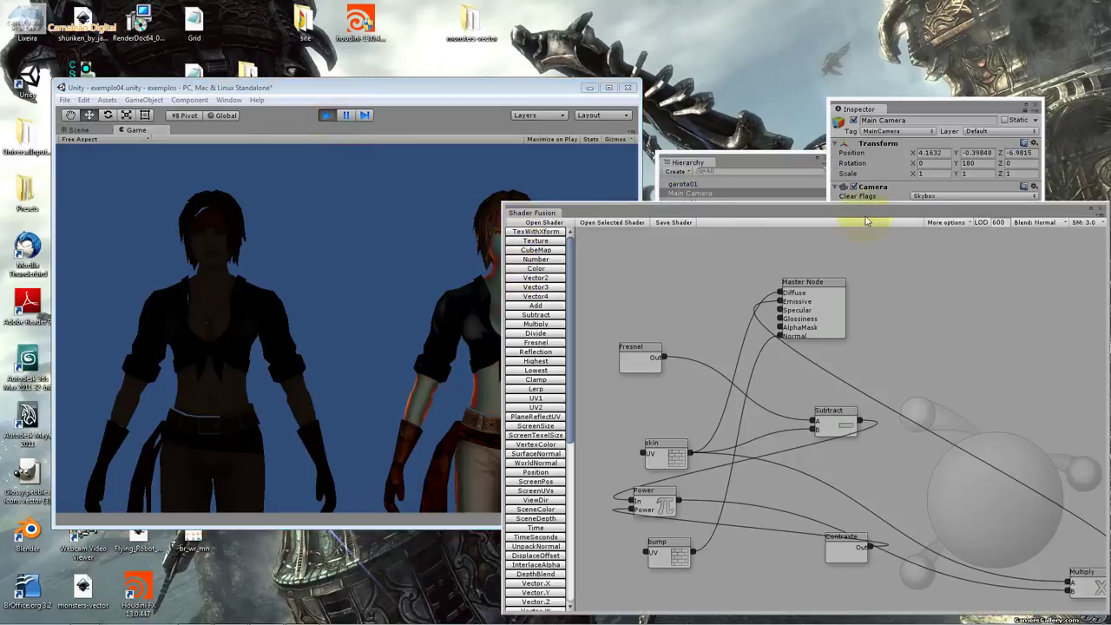
left_click(1098, 210)
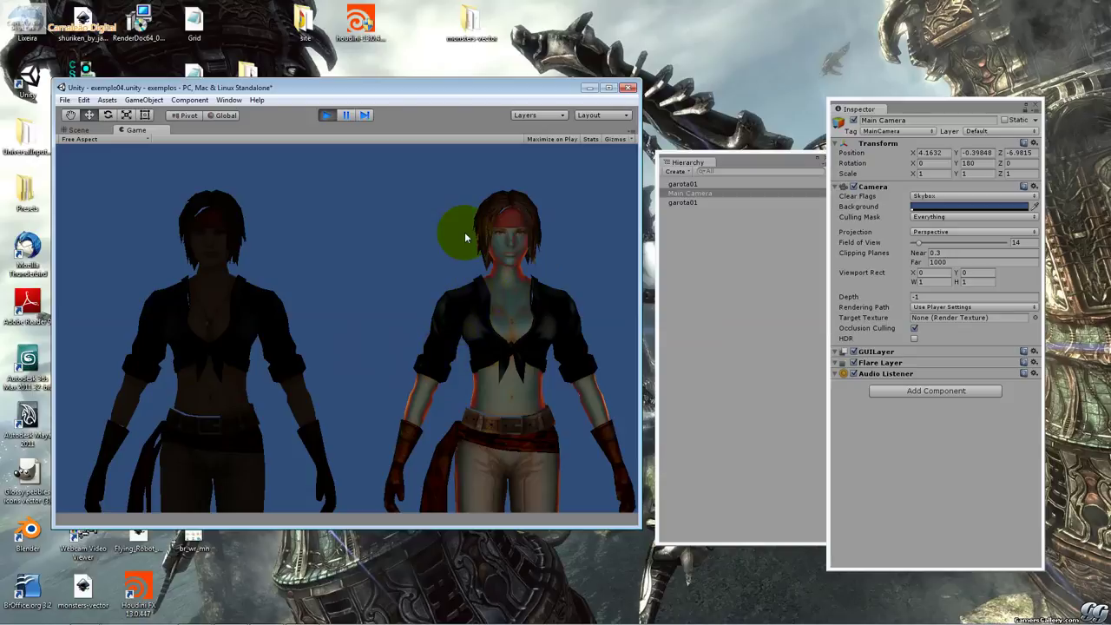
left_click(326, 114)
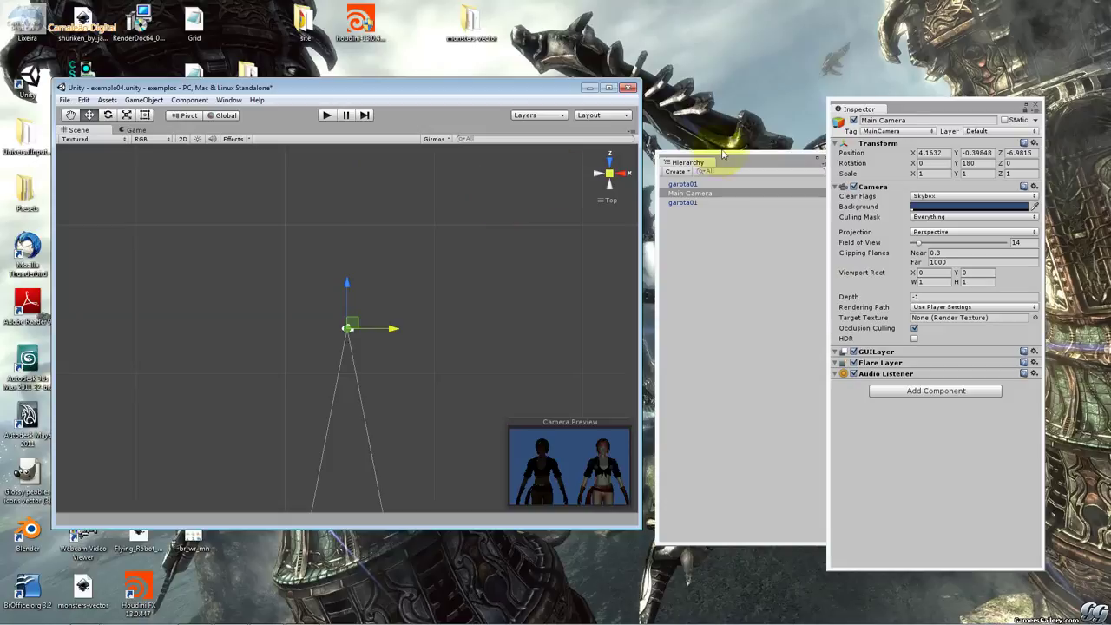
left_click(693, 203)
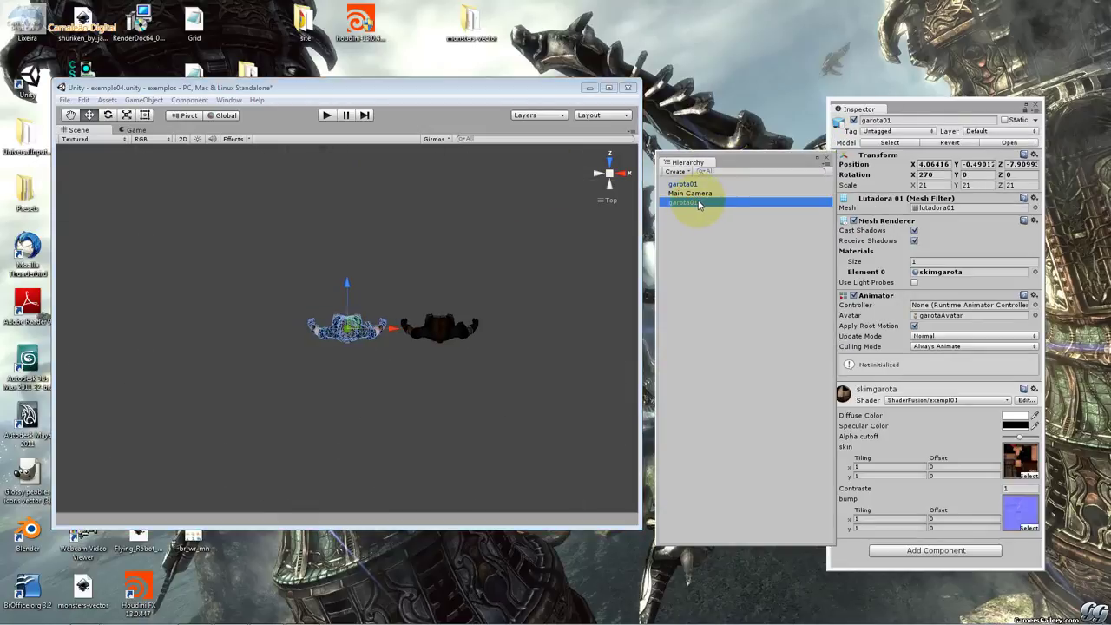
- Rename the second garota01 object to garota02
left_click(702, 203)
key("BackSpace")
type("2")
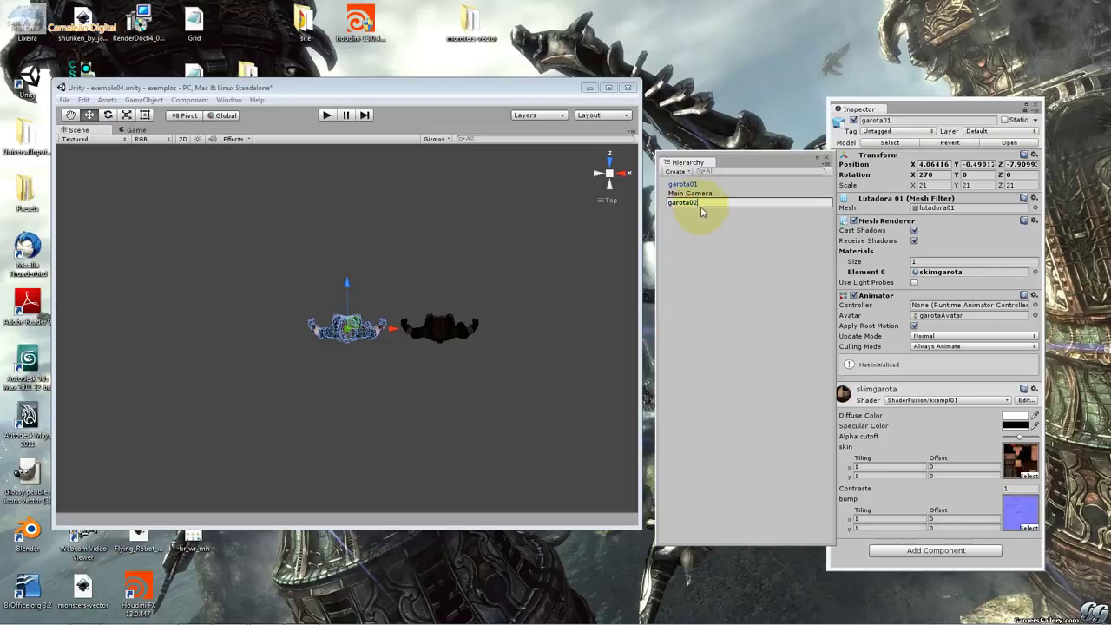
left_click(700, 224)
- View the characters from the front, zoomed and panned onto their heads and torsos
left_click(610, 162)
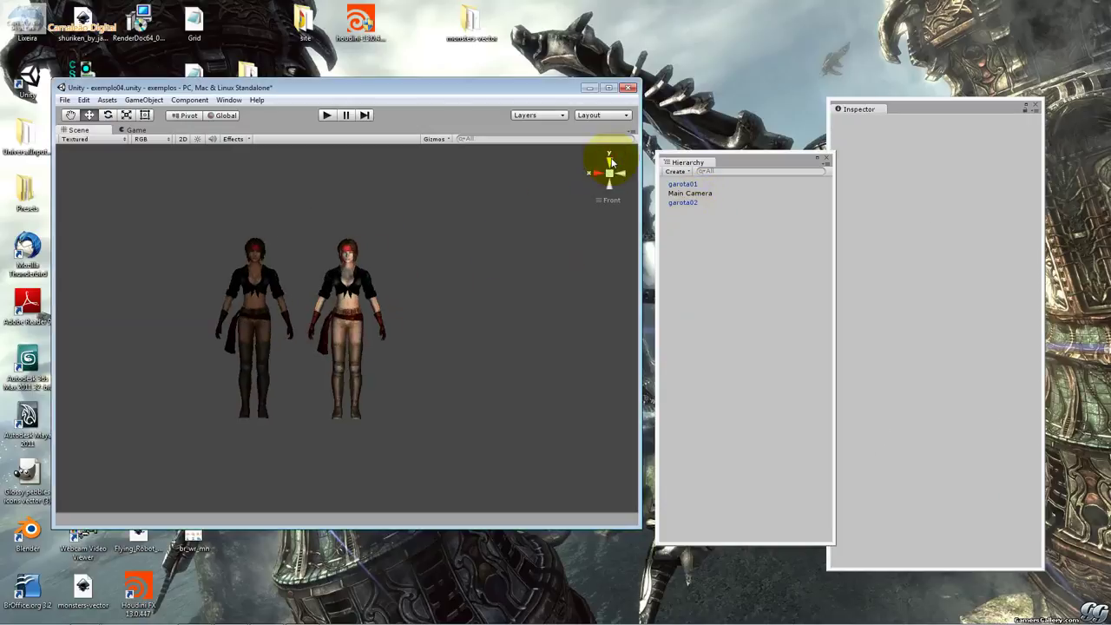
scroll(481, 239, "up", 3)
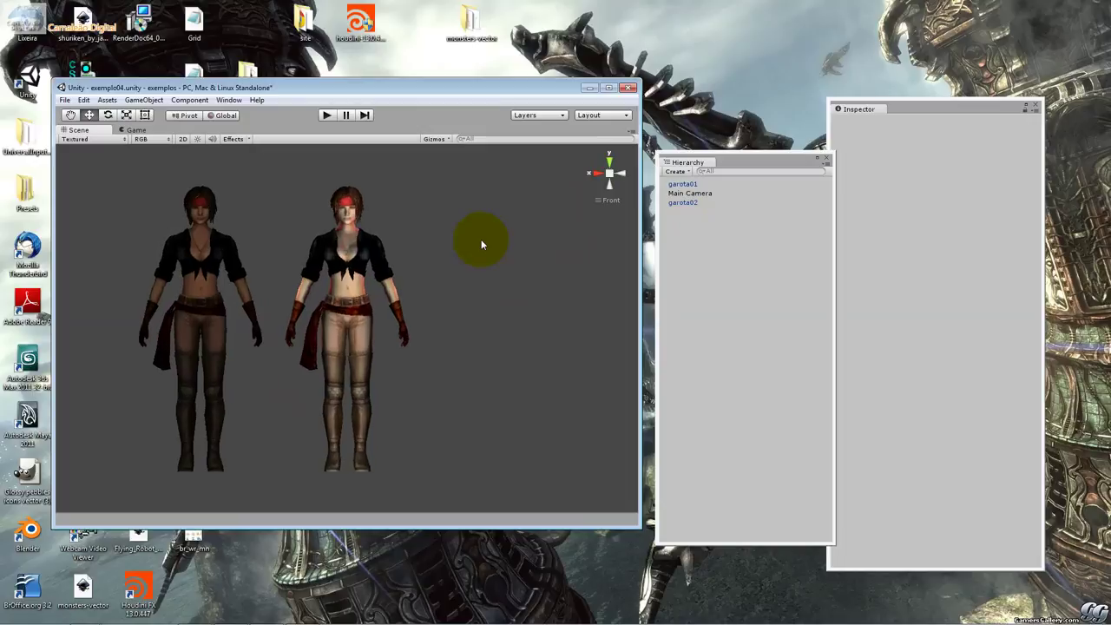
left_click(70, 115)
scroll(333, 247, "up", 1)
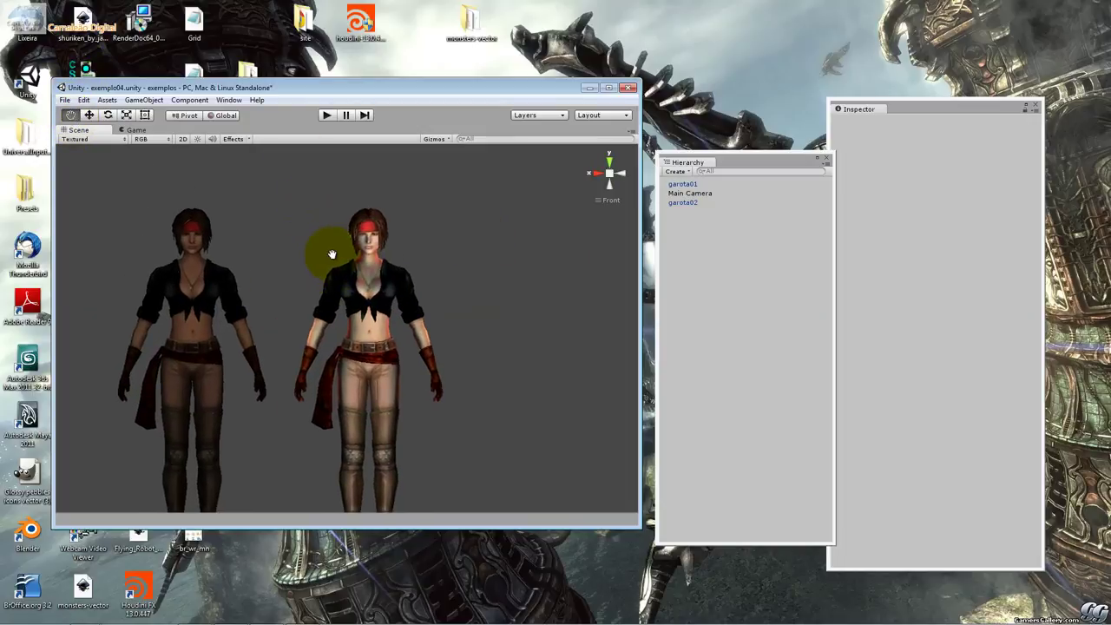
scroll(332, 241, "up", 2)
scroll(332, 242, "up", 2)
scroll(332, 242, "up", 1)
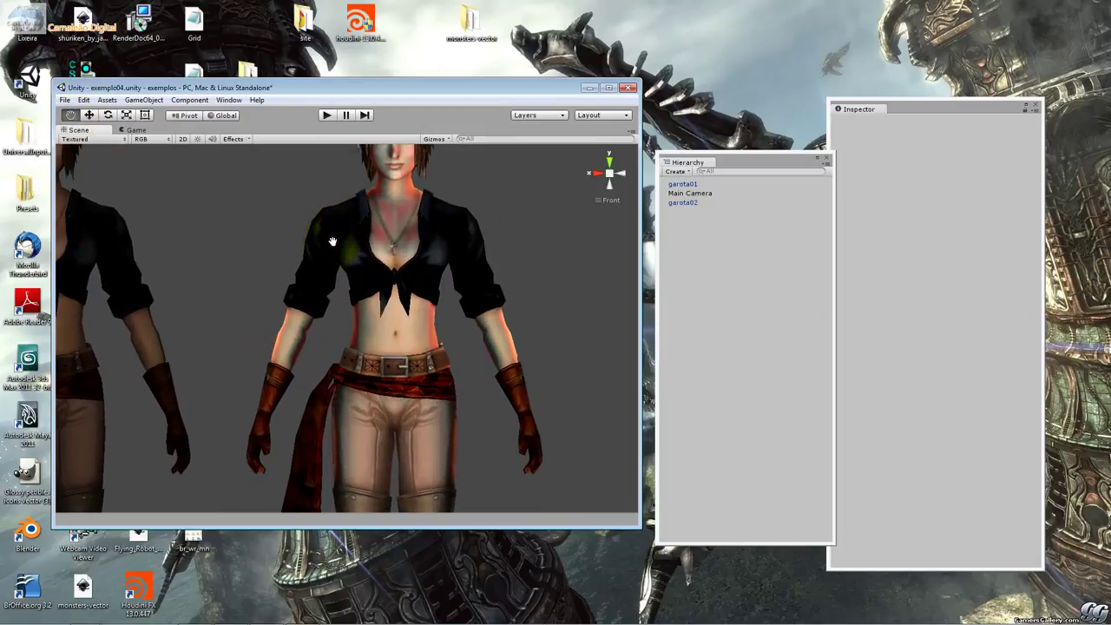
mouse_move(335, 235)
left_mouse_down()
mouse_move(436, 314)
mouse_move(453, 309)
left_mouse_up()
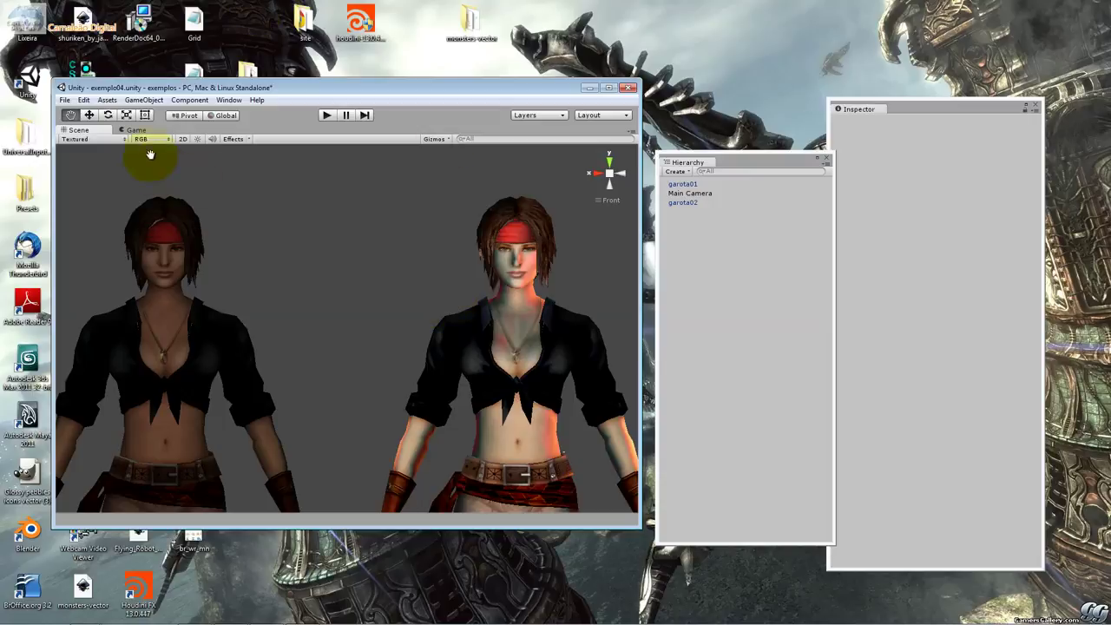
- Add a Directional Light via GameObject > Light and set the Scene view to Wireframe
left_click(107, 100)
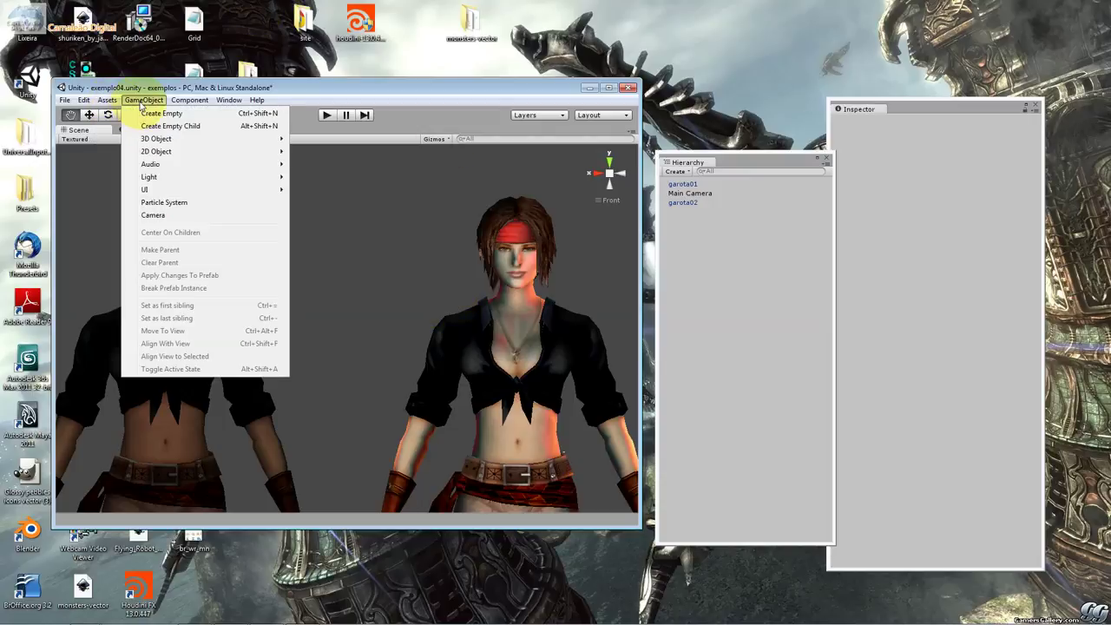
mouse_move(156, 151)
mouse_move(179, 178)
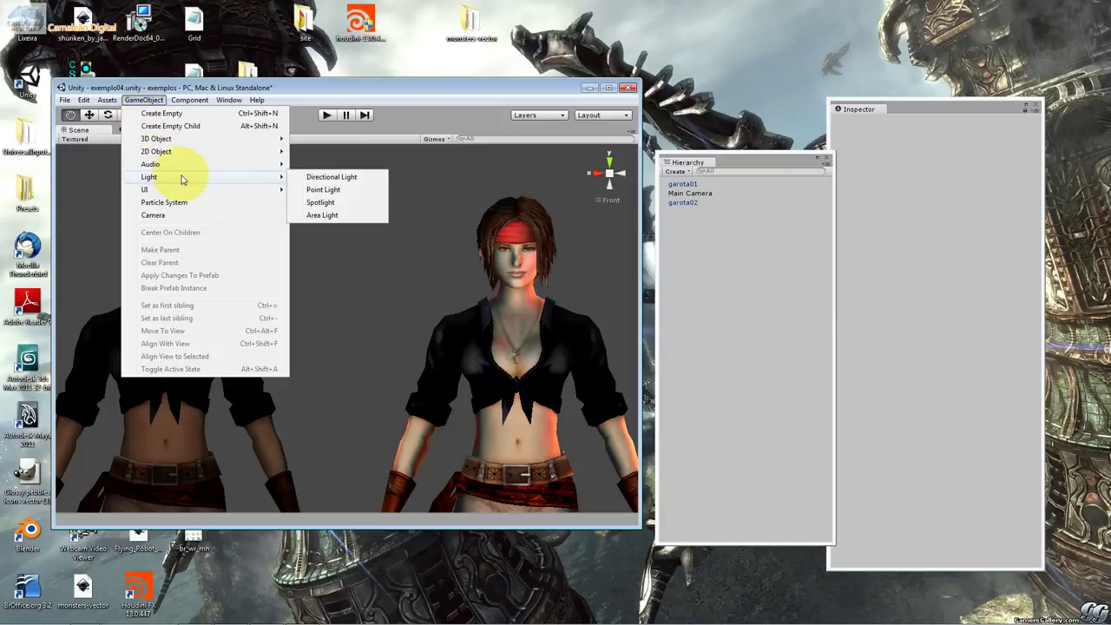
left_click(361, 179)
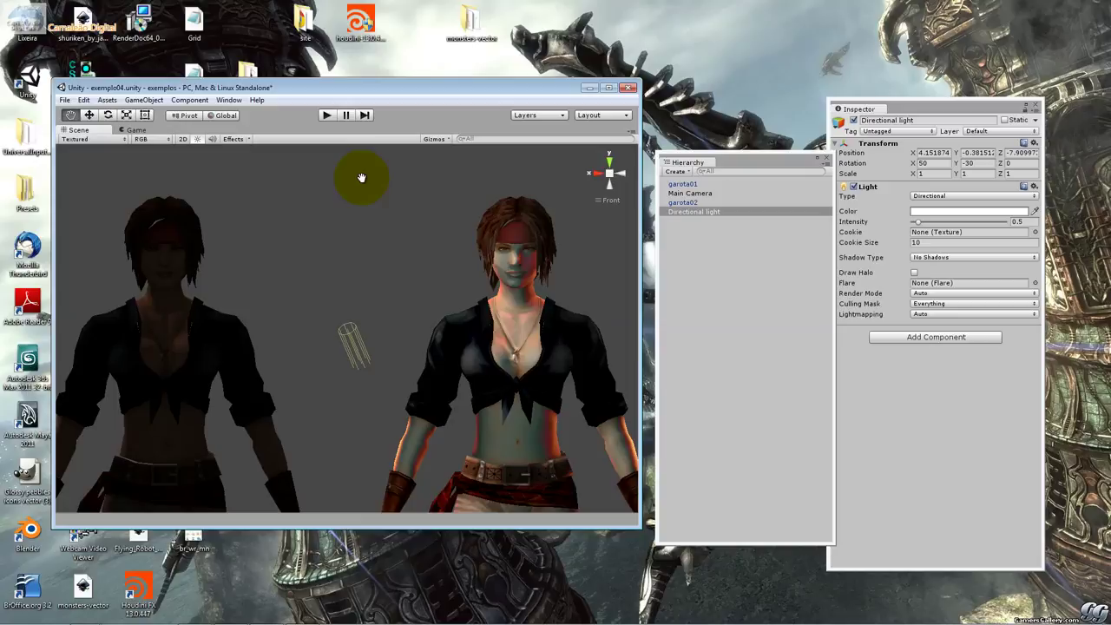
left_click(81, 140)
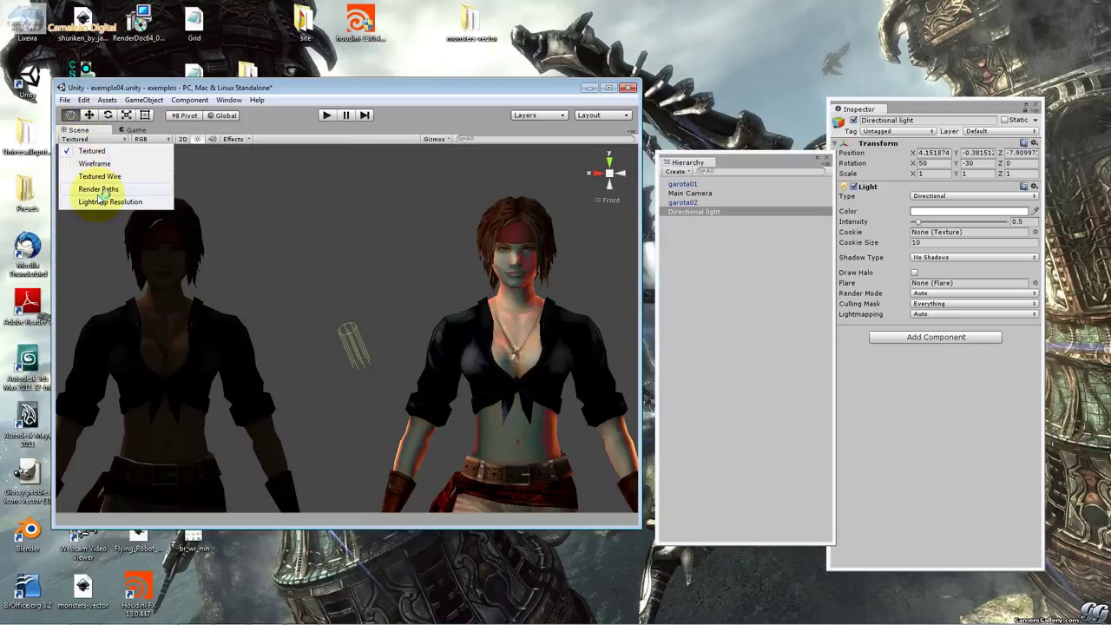
left_click(96, 164)
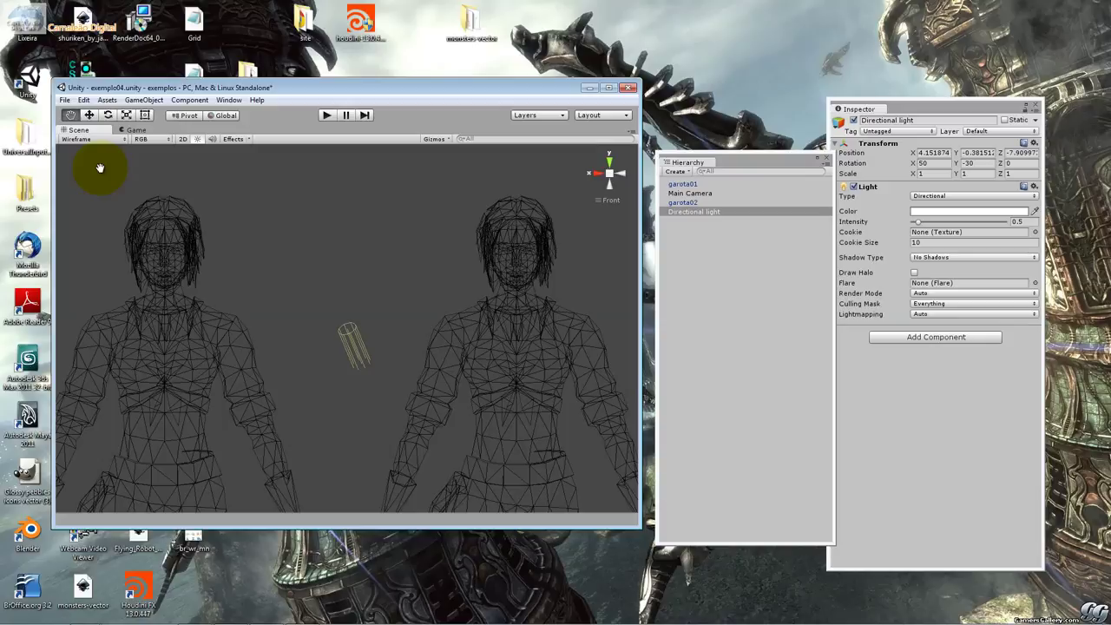
- Delete the Directional light from the scene
key("Delete")
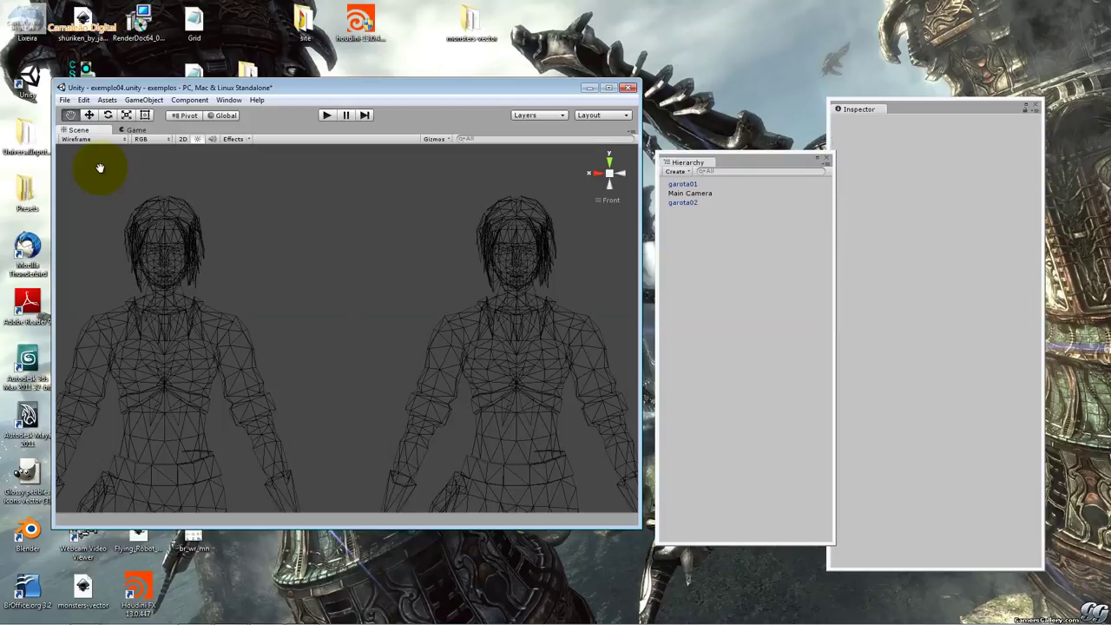
- Compare the Game and Scene views, then set the Scene draw mode back to Textured
left_click(123, 130)
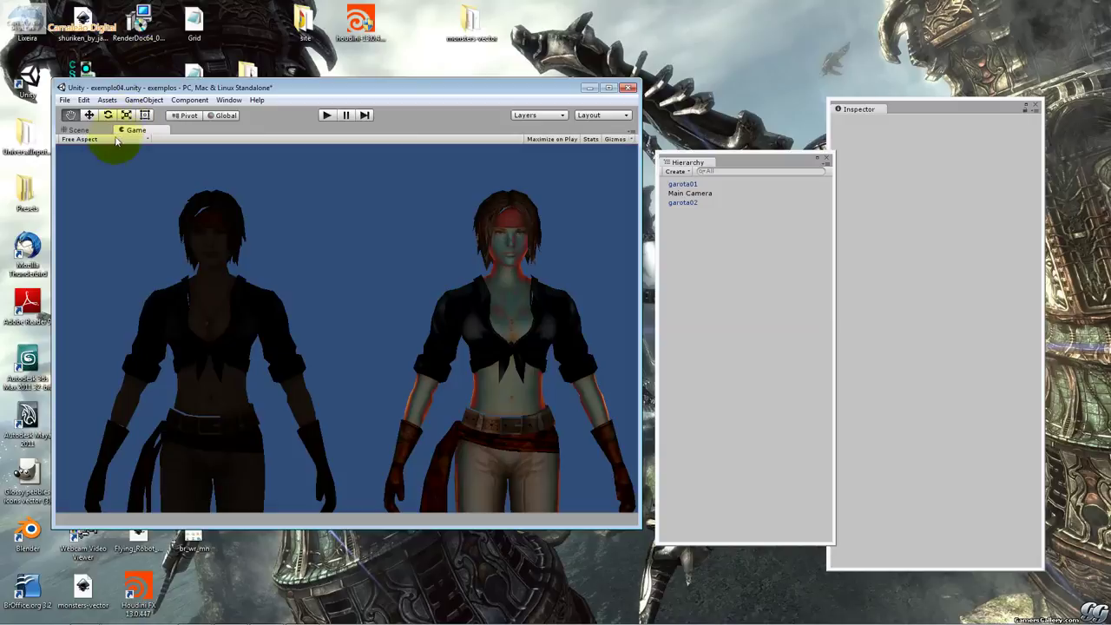
left_click(80, 130)
left_click(139, 130)
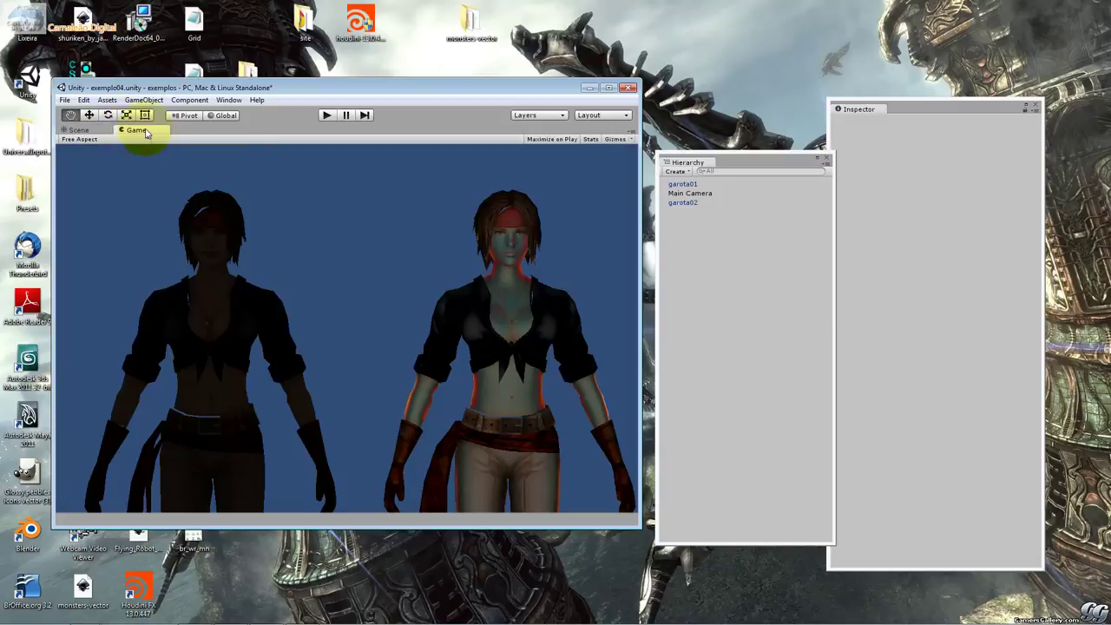
left_click(80, 130)
left_click(96, 139)
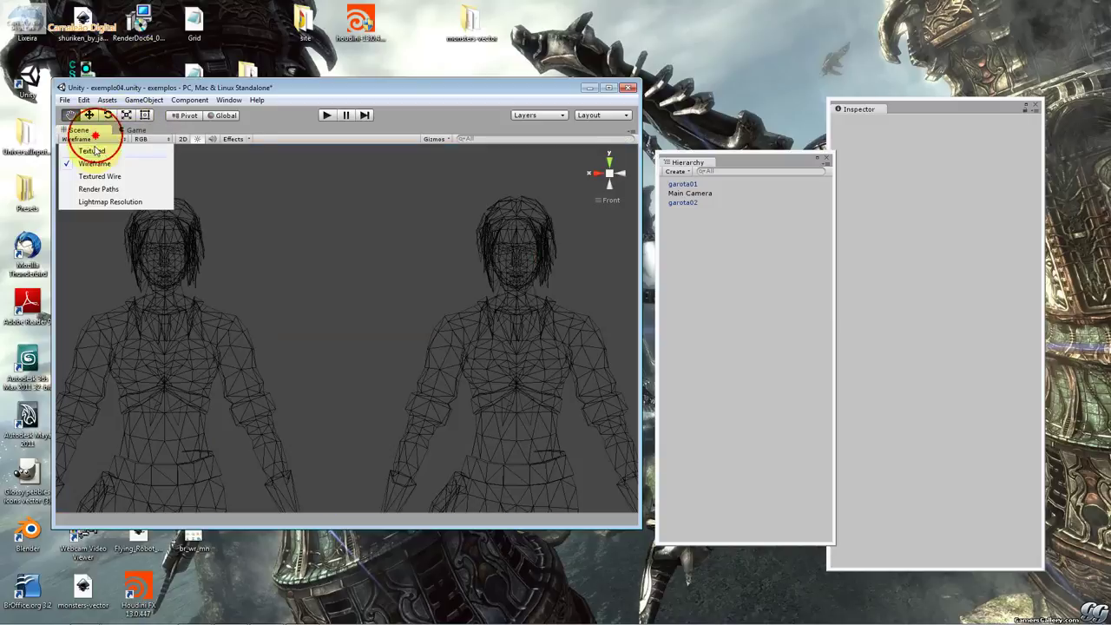
left_click(97, 149)
- Switch back to the Unity window and open, then dismiss, the Window menu
key("alt+Tab")
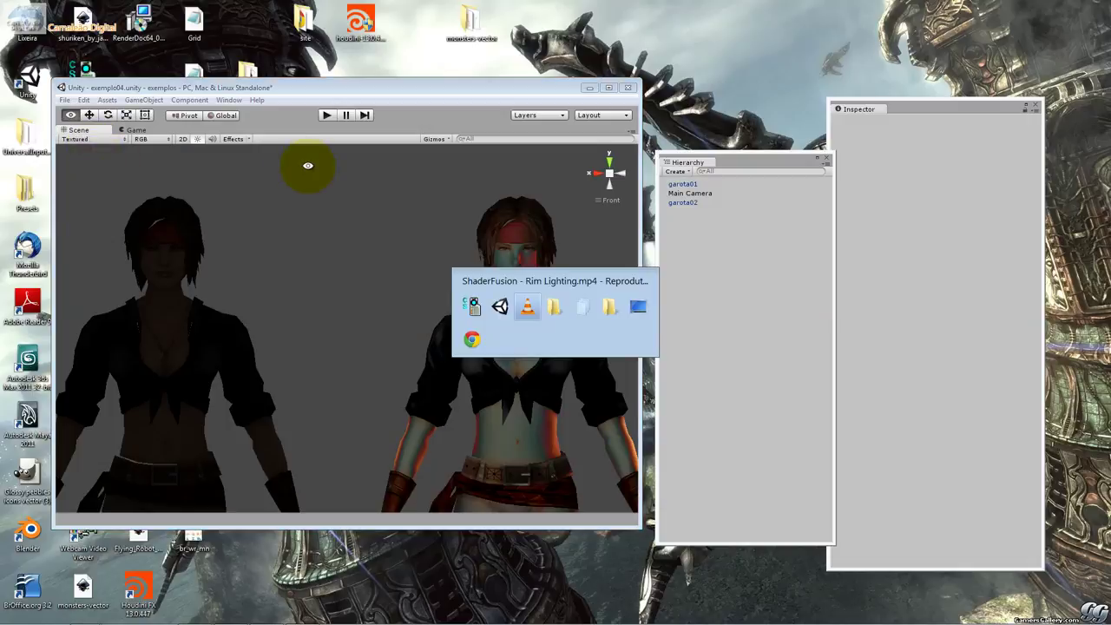
key("Tab")
key("Tab")
key("Tab")
key("Tab")
key("Tab")
key("Tab")
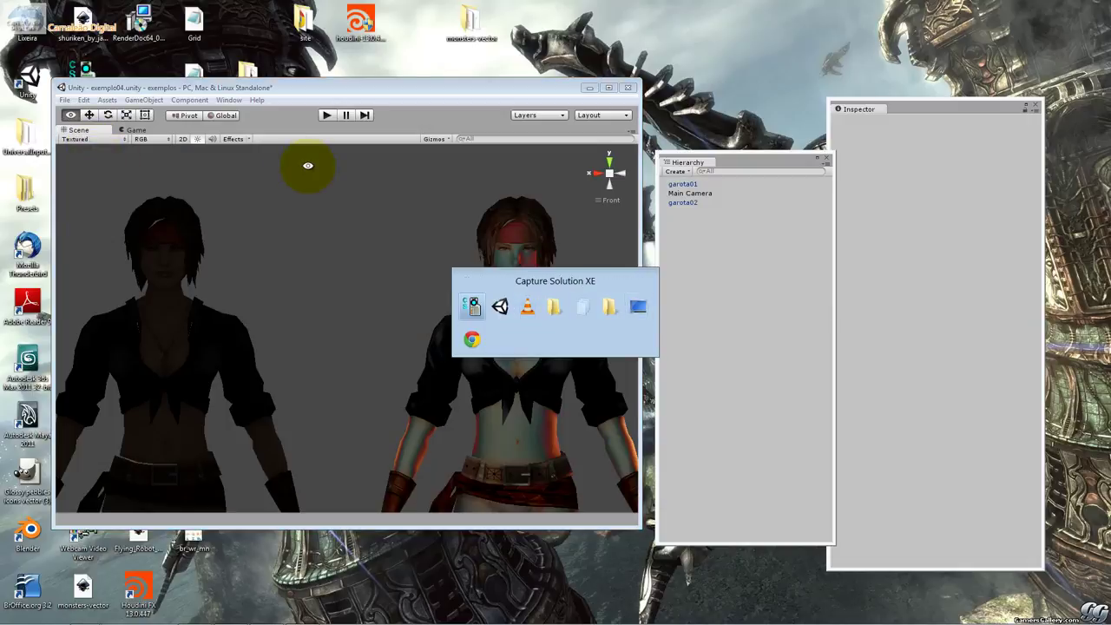
key("Tab")
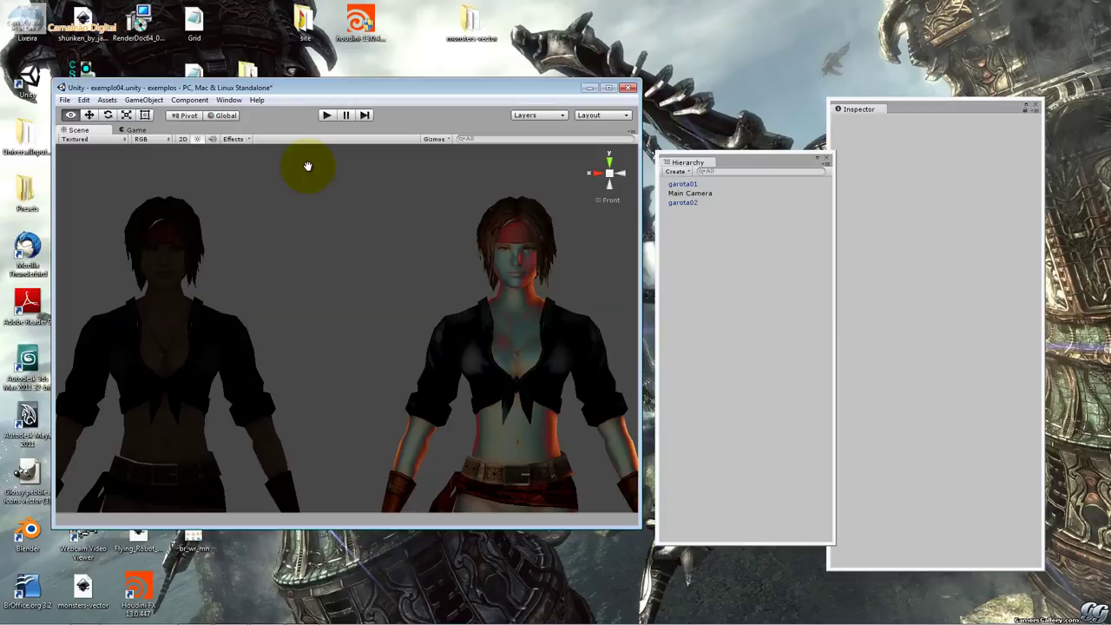
left_click(229, 100)
left_click(244, 161)
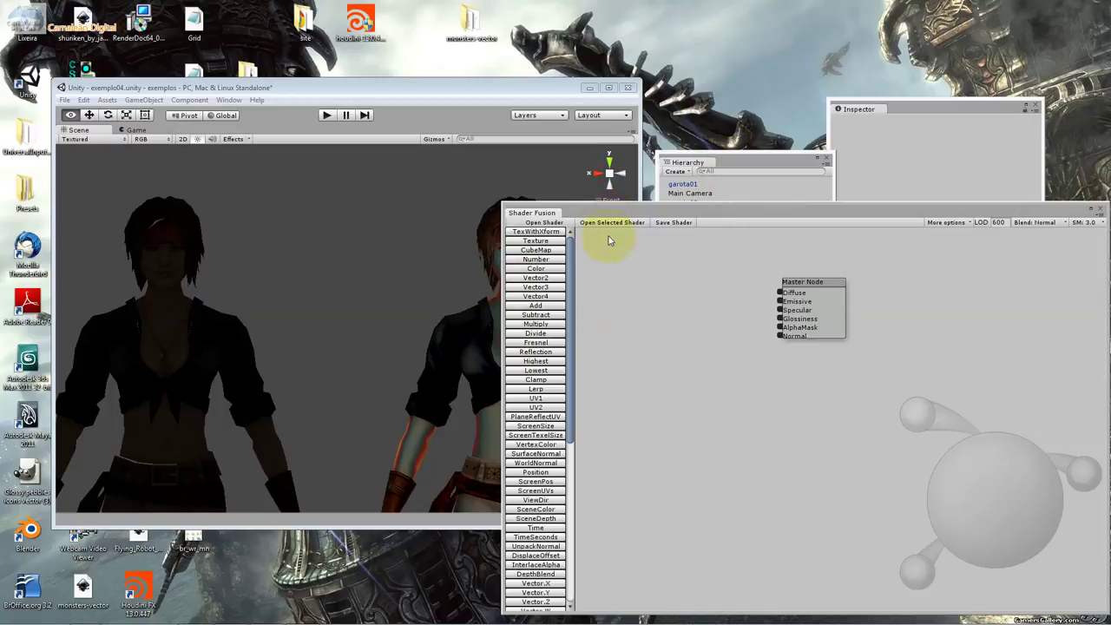
- Bring up the Project browser and look through the ShaderFusion, ExampleShaders and atmosferas folders
left_click(229, 99)
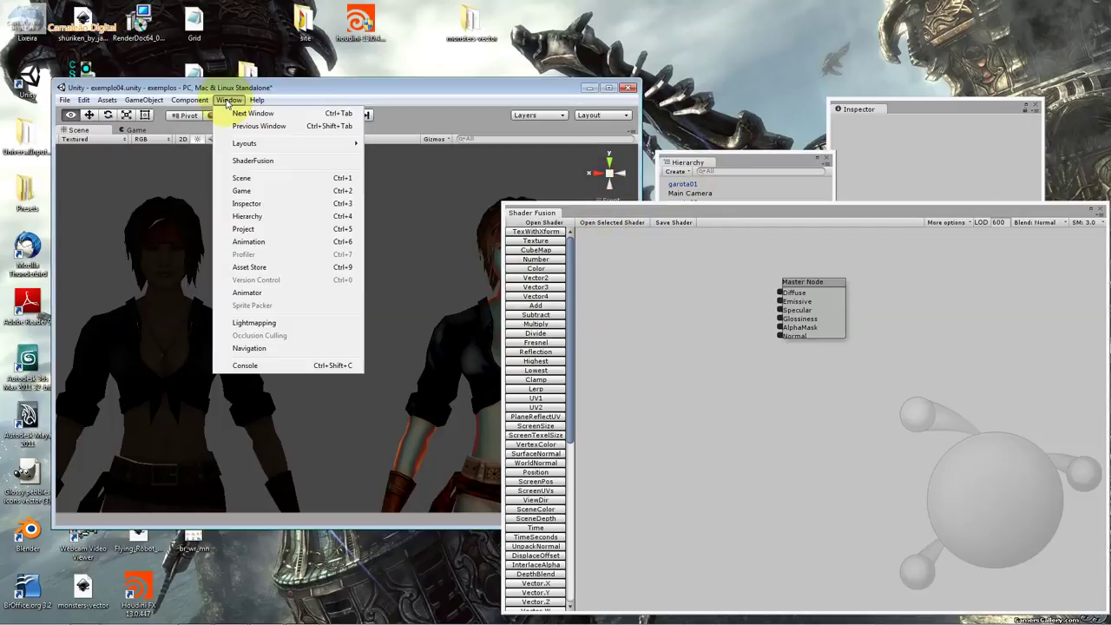
left_click(284, 226)
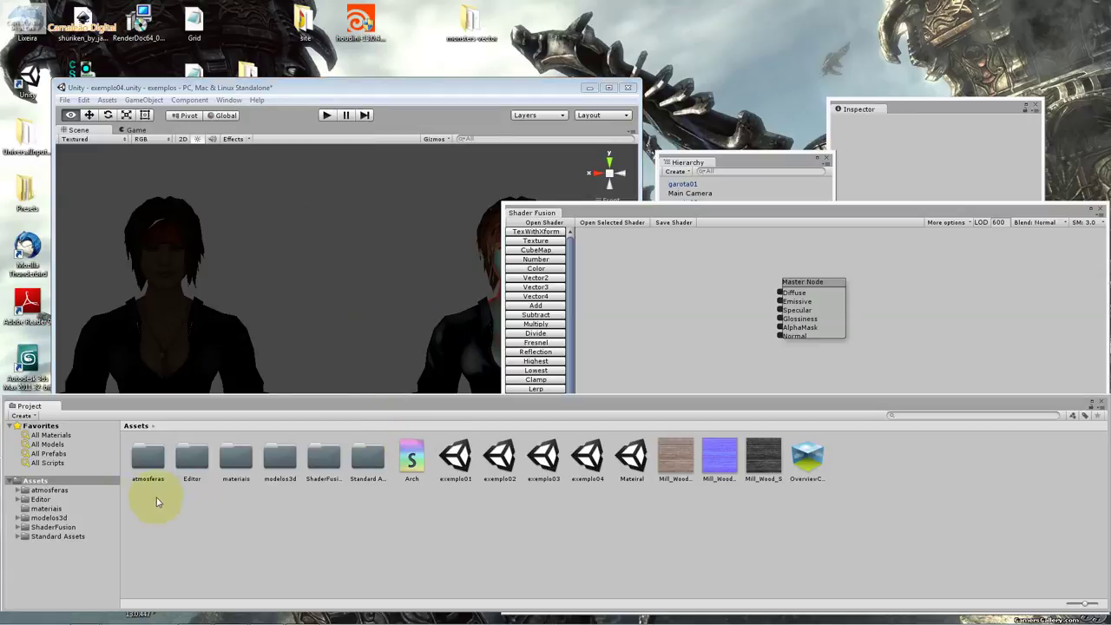
left_click(64, 528)
left_click(279, 458)
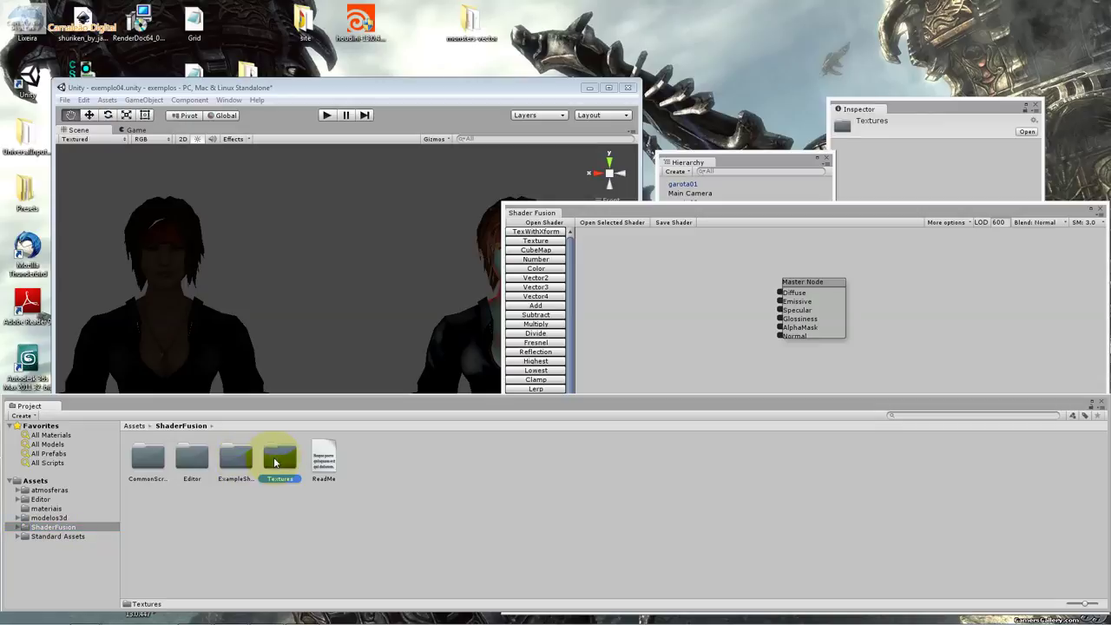
double_click(236, 457)
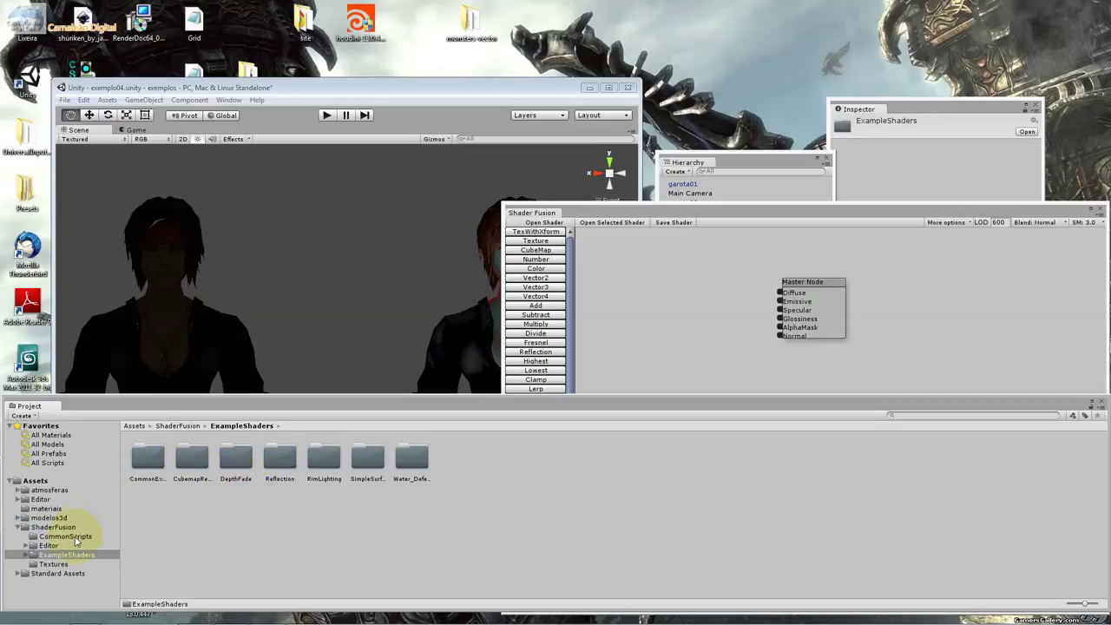
left_click(38, 500)
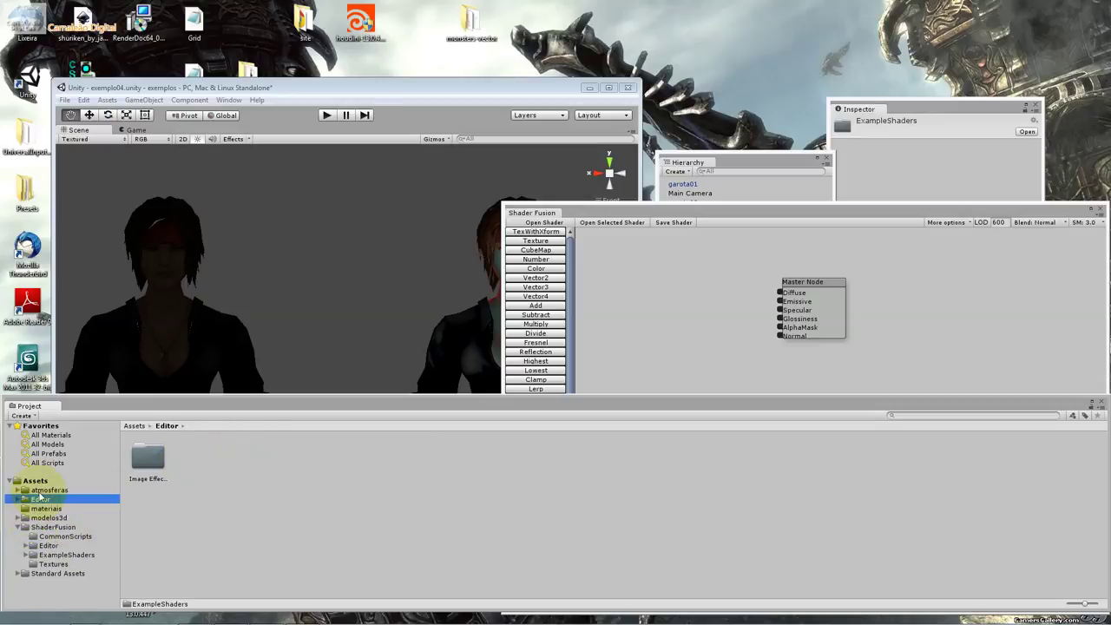
left_click(41, 490)
- Expand Standard Assets > ShaderFusion > ExampleShaders, open materiais and select the exempl01 shader
left_click(59, 574)
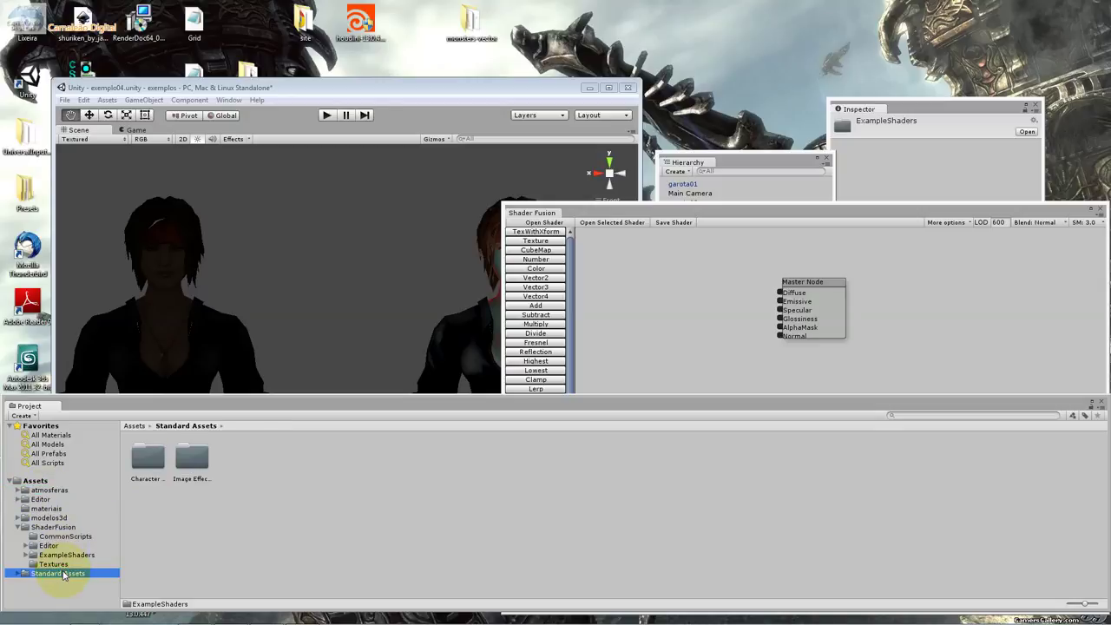
left_click(61, 565)
left_click(59, 555)
left_click(33, 555)
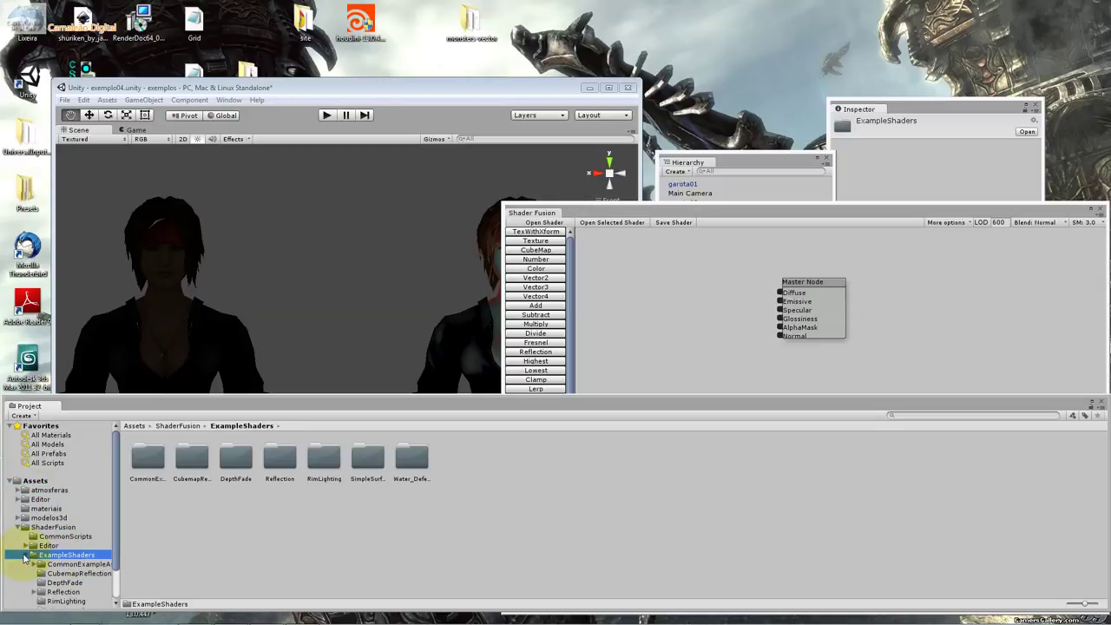
left_click(46, 508)
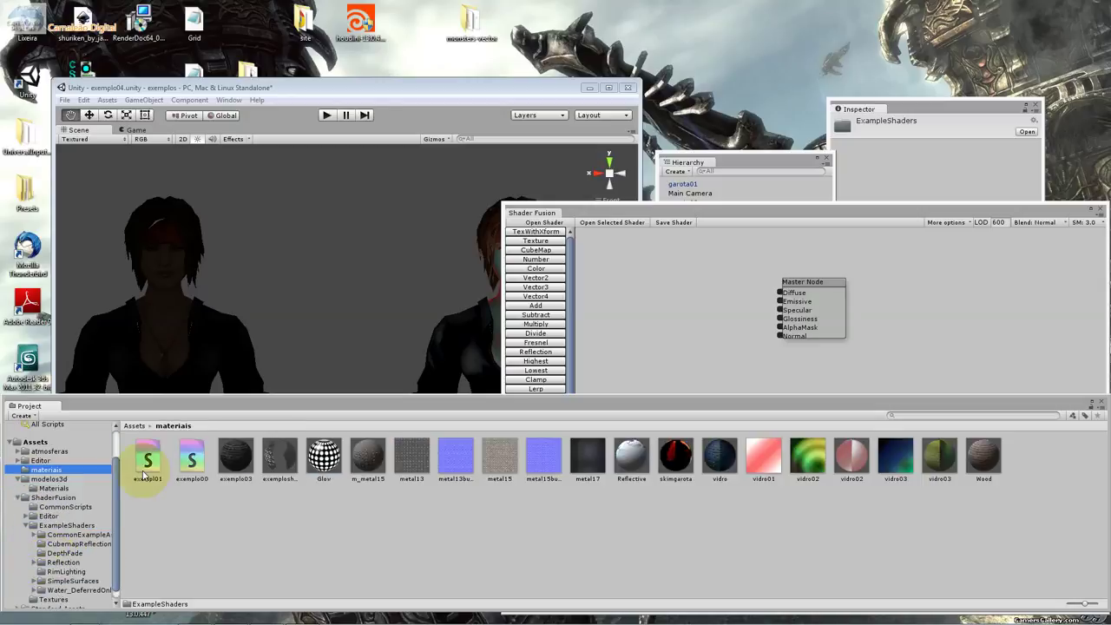
left_click(144, 473)
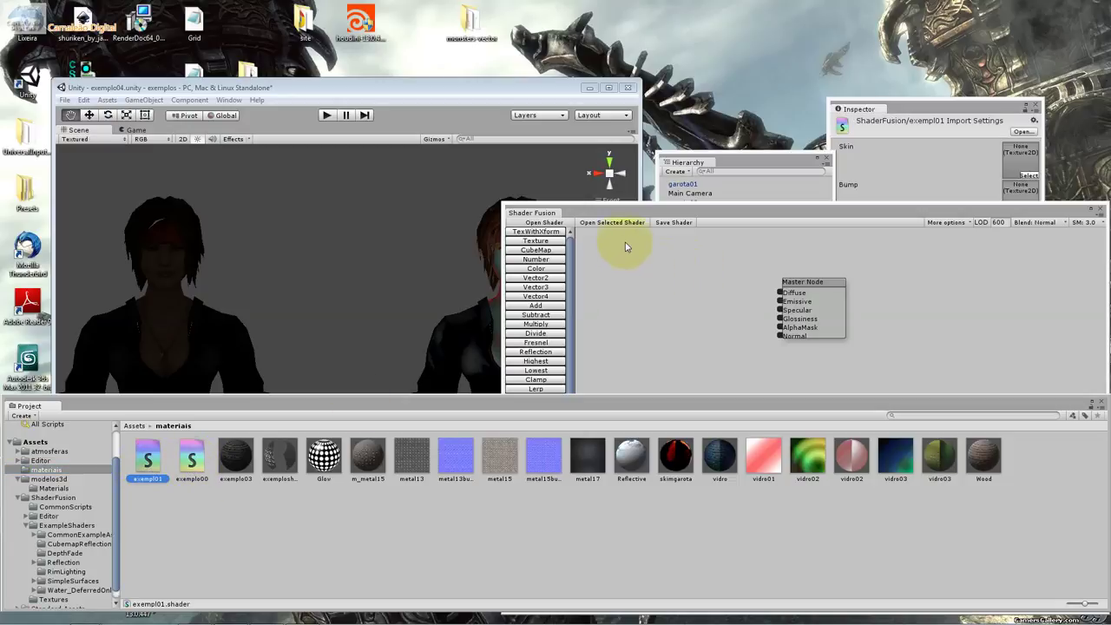
- Load the exempl01 shader into the Shader Fusion node editor and review its graph
left_click(638, 224)
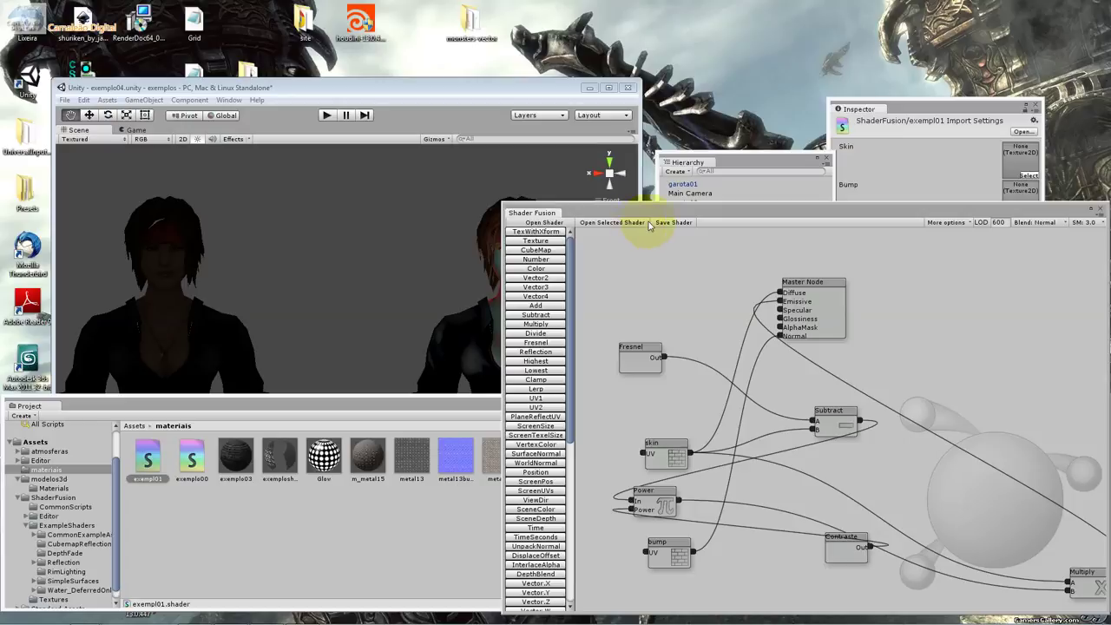
mouse_move(649, 224)
left_mouse_down()
mouse_move(511, 105)
mouse_move(592, 164)
left_mouse_up()
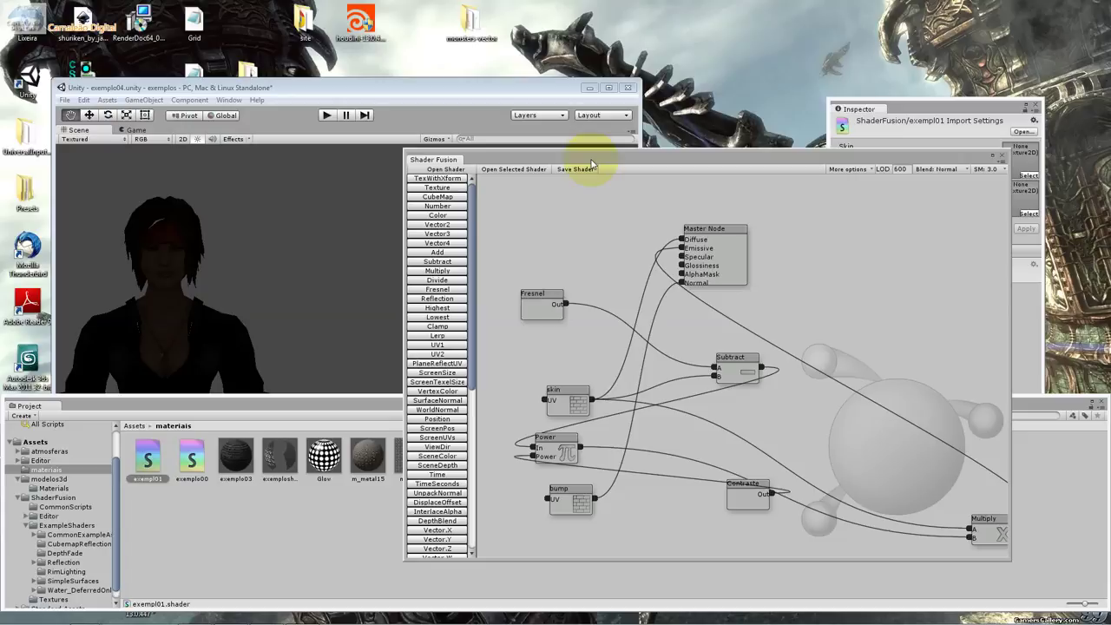
left_click(282, 407)
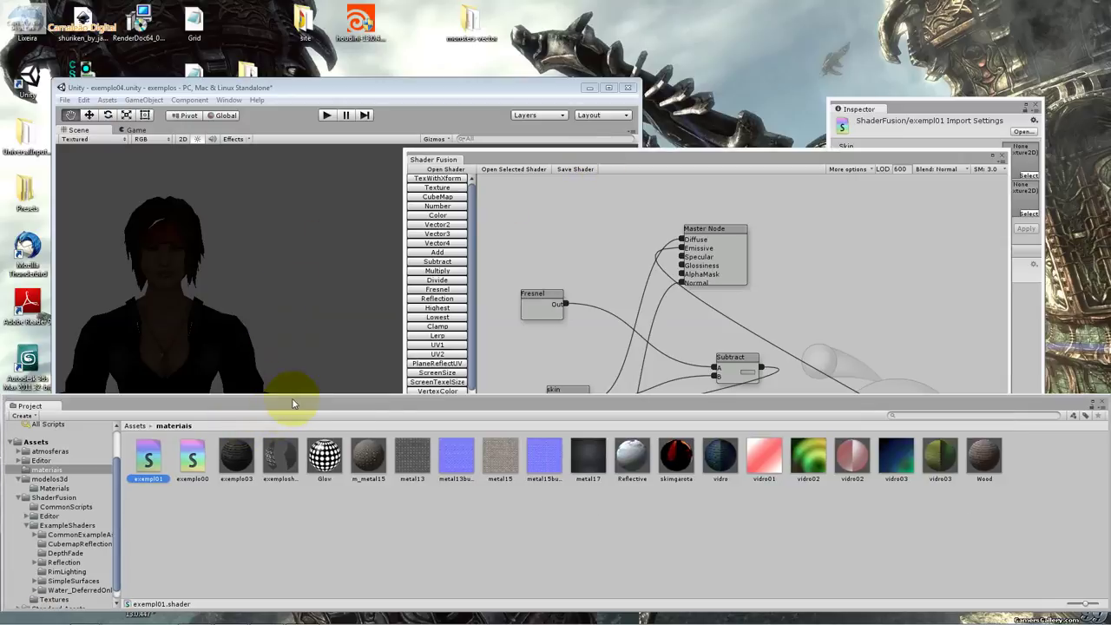
- Select the skimgarota material and enlarge its Inspector to show Contraste (1) and bump
left_click(676, 455)
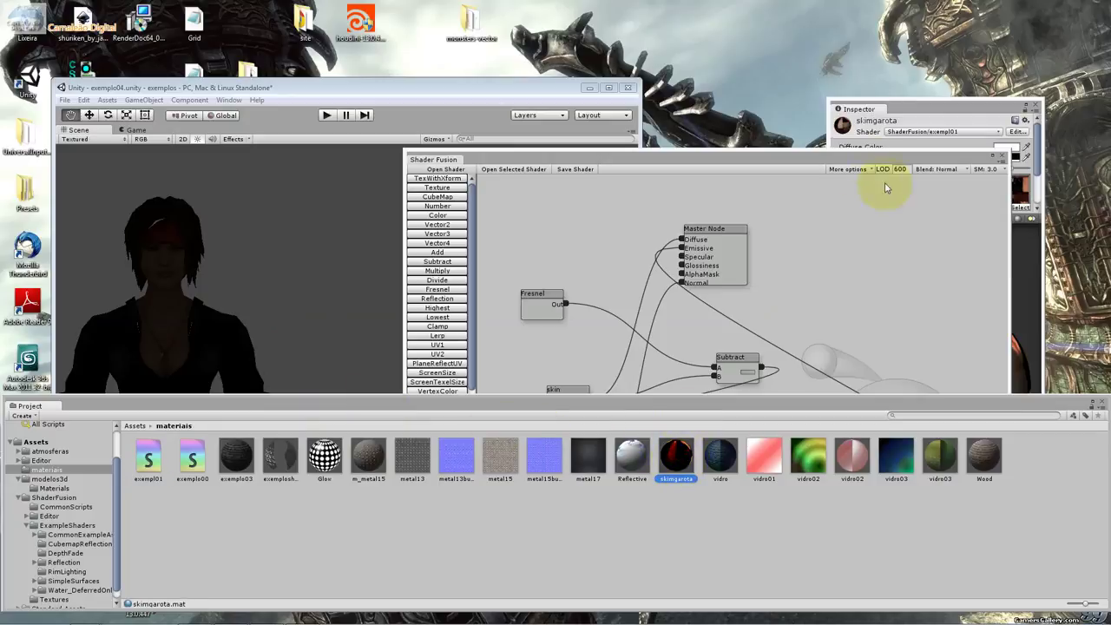
left_click_drag(859, 156, 538, 151)
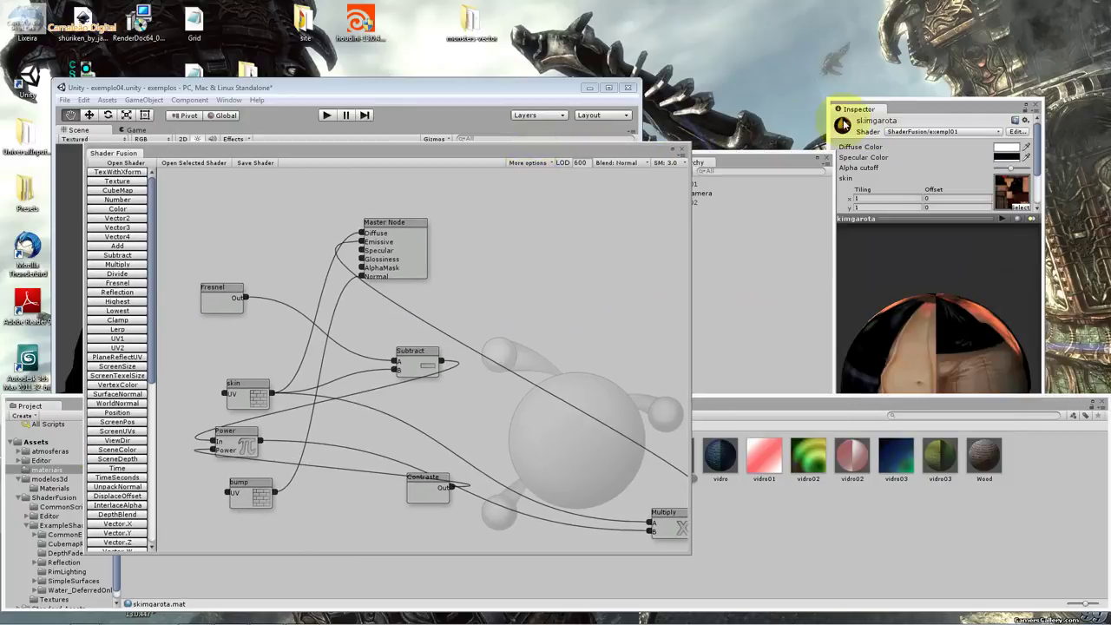
left_click(842, 124)
left_click_drag(868, 109, 842, 98)
mouse_move(946, 365)
left_mouse_down()
mouse_move(883, 345)
mouse_move(897, 350)
left_mouse_up()
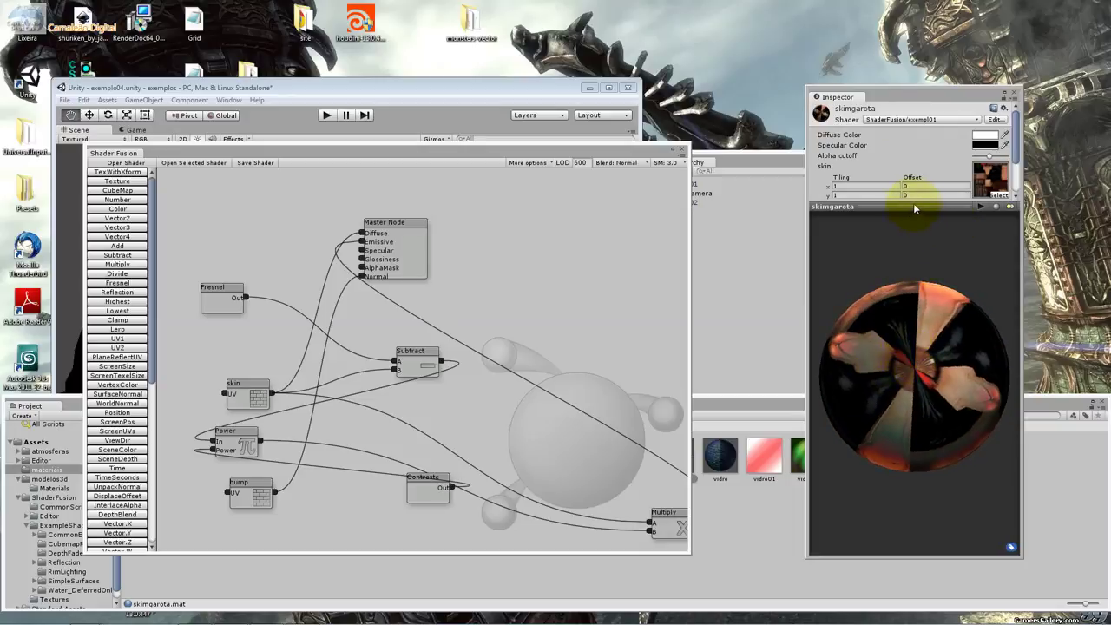
left_click_drag(913, 206, 912, 276)
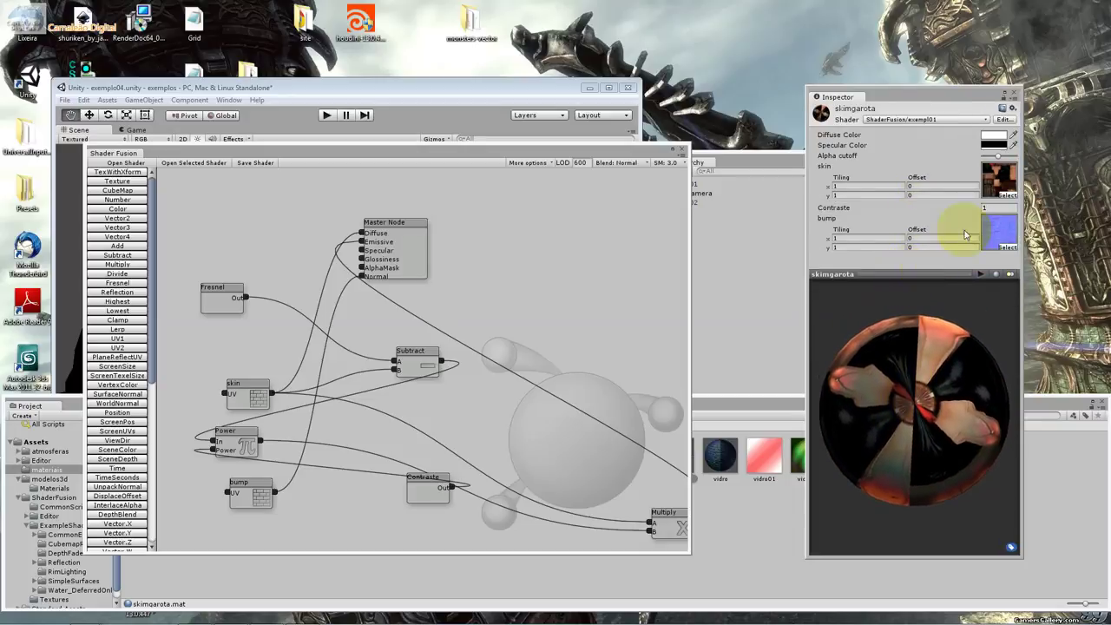
left_click(988, 208)
left_click(680, 152)
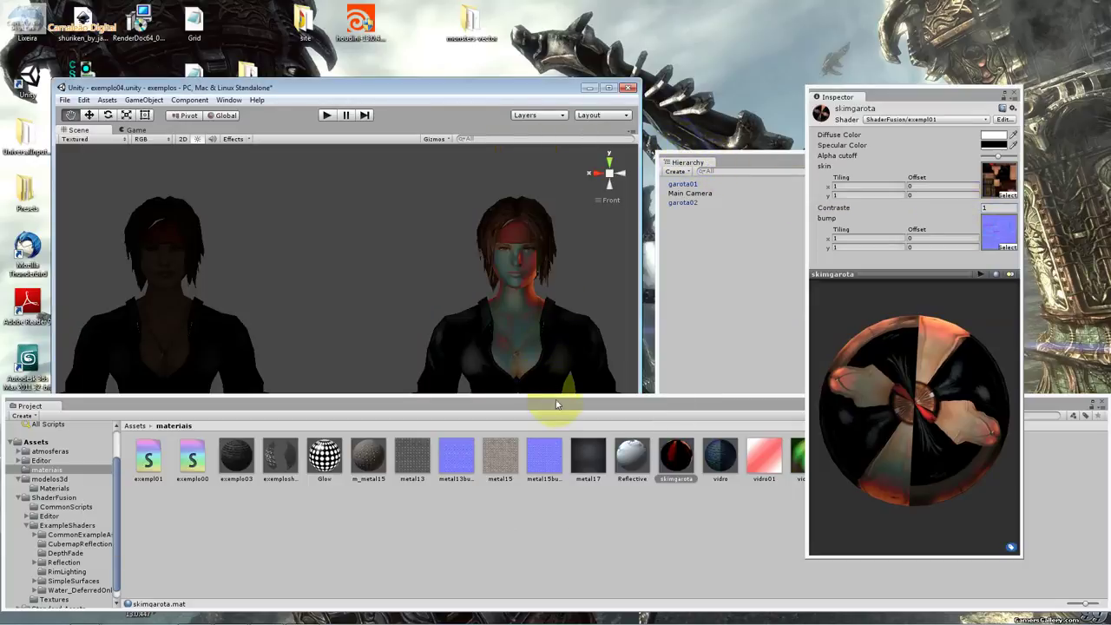
- Scrub the skimgarota material's Contraste from 1 down to -0.03, checking the character in Game view
left_click_drag(558, 397, 549, 445)
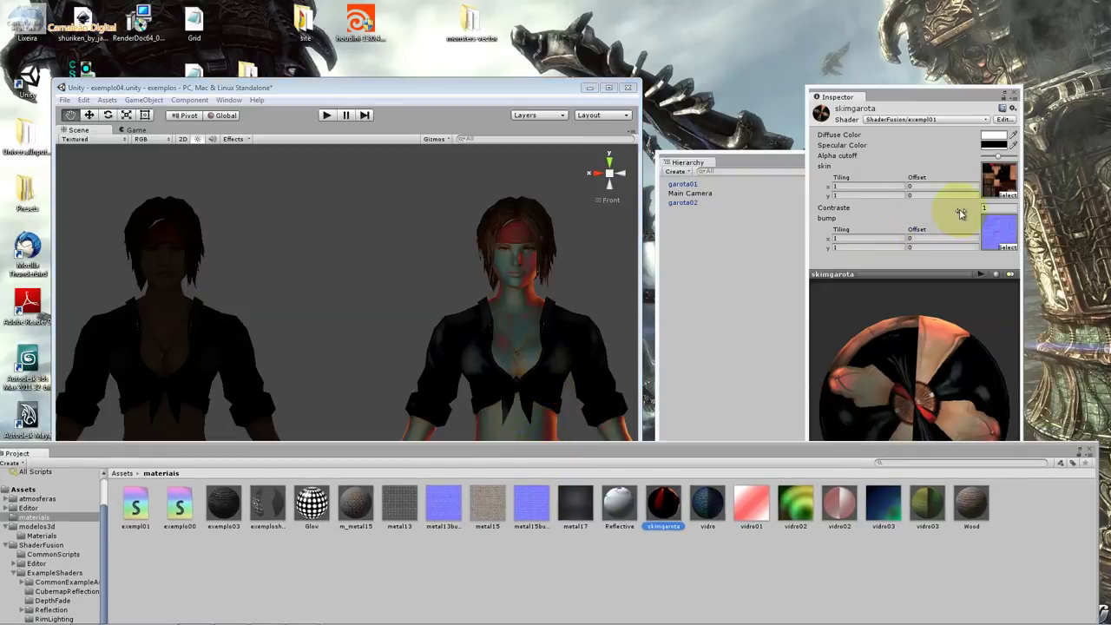
mouse_move(955, 211)
left_mouse_down()
mouse_move(965, 213)
mouse_move(470, 248)
mouse_move(952, 235)
mouse_move(937, 234)
left_mouse_up()
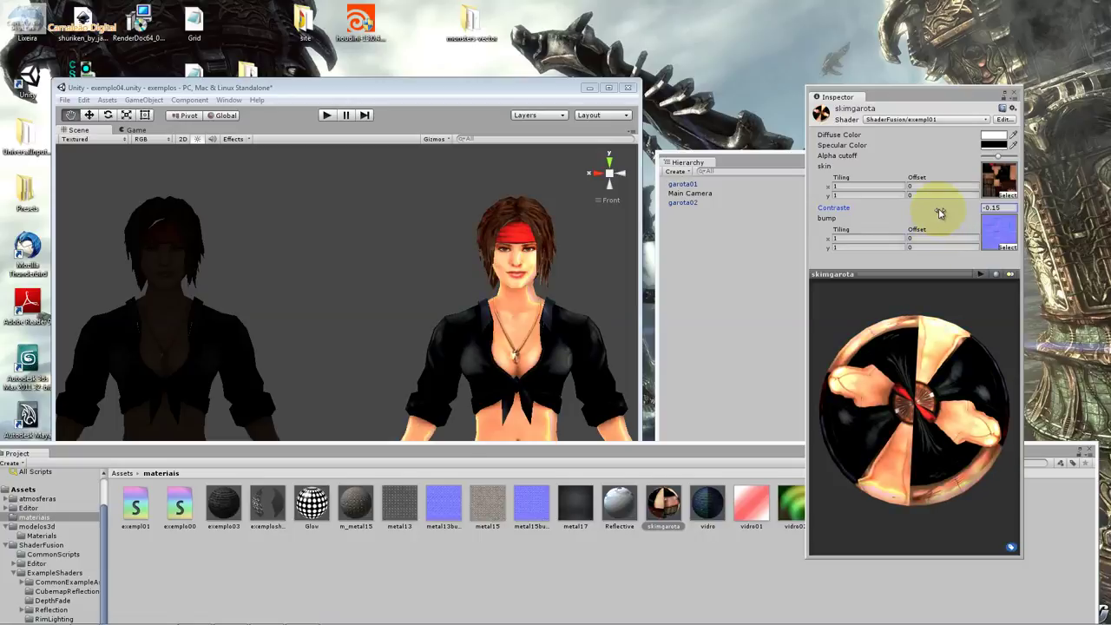
left_click_drag(939, 223, 945, 213)
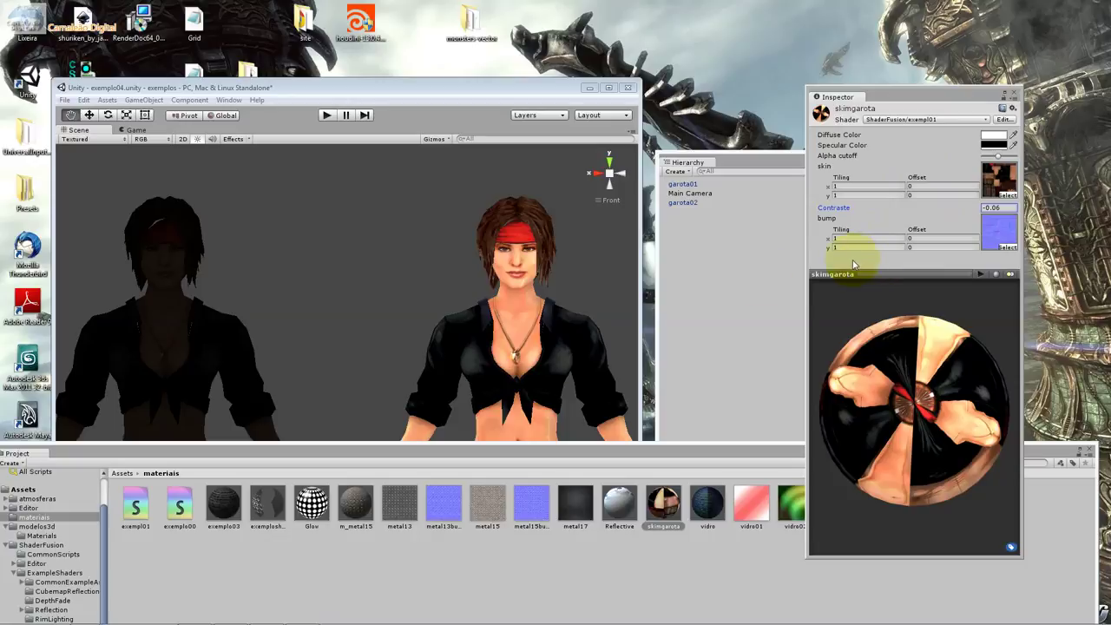
left_click_drag(527, 87, 577, 38)
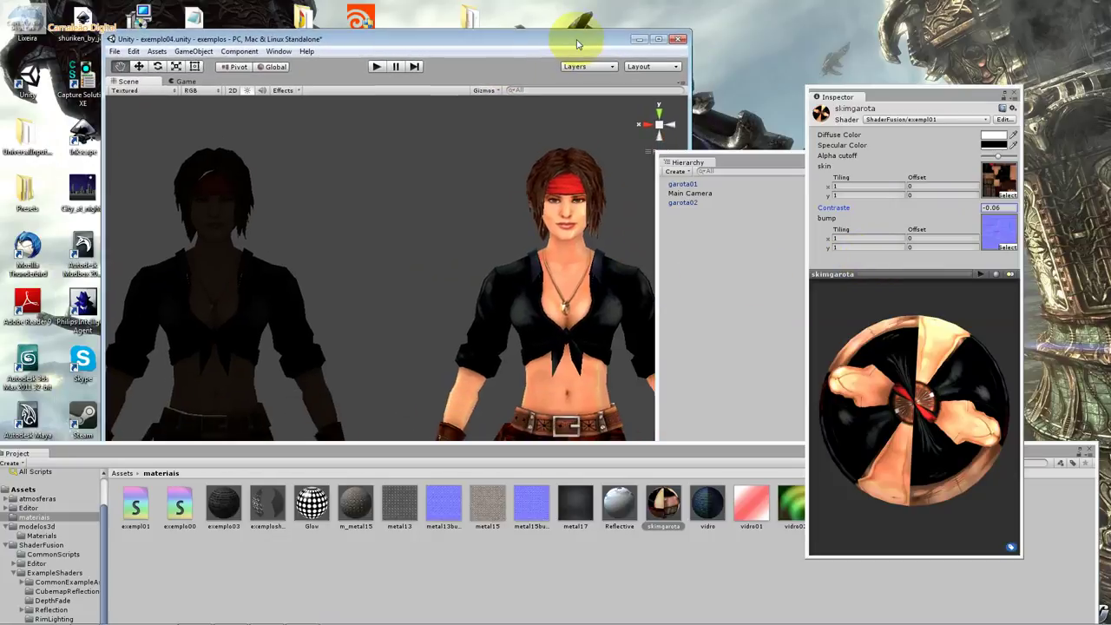
left_click_drag(950, 207, 956, 210)
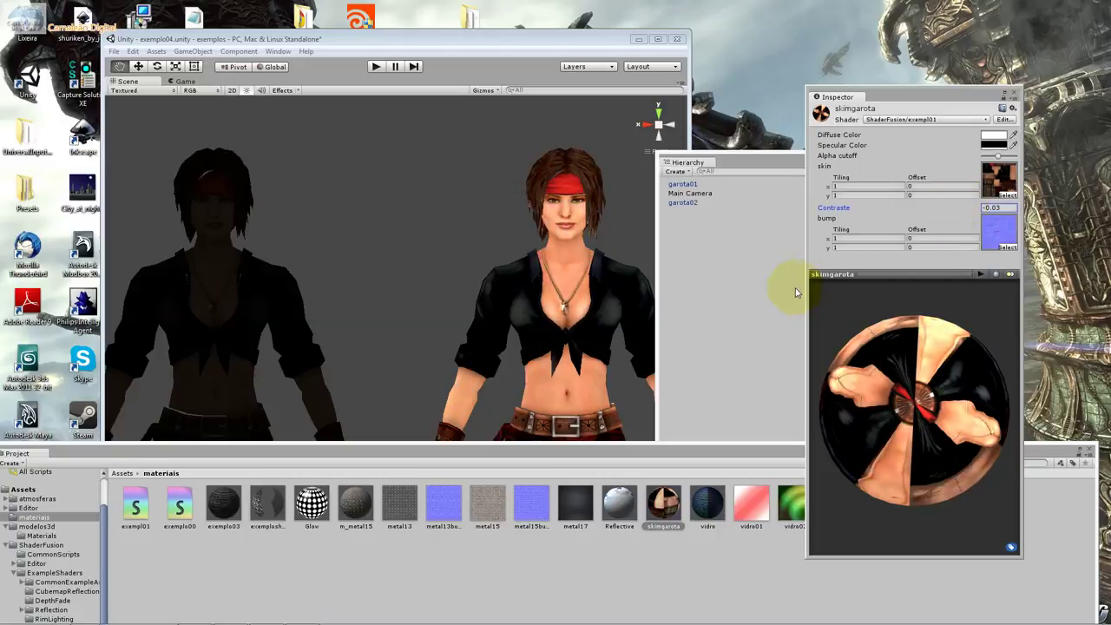
left_click(183, 81)
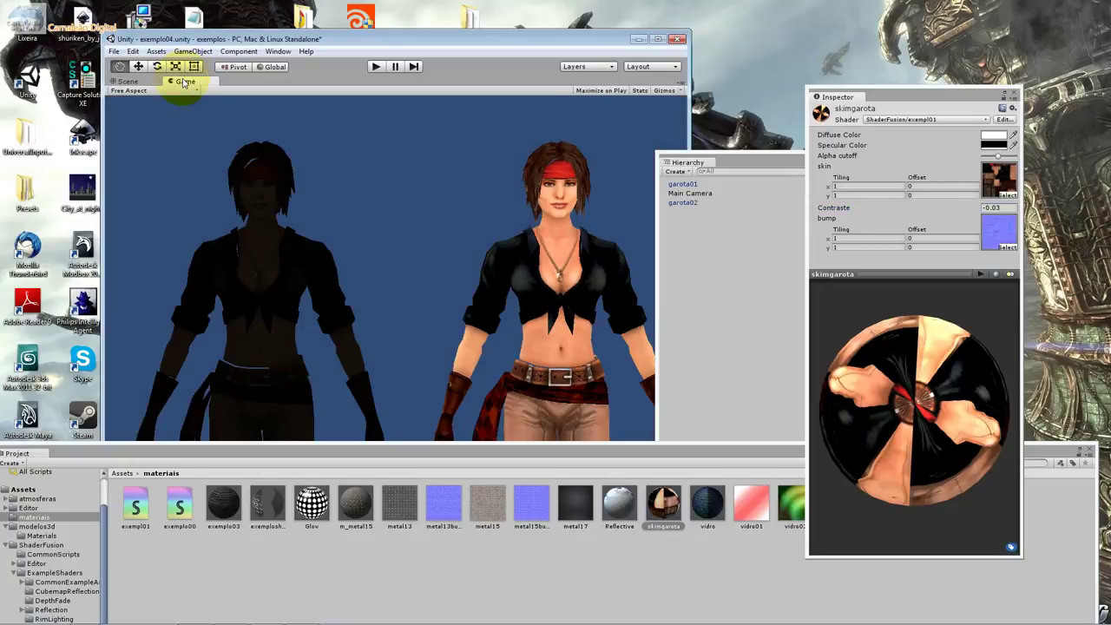
left_click(149, 81)
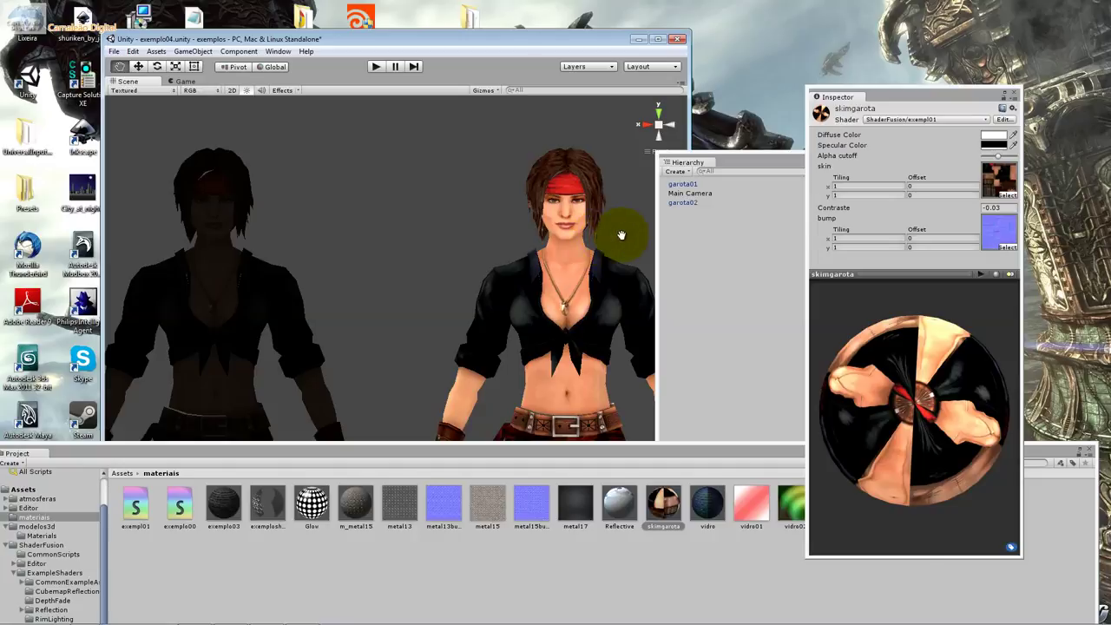
- Reopen the Shader Fusion node editor, move it right of the scene, and scroll its node list
left_click(278, 52)
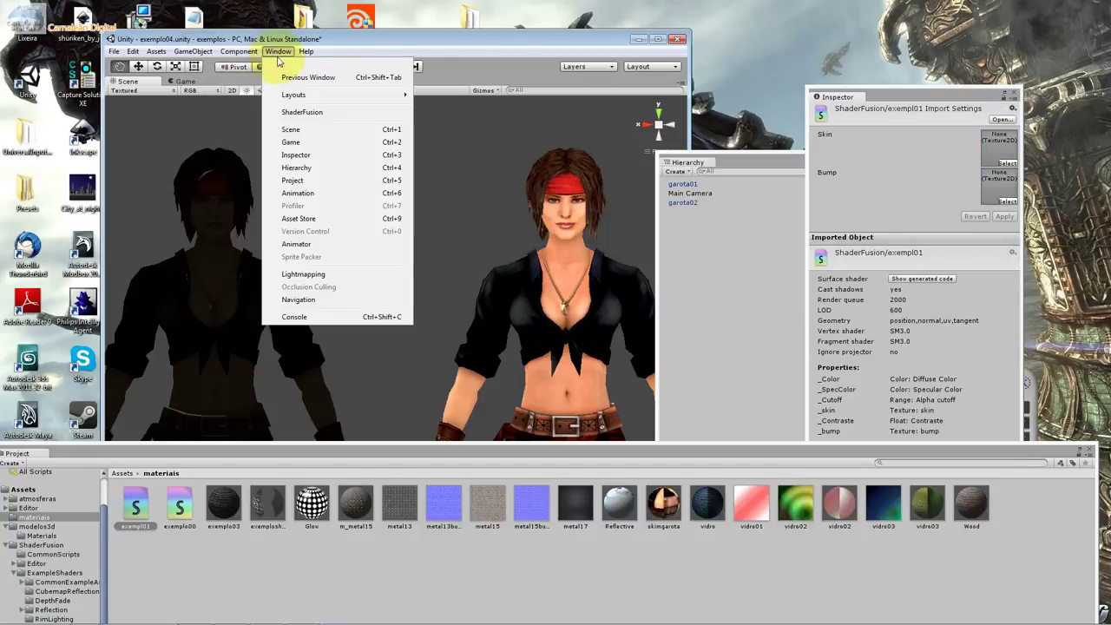
left_click(303, 114)
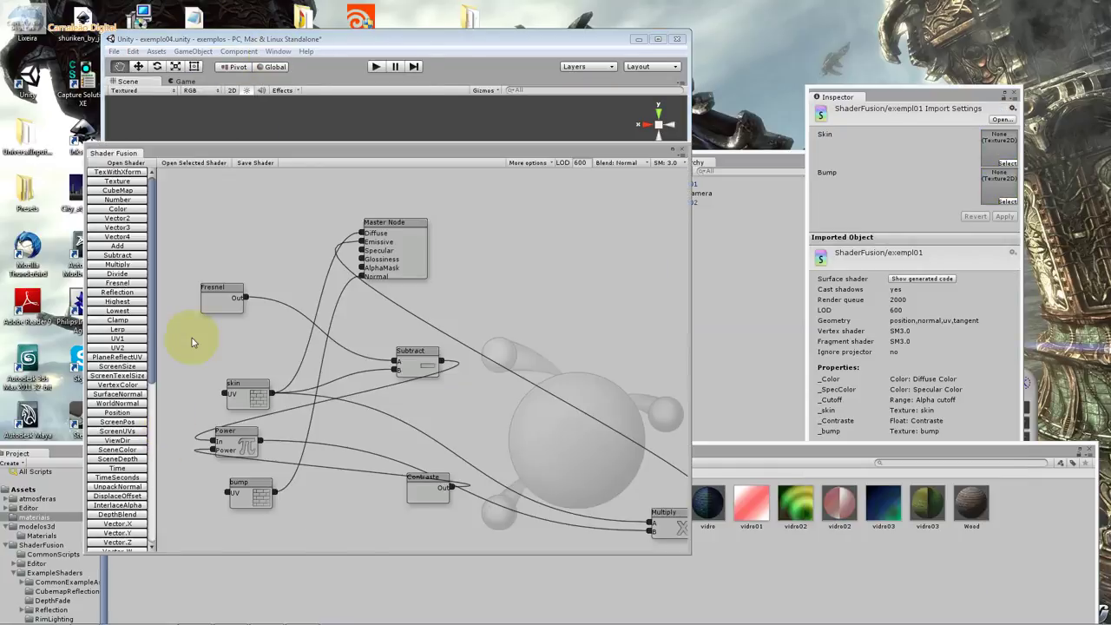
left_click_drag(342, 147, 553, 117)
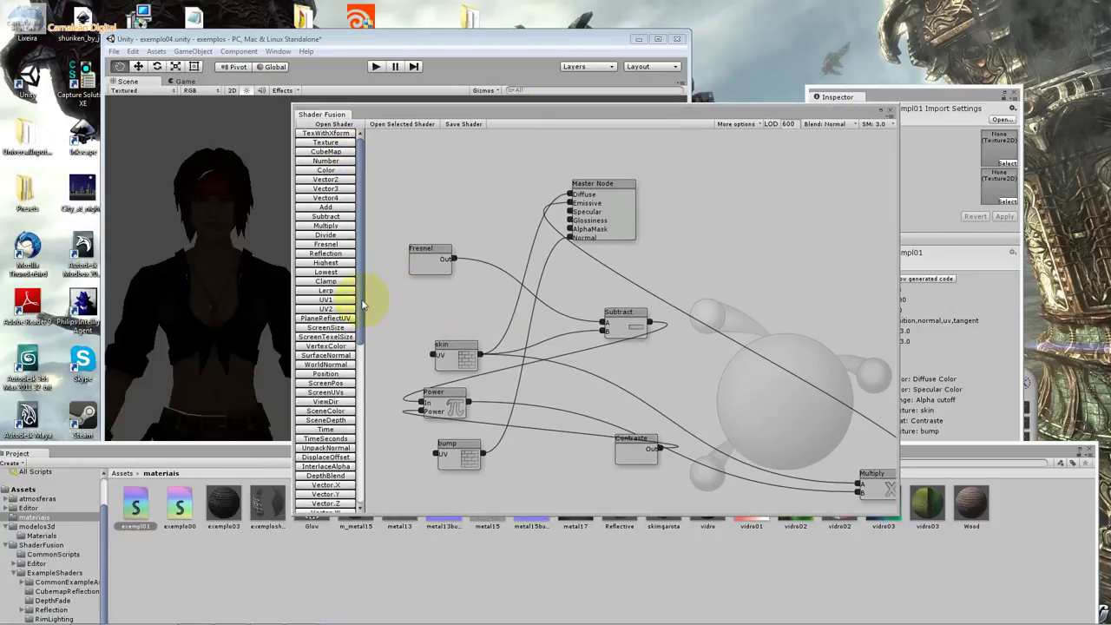
left_click_drag(362, 304, 365, 463)
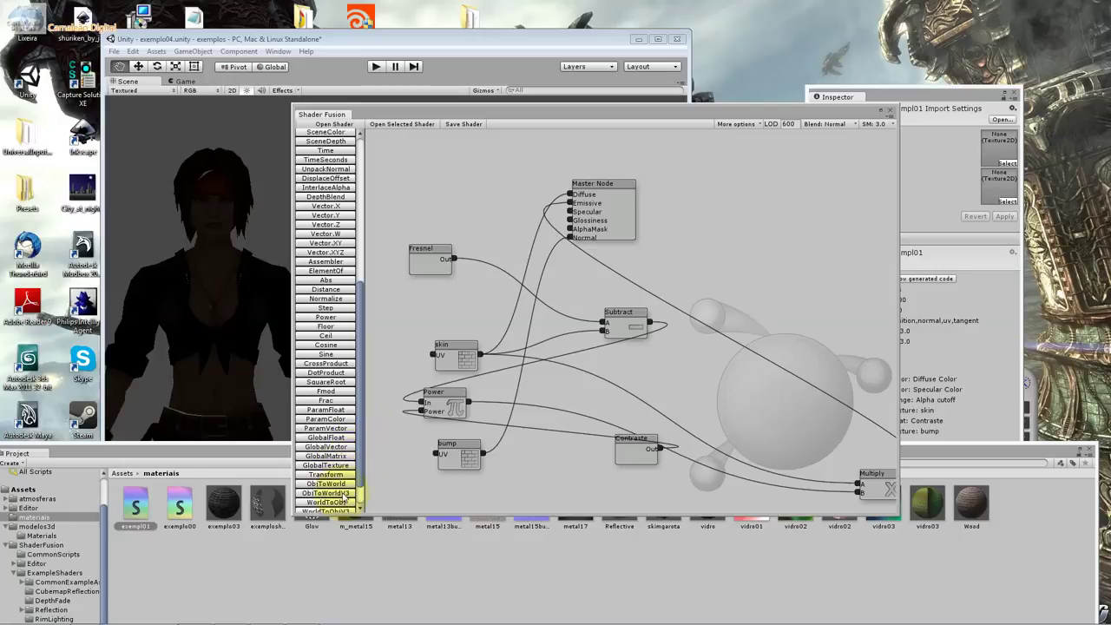
scroll(341, 491, "up", 2)
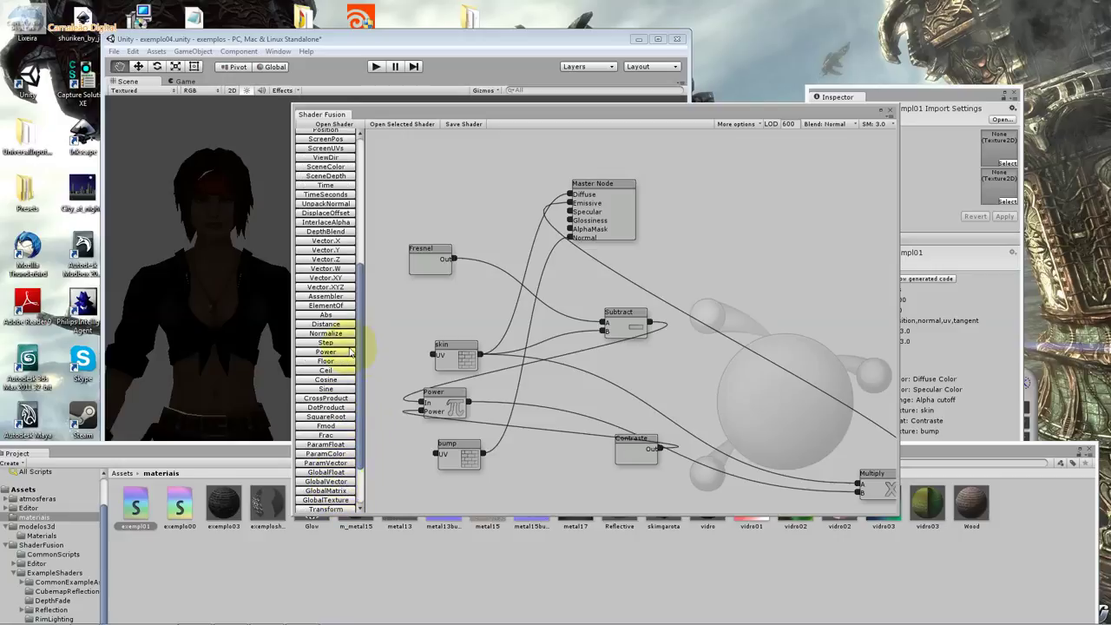
left_click_drag(359, 338, 359, 255)
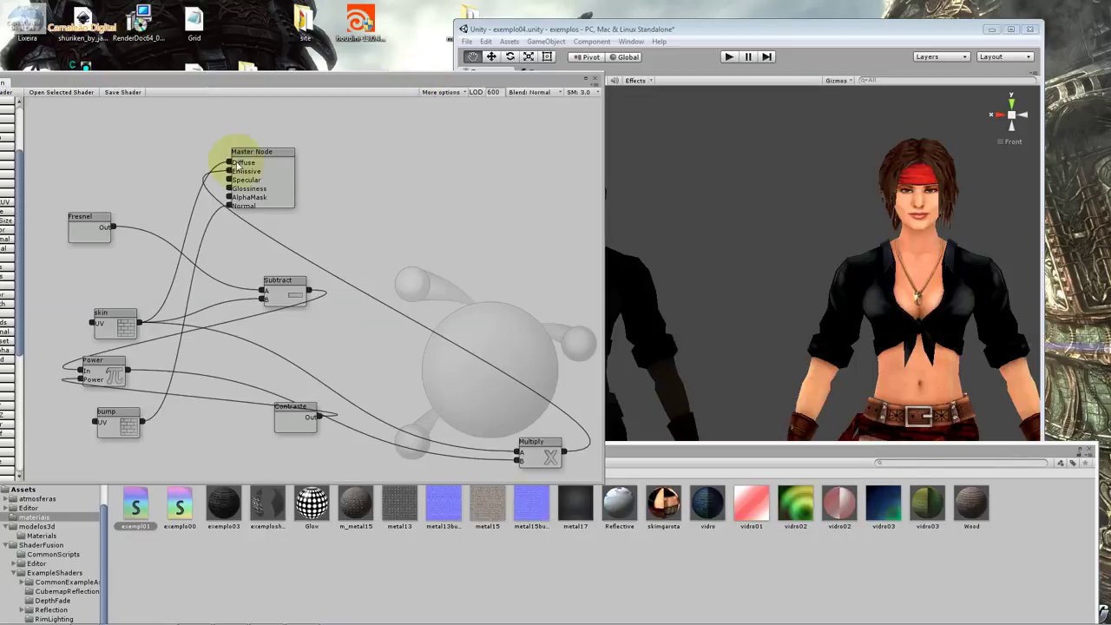
- Wire Multiply's output into the Master Node's Specular input and save the exempl01 shader
left_click_drag(228, 179, 565, 452)
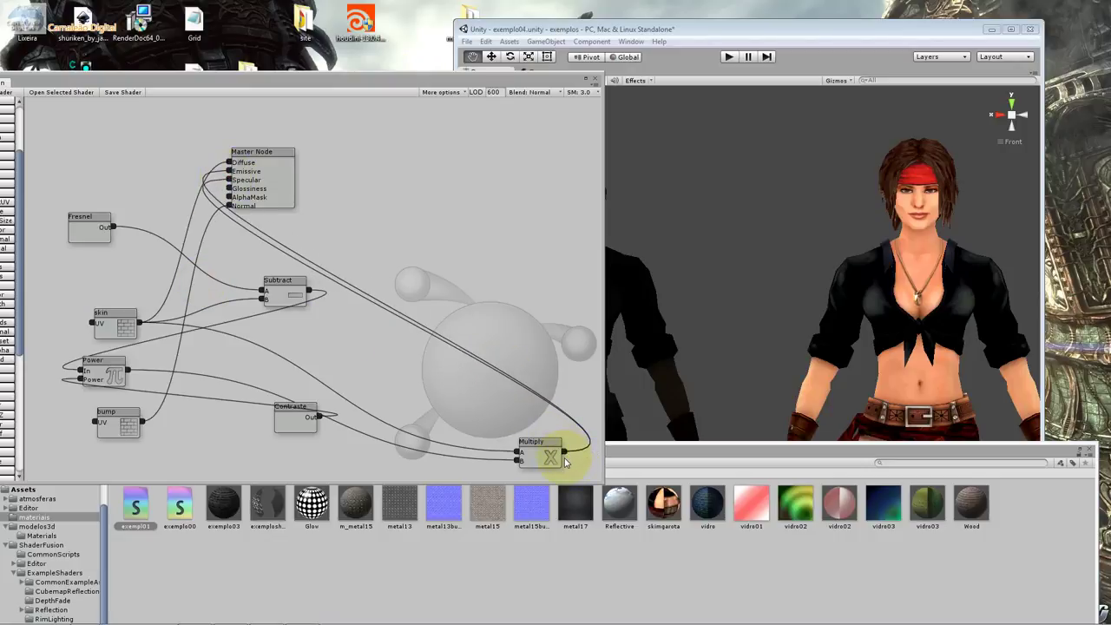
left_click(122, 92)
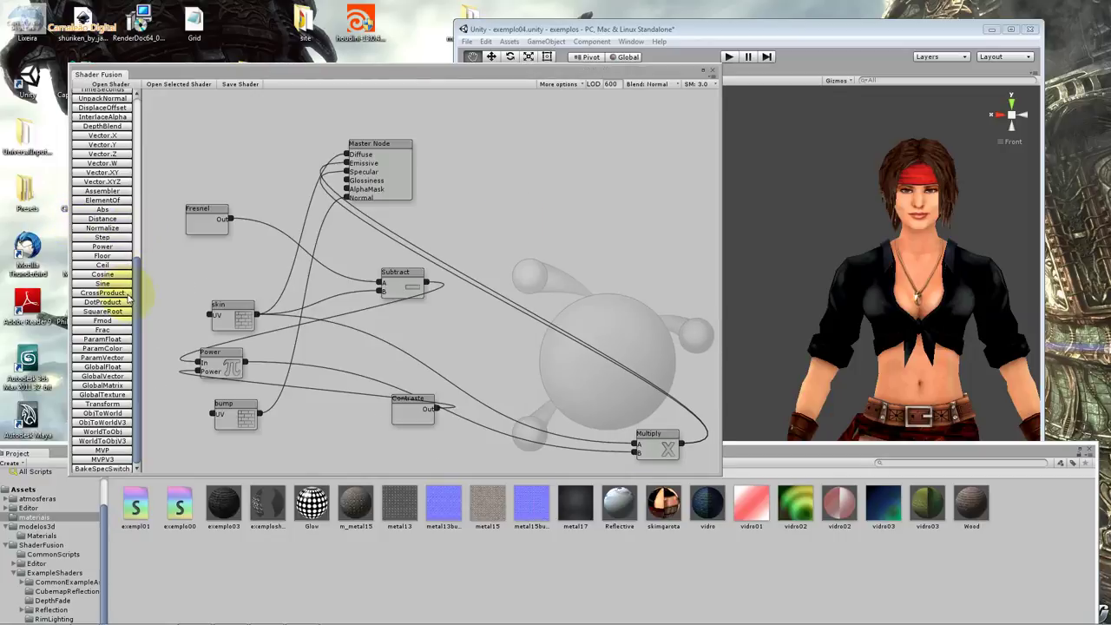
- Add a float parameter node, rename it bilho, and place it beside the bump node
left_click(118, 340)
left_click_drag(361, 278, 316, 415)
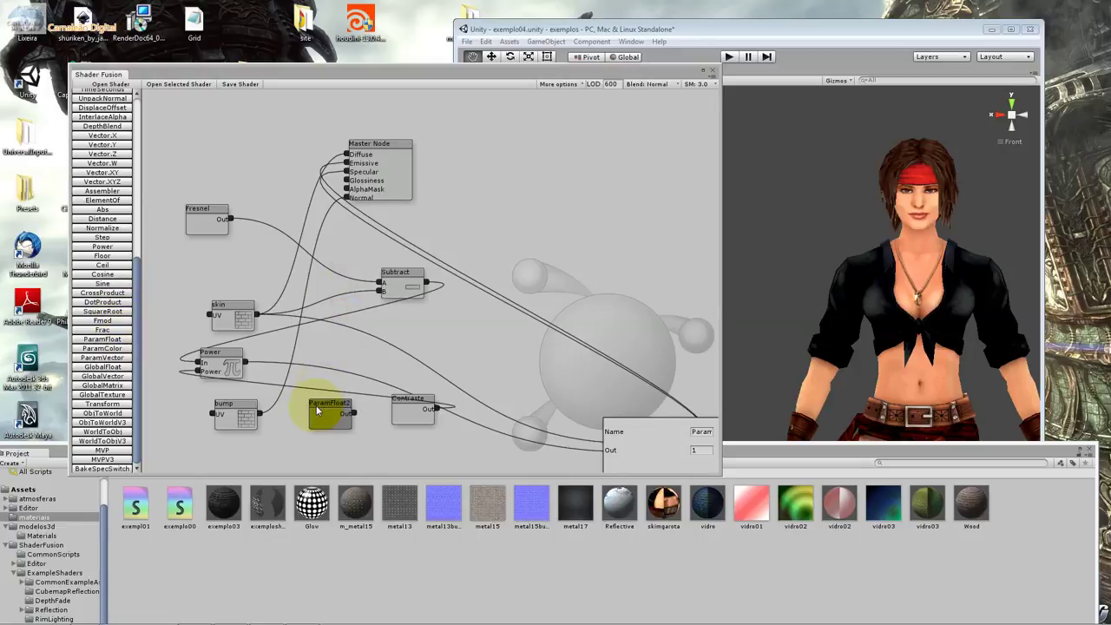
left_click(699, 432)
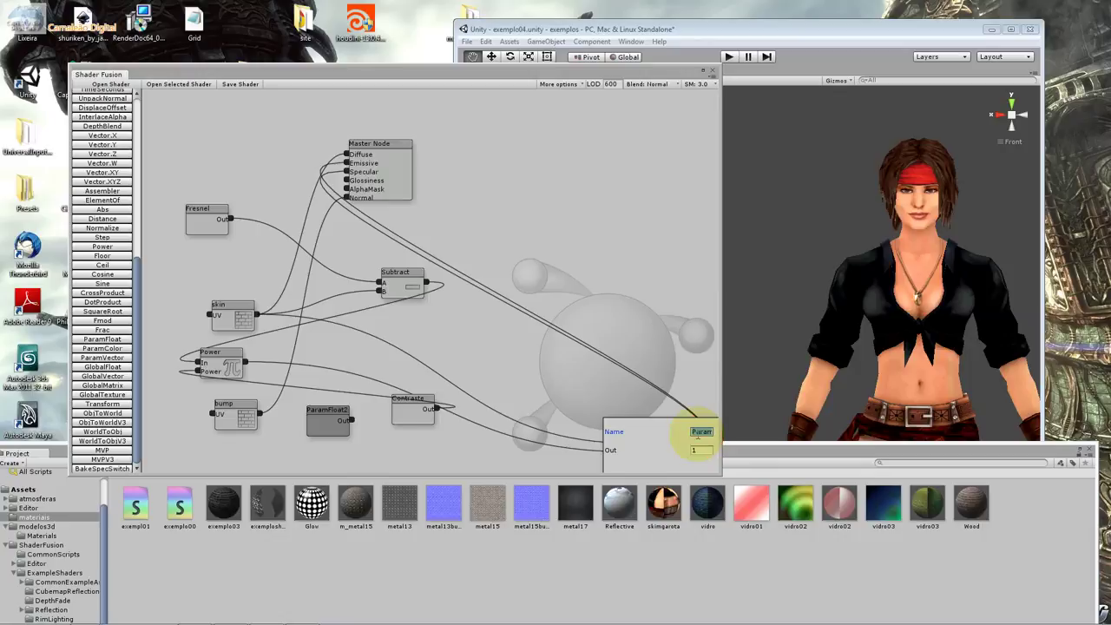
type("bilho")
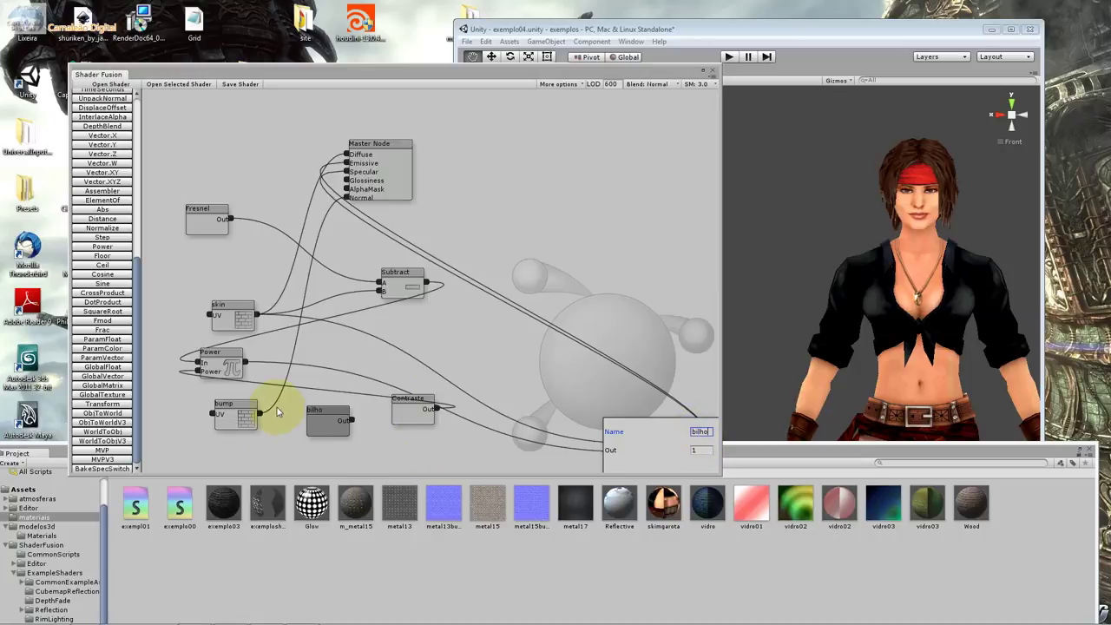
left_click(313, 408)
left_click_drag(319, 409, 305, 401)
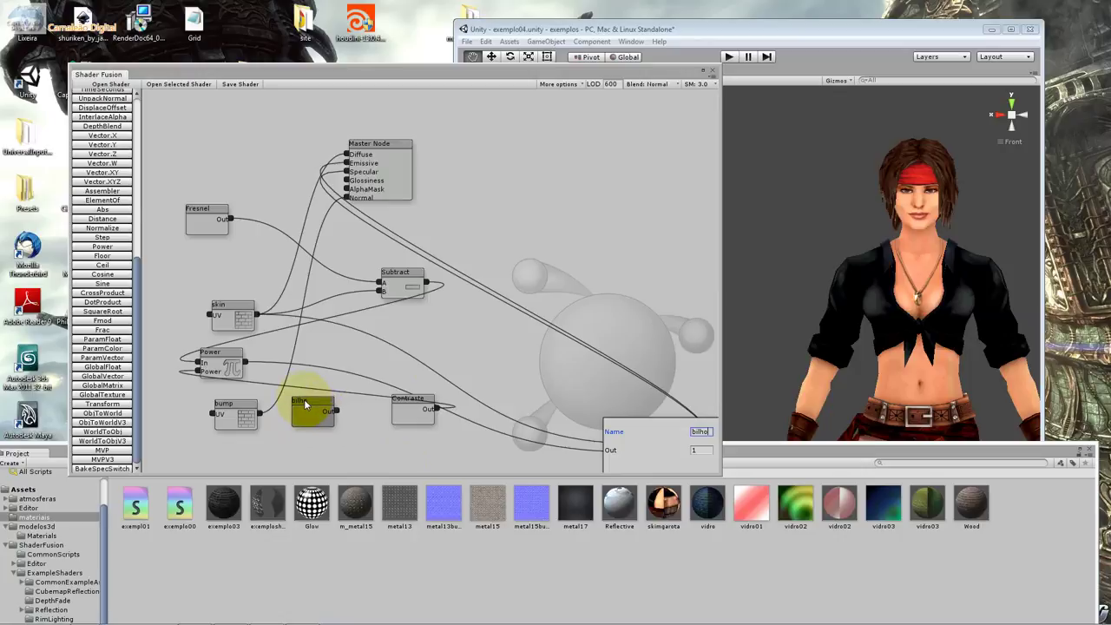
left_click_drag(136, 273, 136, 125)
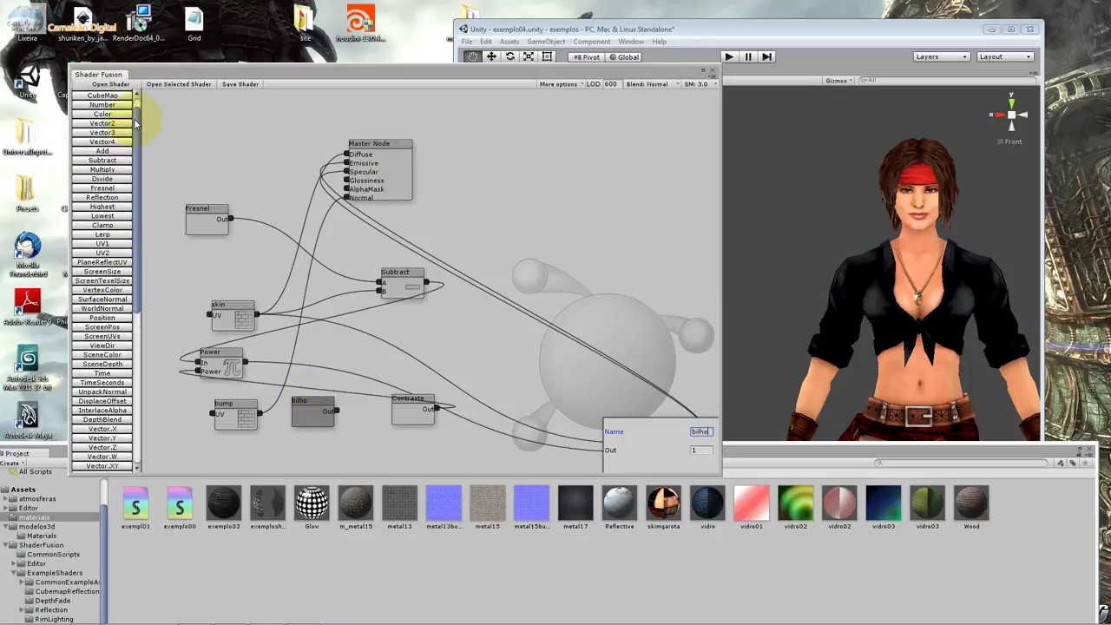
- Add a second Multiply node below the existing one and enlarge the graph window
mouse_move(110, 169)
left_mouse_down()
mouse_move(365, 336)
mouse_move(371, 358)
mouse_move(485, 356)
mouse_move(635, 333)
left_mouse_up()
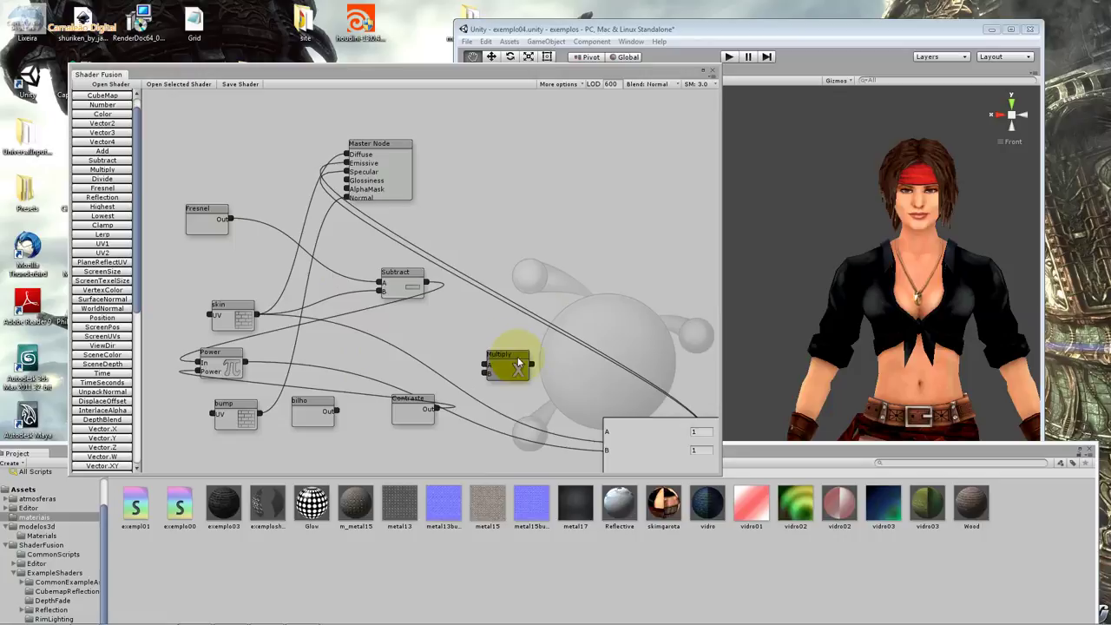
left_click(540, 391)
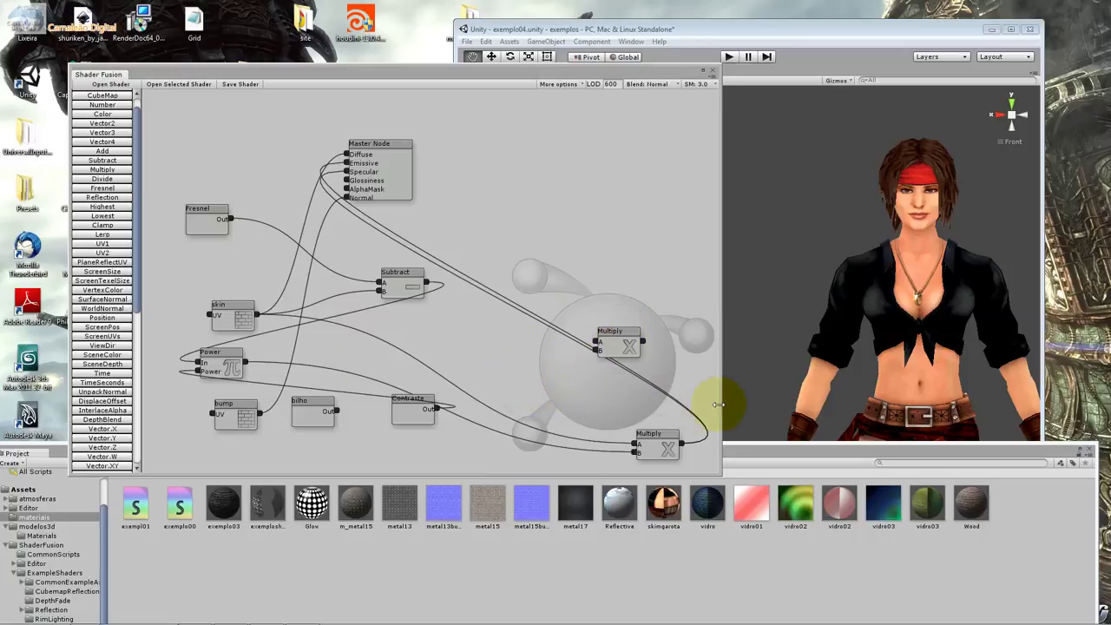
left_click_drag(720, 402, 794, 425)
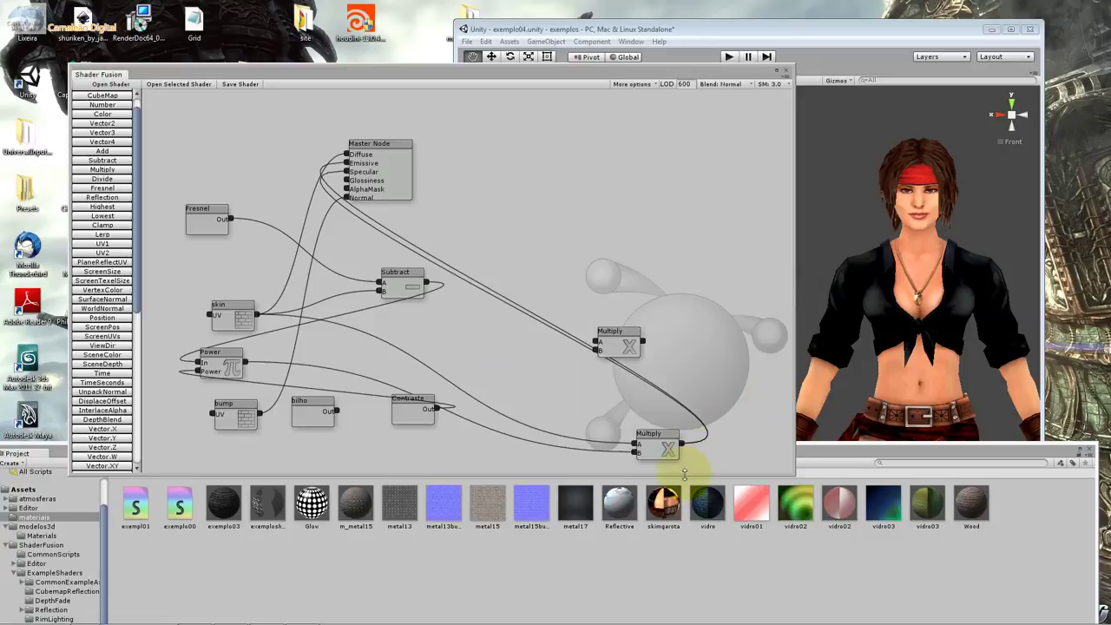
left_click_drag(684, 473, 661, 524)
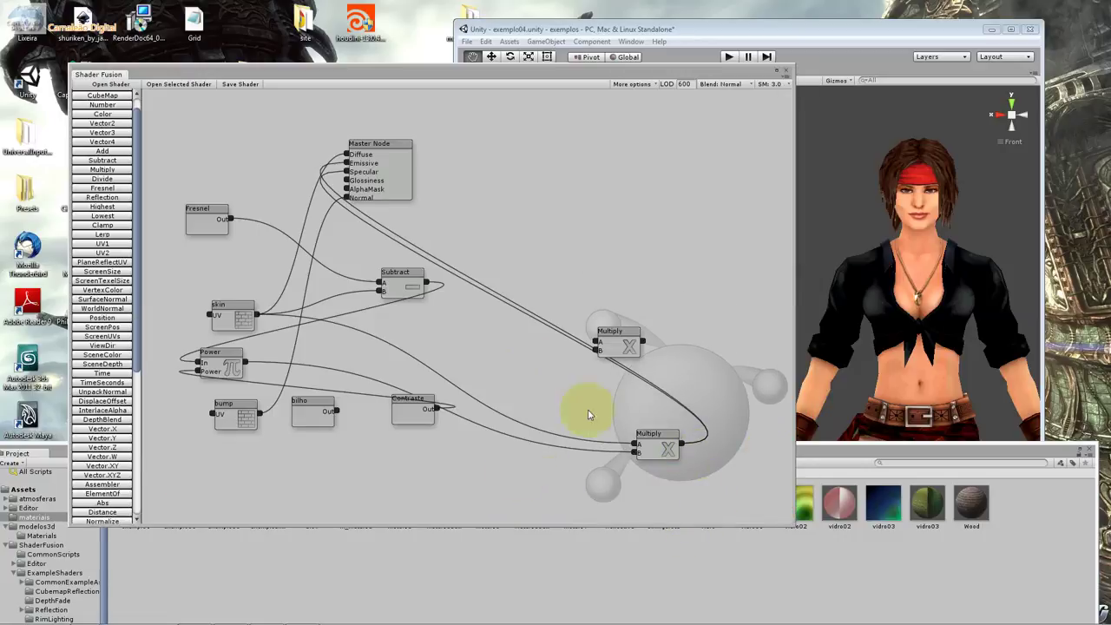
mouse_move(617, 339)
left_mouse_down()
mouse_move(538, 456)
mouse_move(501, 476)
left_mouse_up()
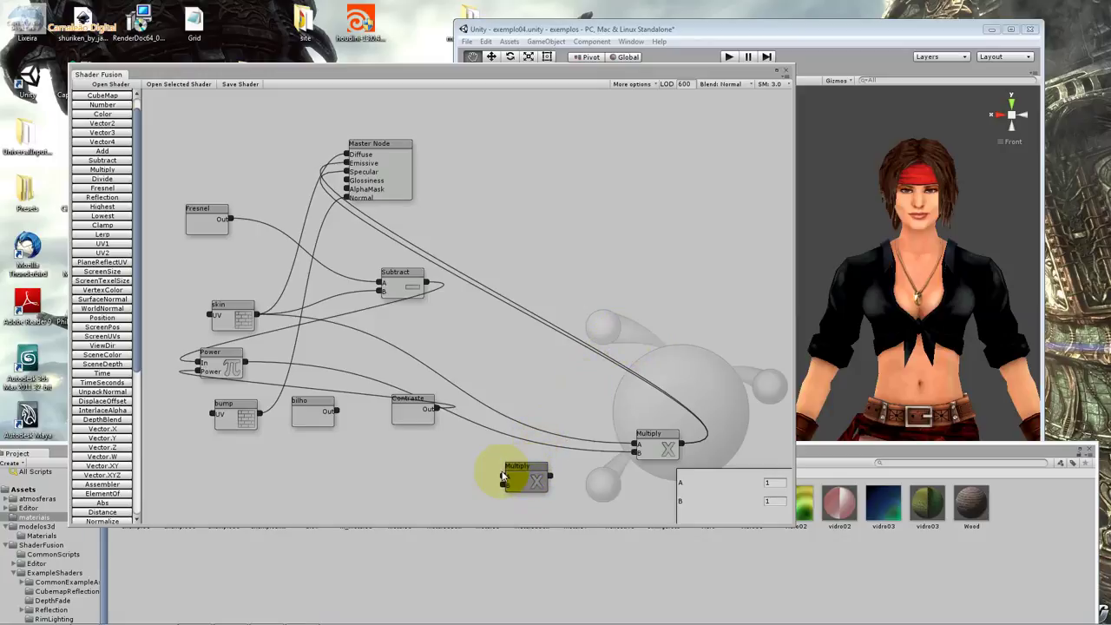
left_click(513, 379)
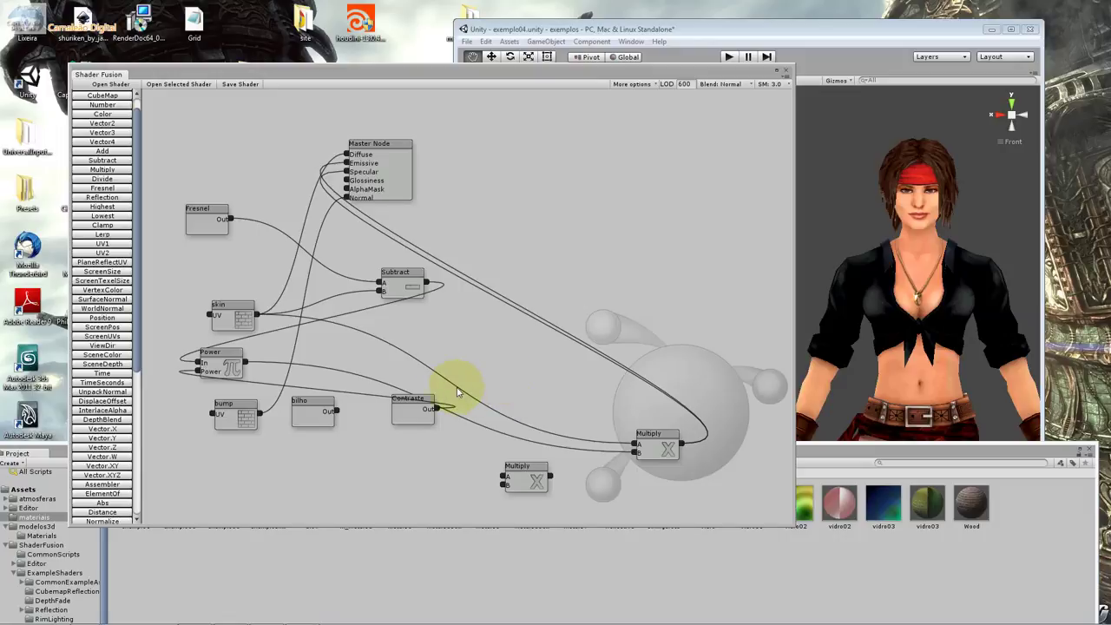
left_click_drag(536, 480, 636, 452)
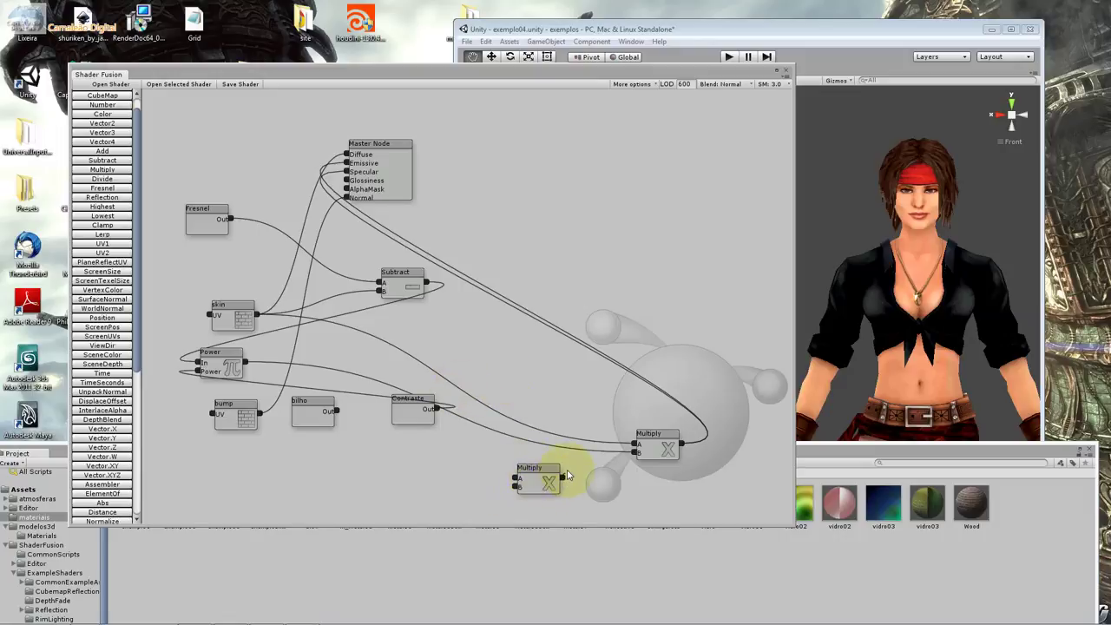
- Replace Contraste on the original Multiply's B input with the new Multiply's output
left_click(633, 452)
left_click(634, 452)
left_click(635, 452)
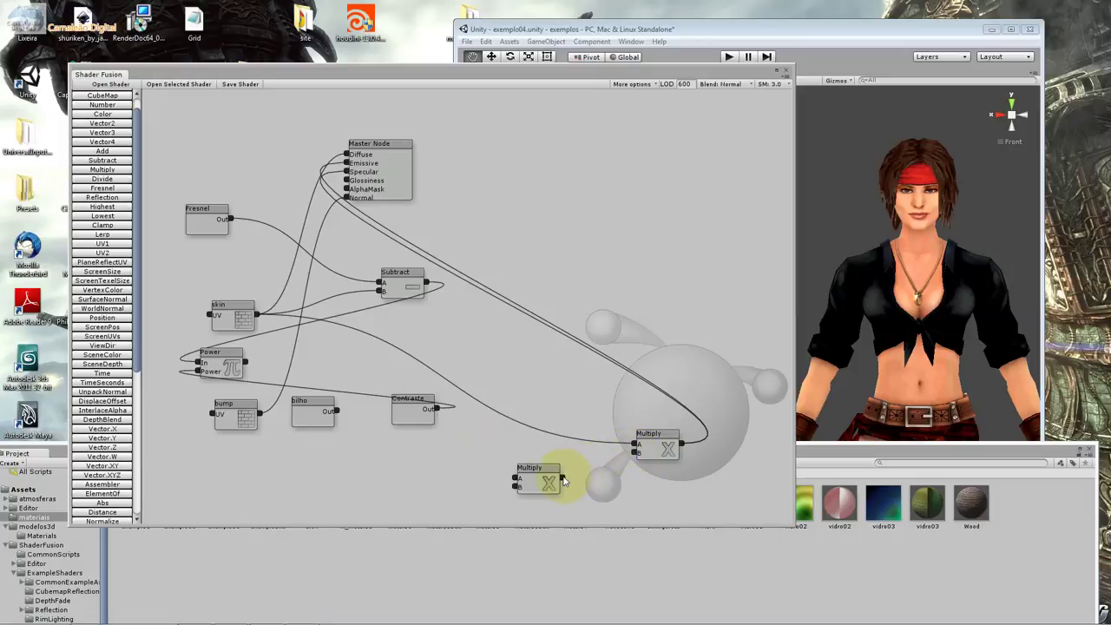
left_click_drag(562, 478, 634, 452)
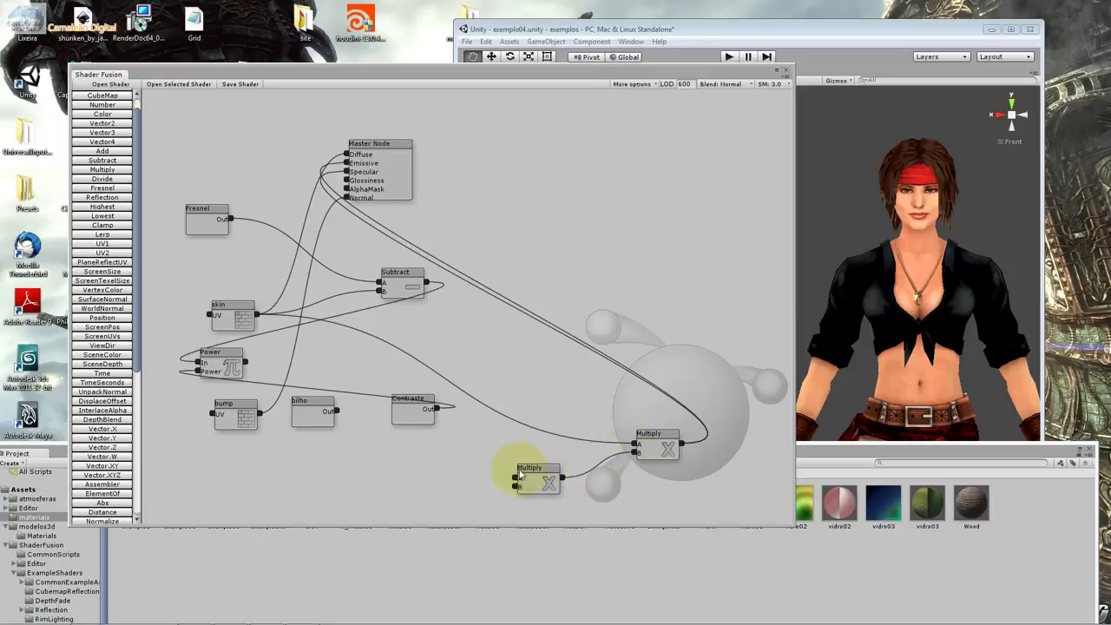
left_click_drag(519, 473, 528, 471)
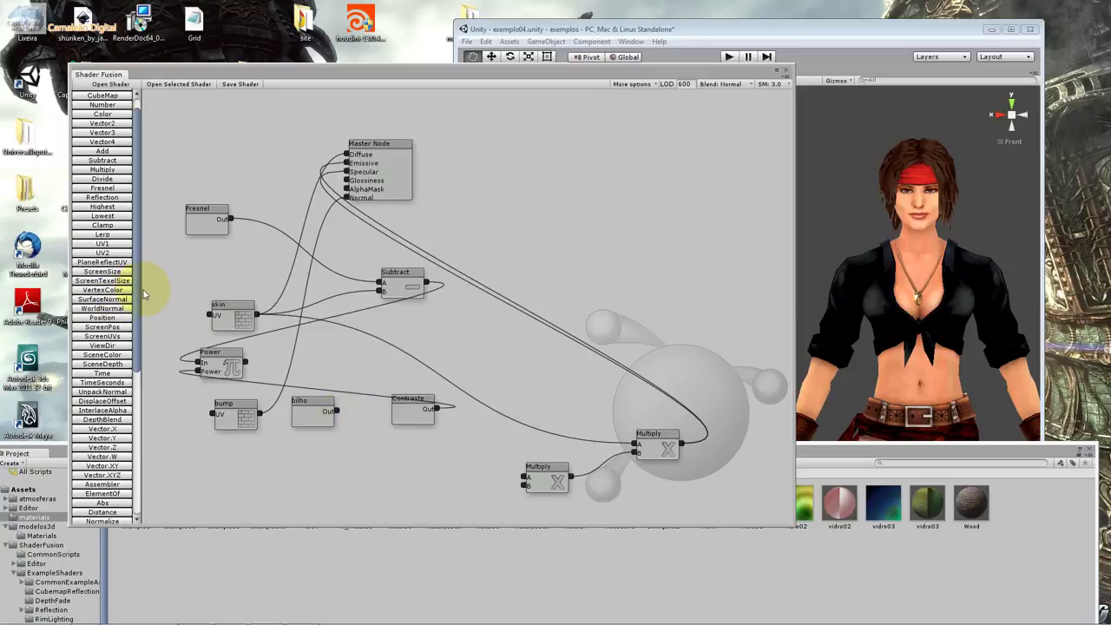
- Position bilho beside the new Multiply, wire it in, and save the shader
mouse_move(322, 408)
left_mouse_down()
mouse_move(337, 428)
mouse_move(427, 472)
mouse_move(524, 485)
mouse_move(246, 363)
left_mouse_up()
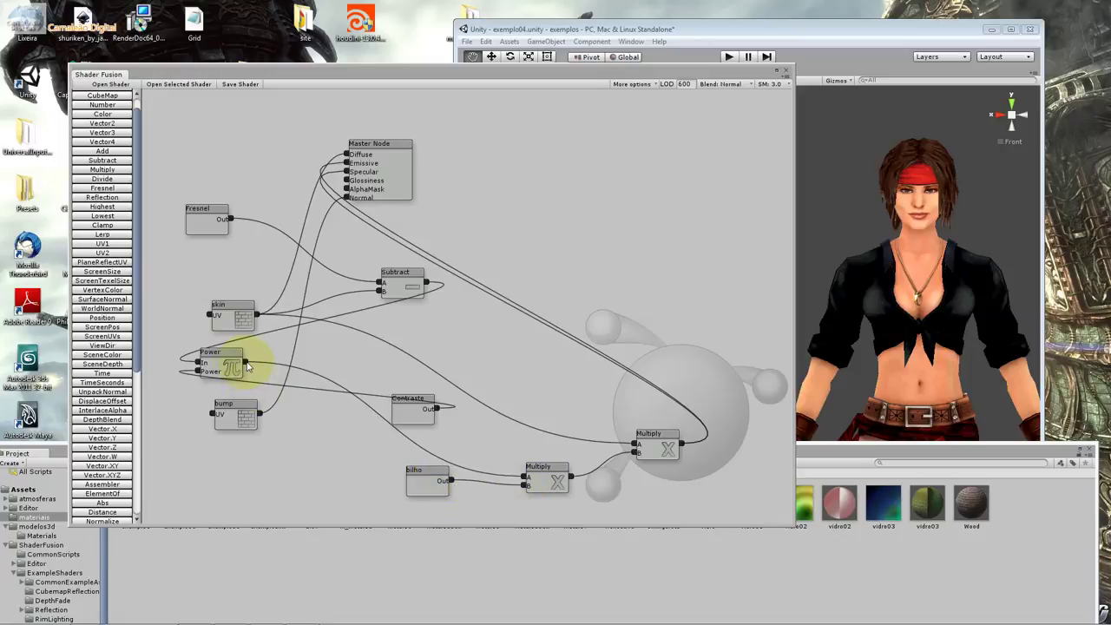
left_click(229, 366)
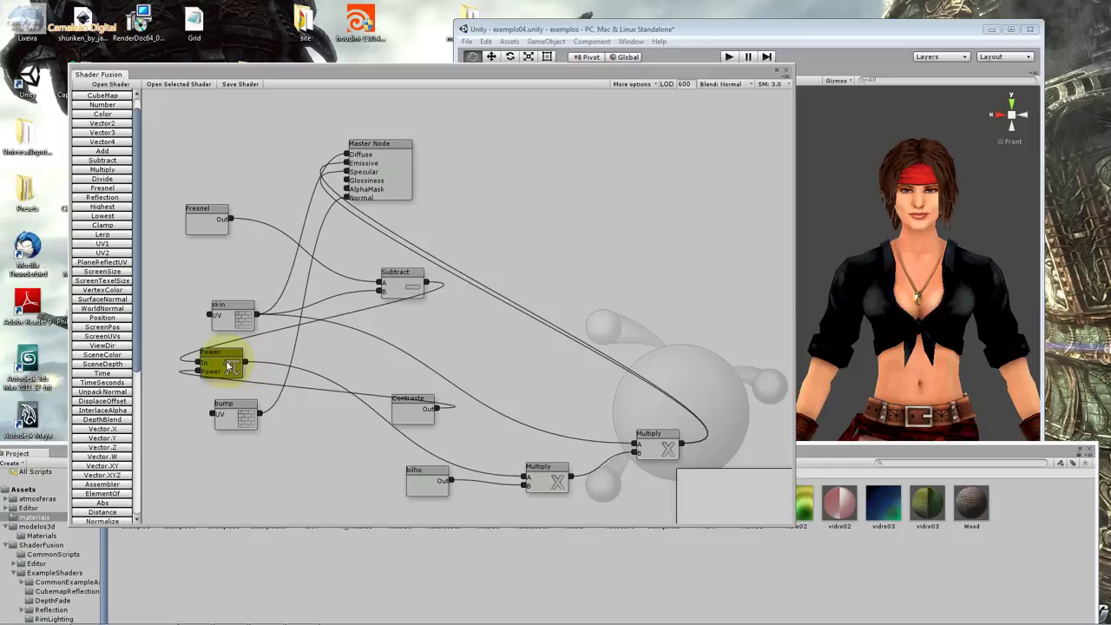
left_click(541, 475)
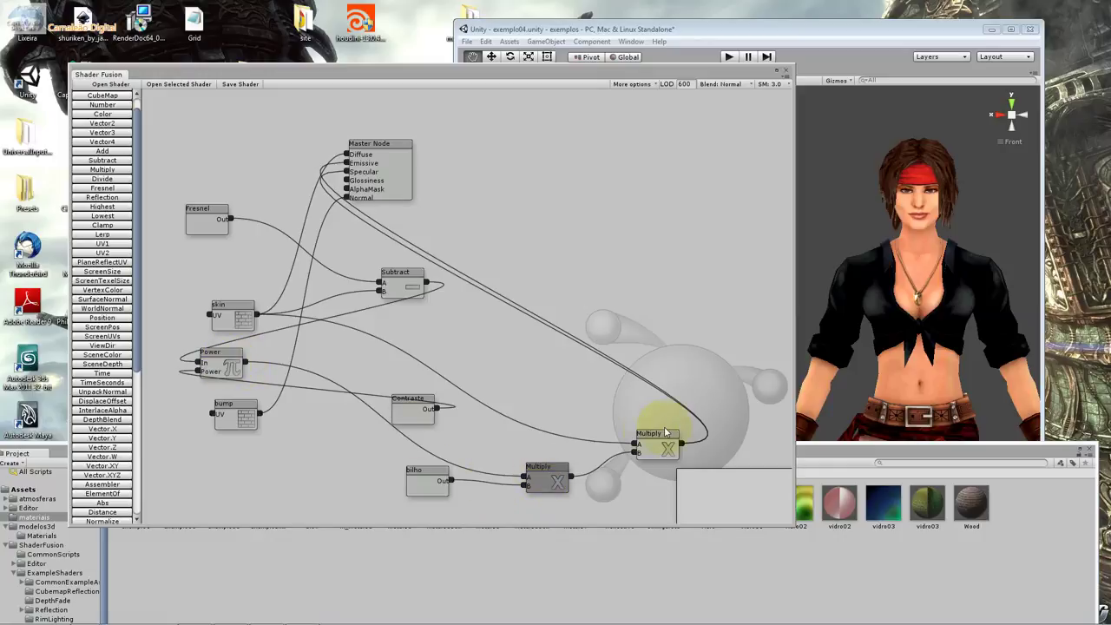
left_click(657, 444)
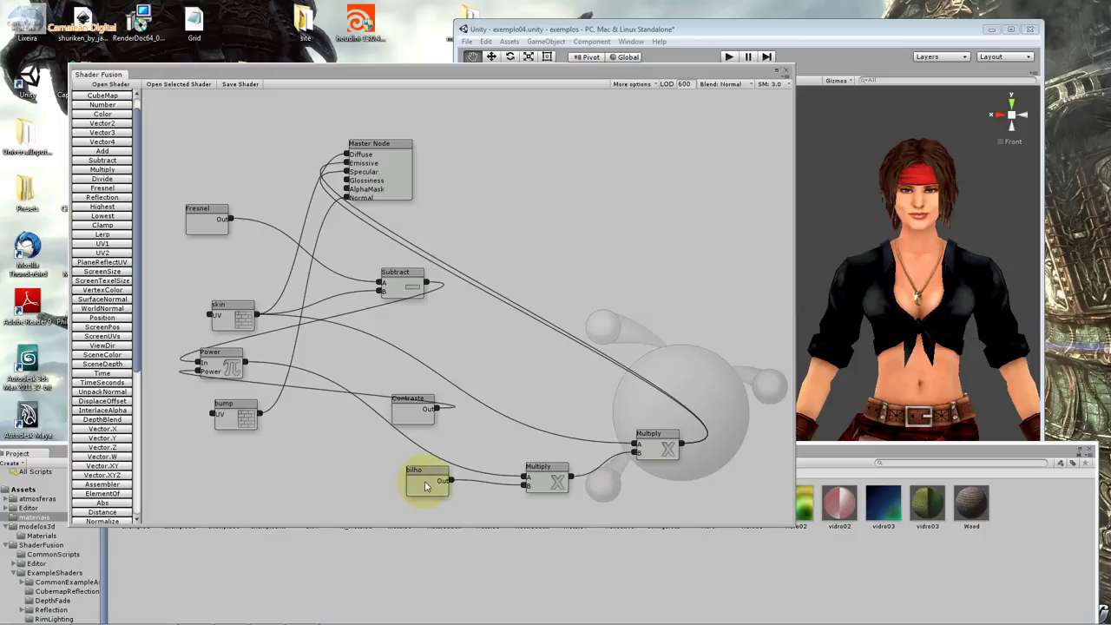
left_click(426, 485)
left_click(233, 84)
- Set bilho's default output to 3, save the shader again, and select the skimgarota material
left_click(436, 486)
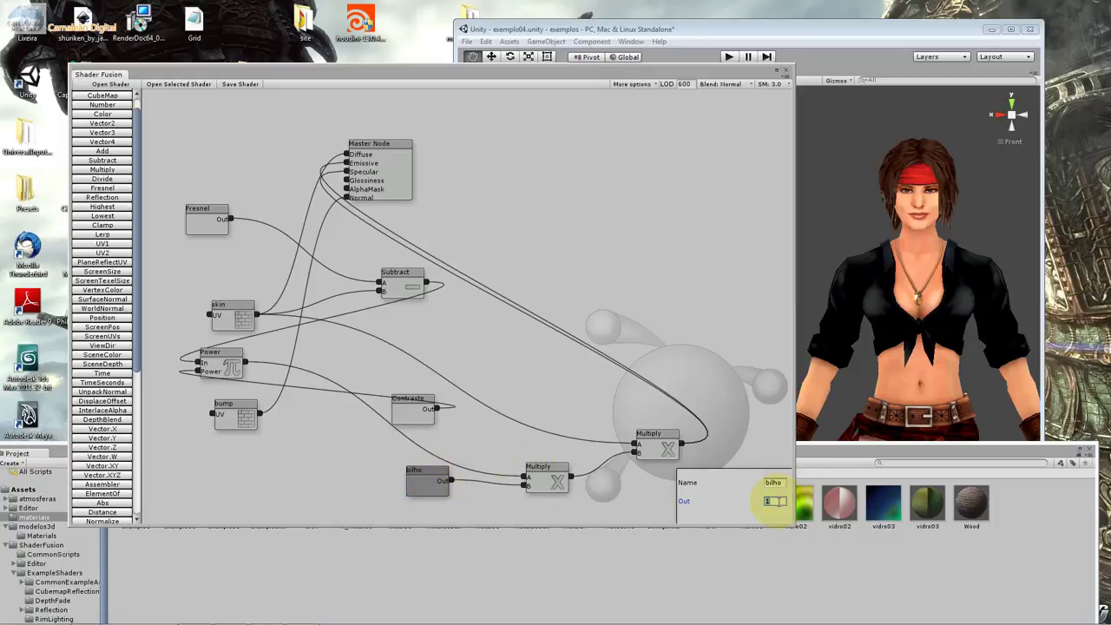
type("3")
left_click(774, 482)
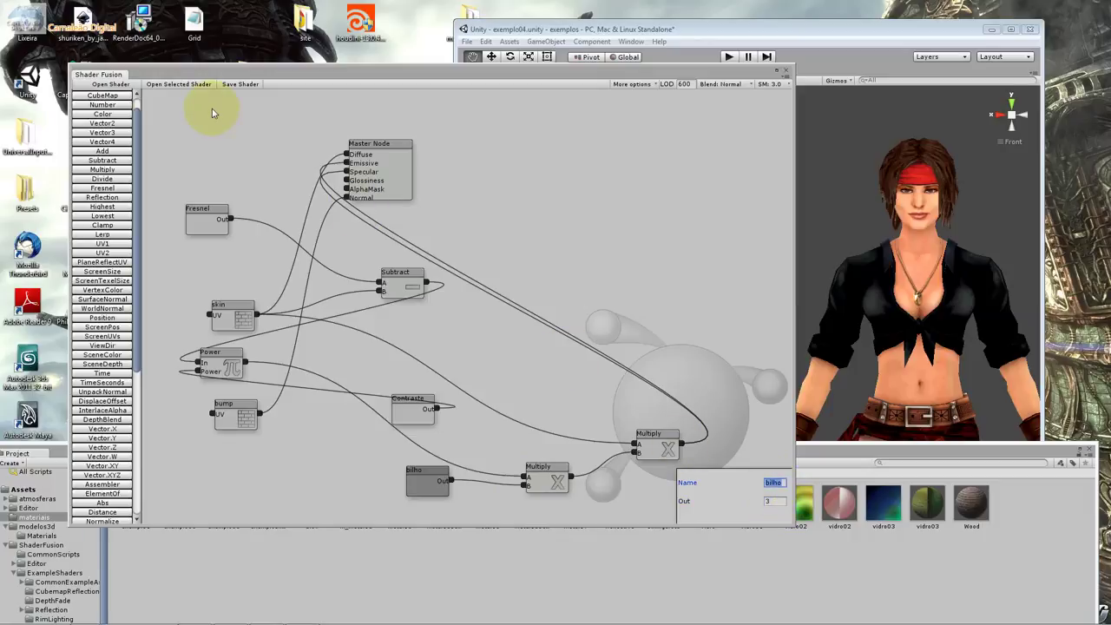
left_click(238, 85)
left_click(664, 504)
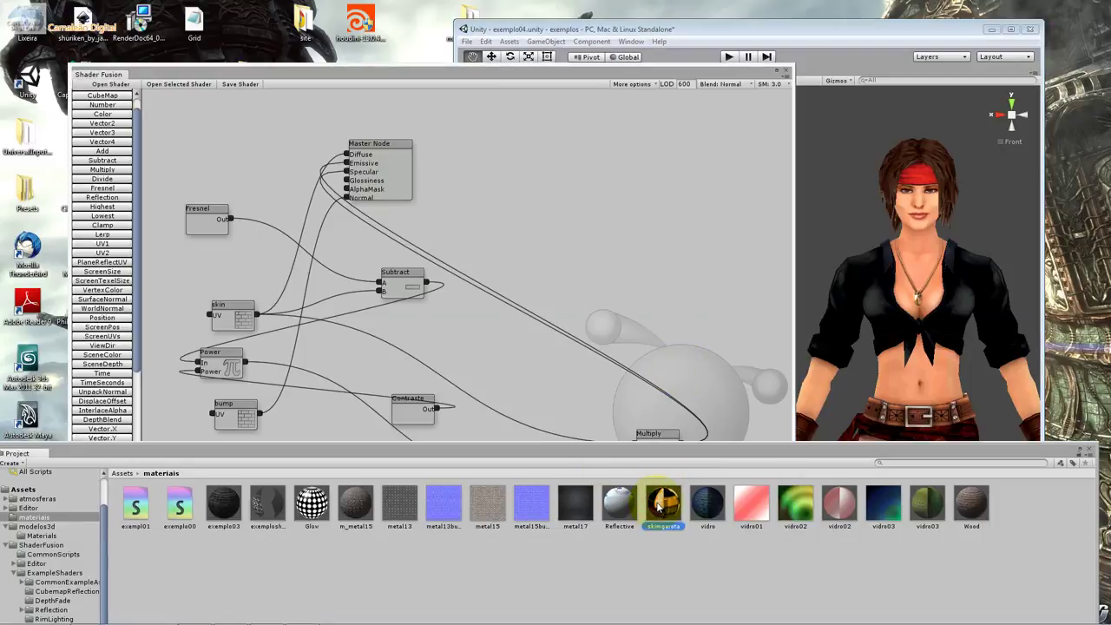
- Open the skimgarota Inspector beside the scene, raise bilho and increase Contraste to 0.63
left_click(631, 42)
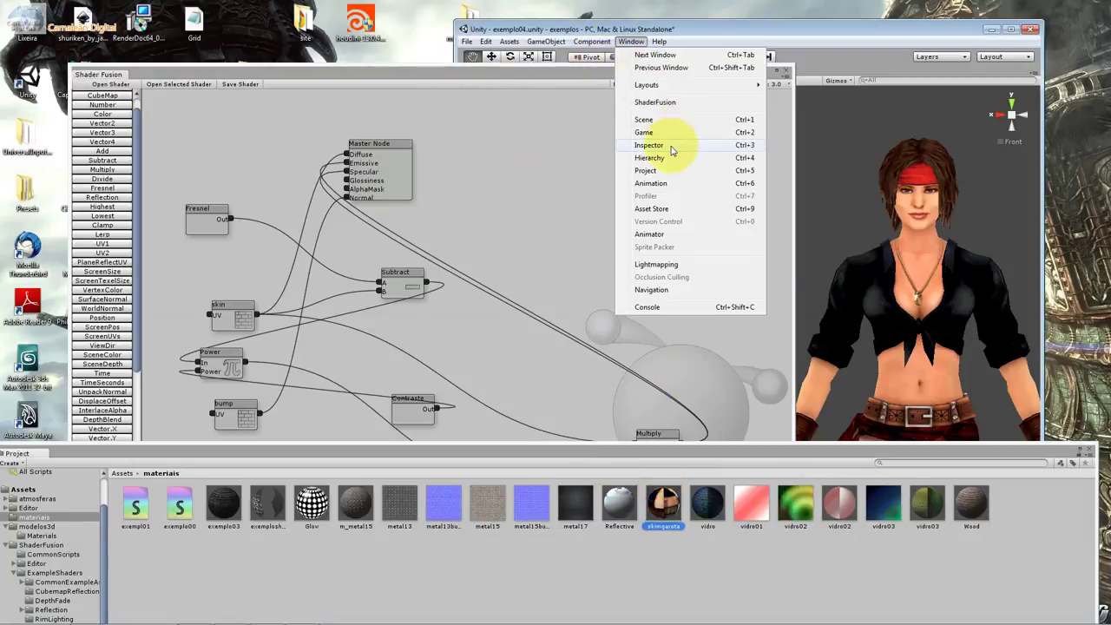
left_click(669, 147)
left_click(825, 219)
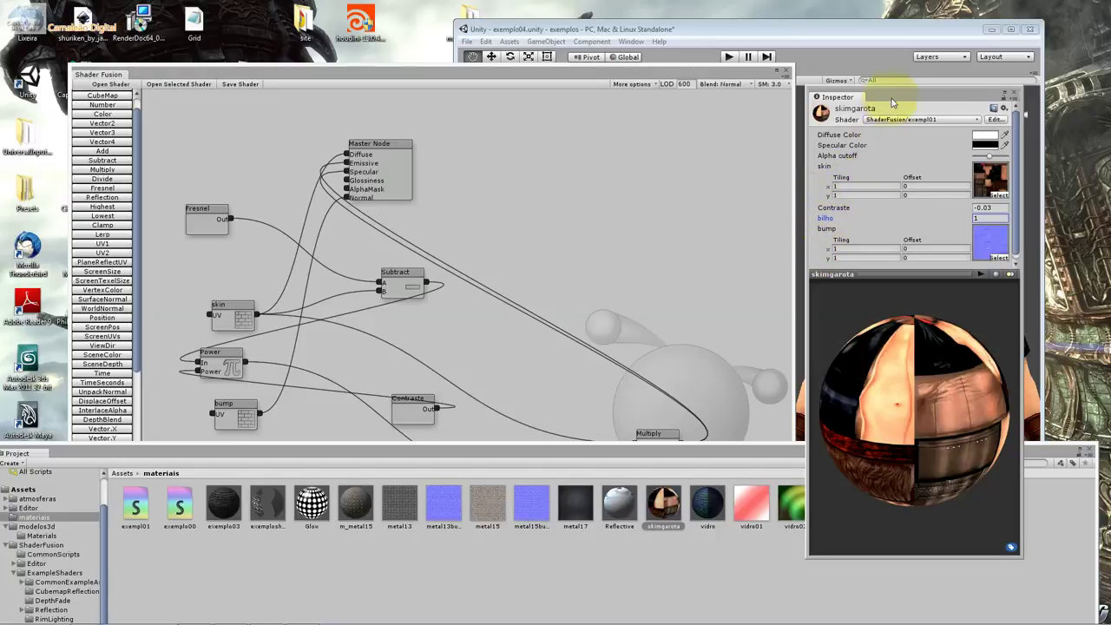
left_click_drag(894, 96, 595, 69)
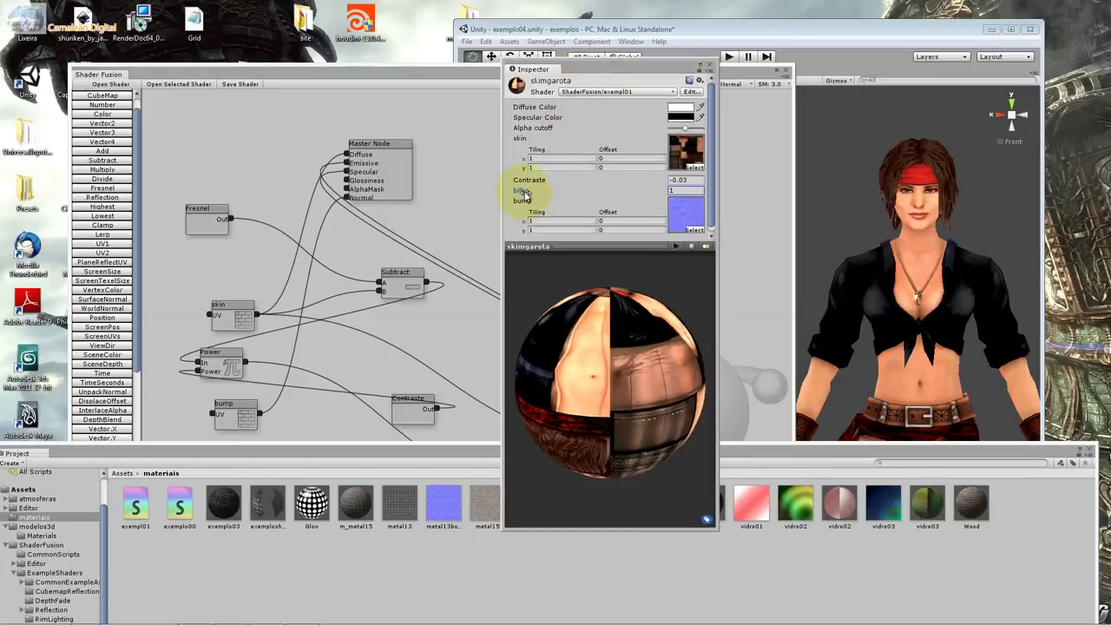
mouse_move(521, 194)
left_mouse_down()
mouse_move(720, 182)
mouse_move(538, 190)
left_mouse_up()
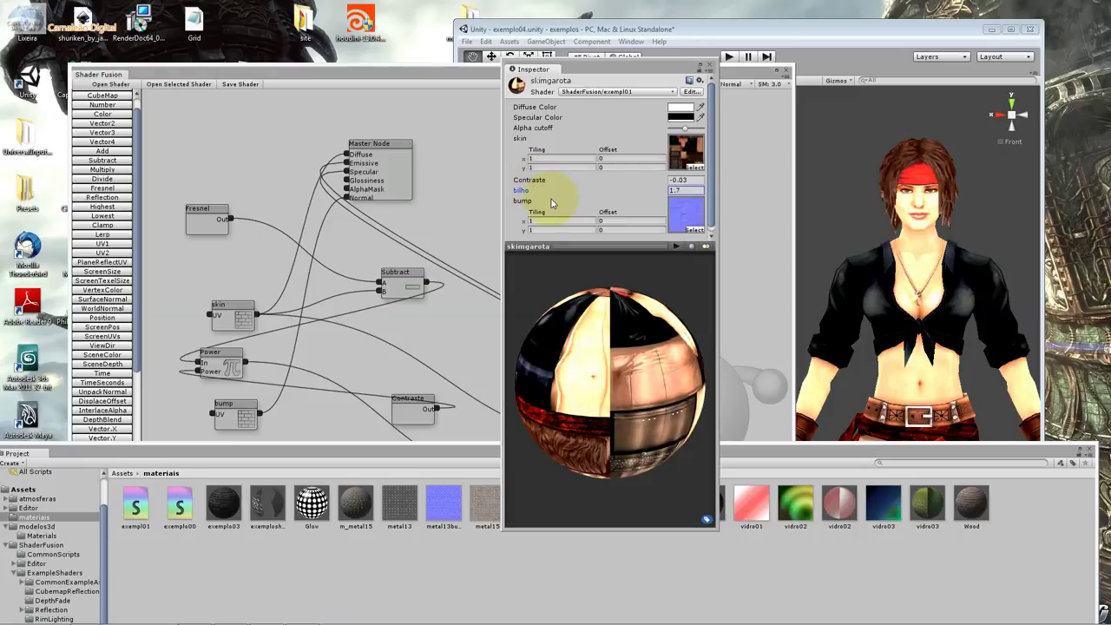
left_click(530, 183)
mouse_move(531, 184)
left_mouse_down()
mouse_move(538, 204)
mouse_move(551, 197)
left_mouse_up()
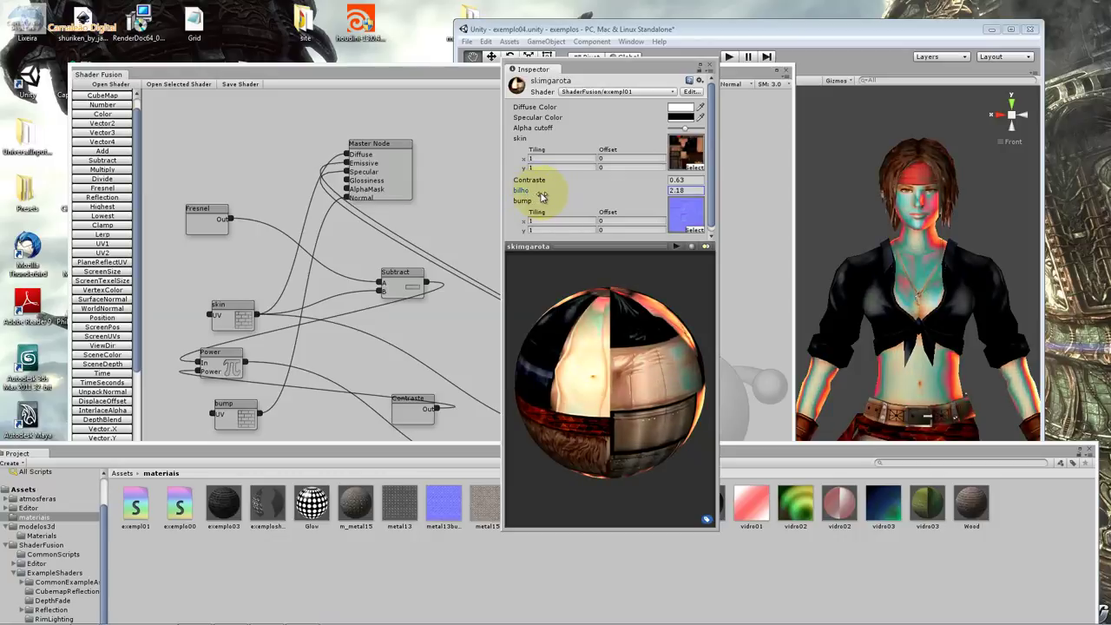